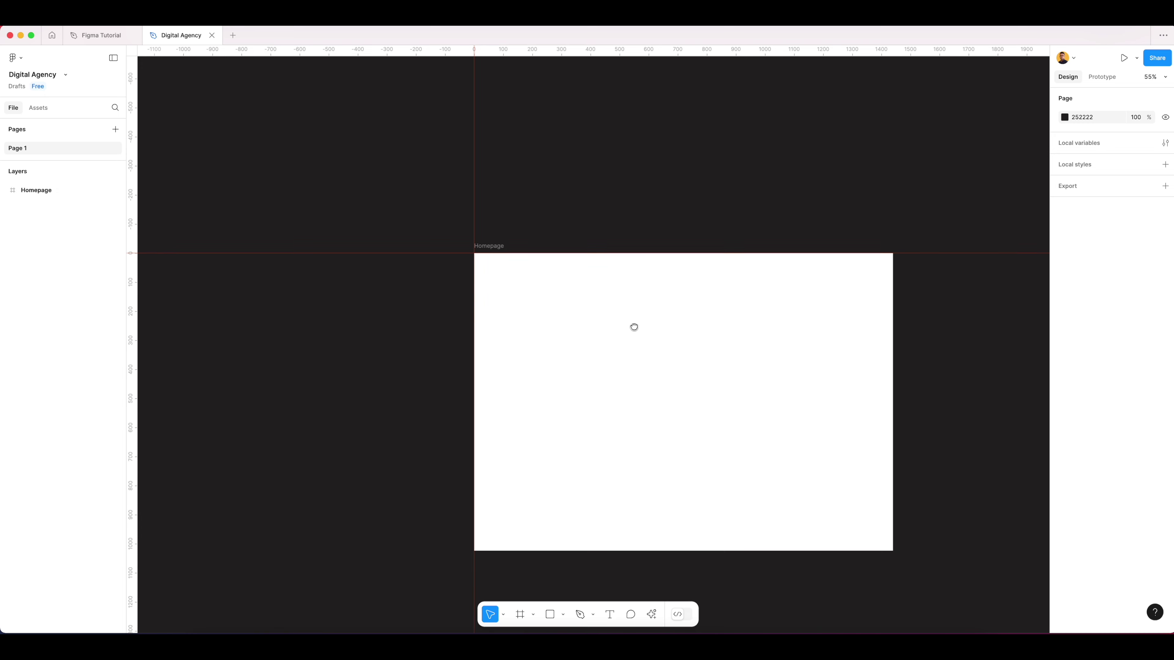
Add a layout grid to the Homepage frame and open its grid settings
scroll(668, 261, up, 2)
scroll(753, 269, right, 2)
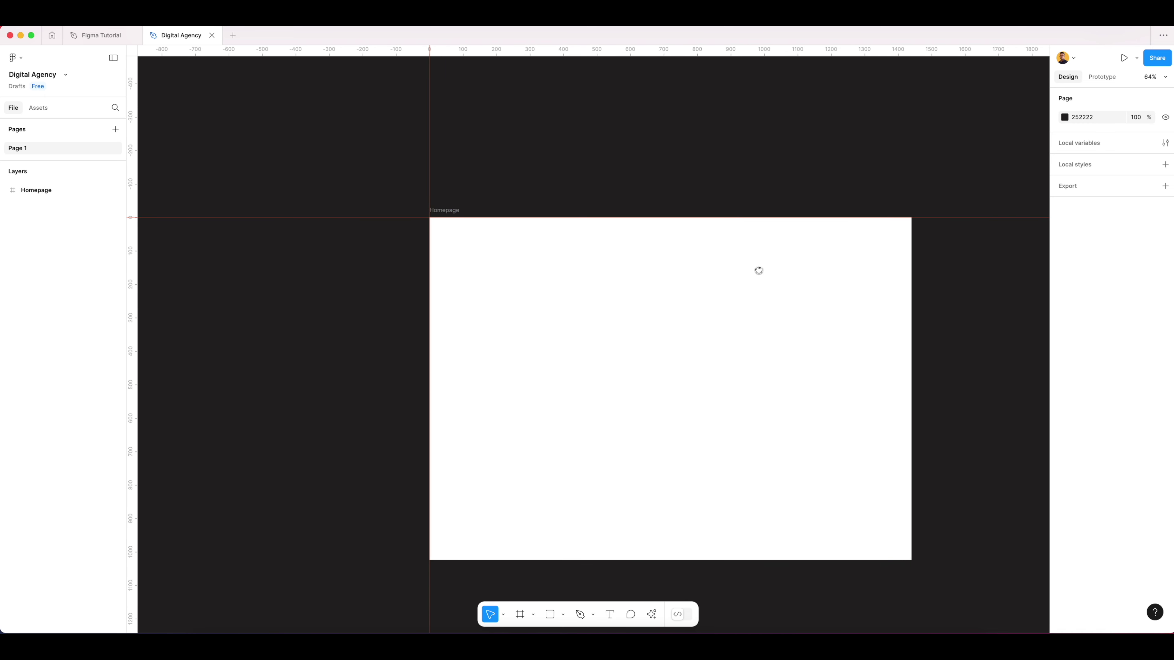
click(457, 214)
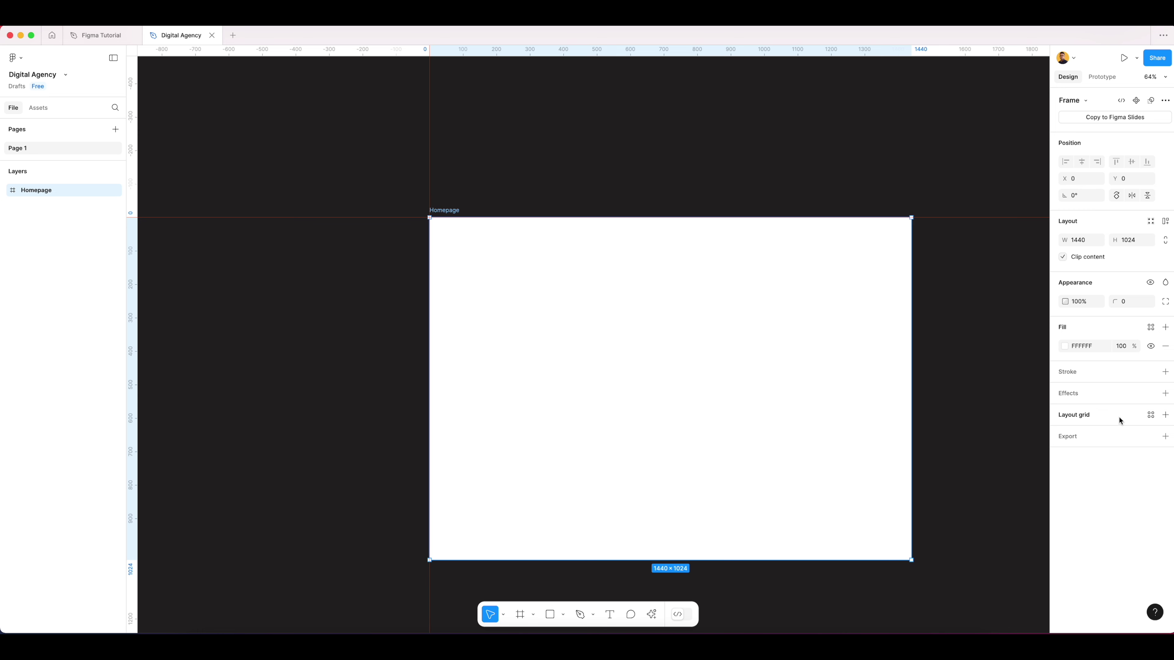
click(1095, 418)
click(1151, 415)
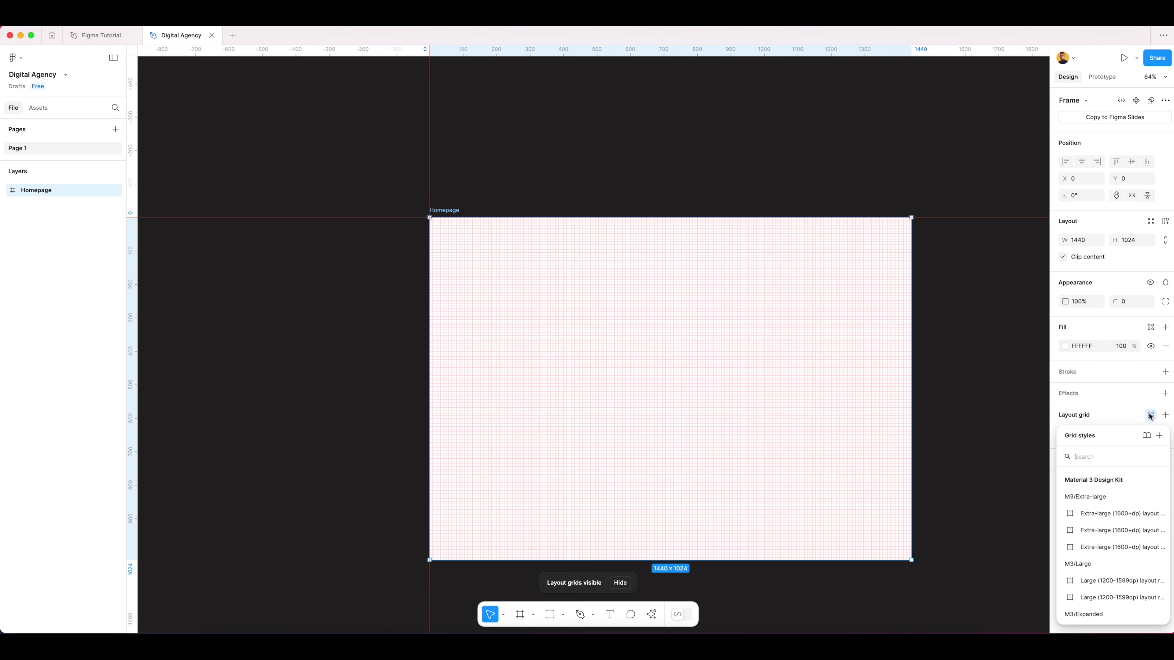
click(1118, 420)
click(1065, 435)
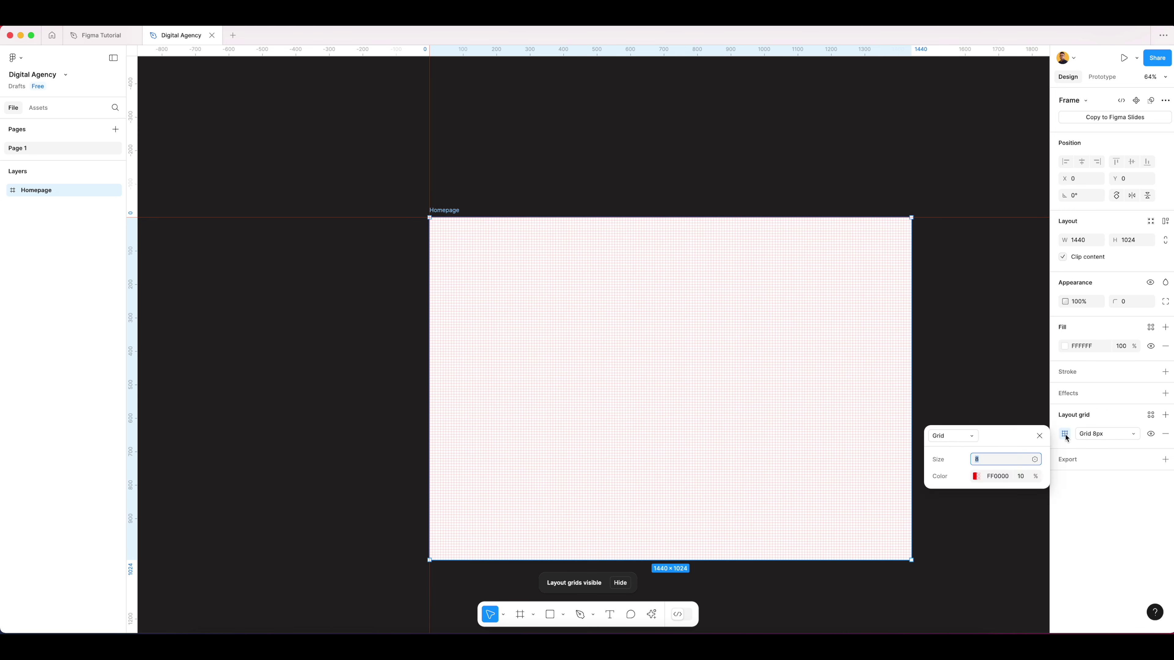
Change the Homepage layout grid from a uniform grid to columns with a count of 12
click(965, 437)
click(964, 449)
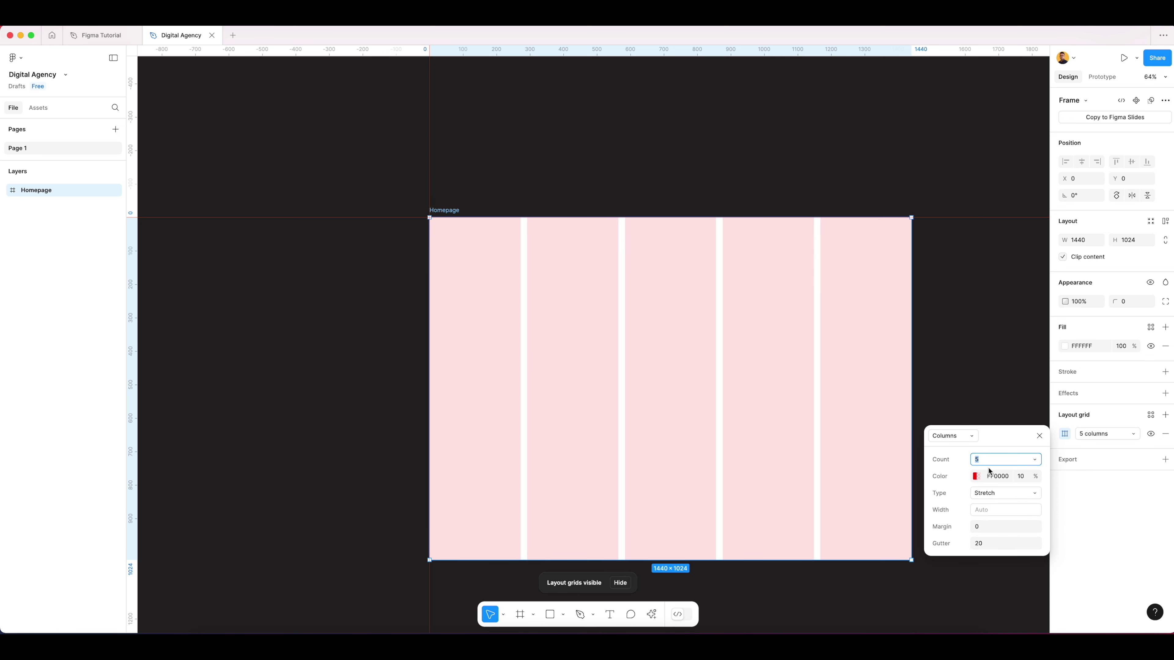
text(12)
key(Tab)
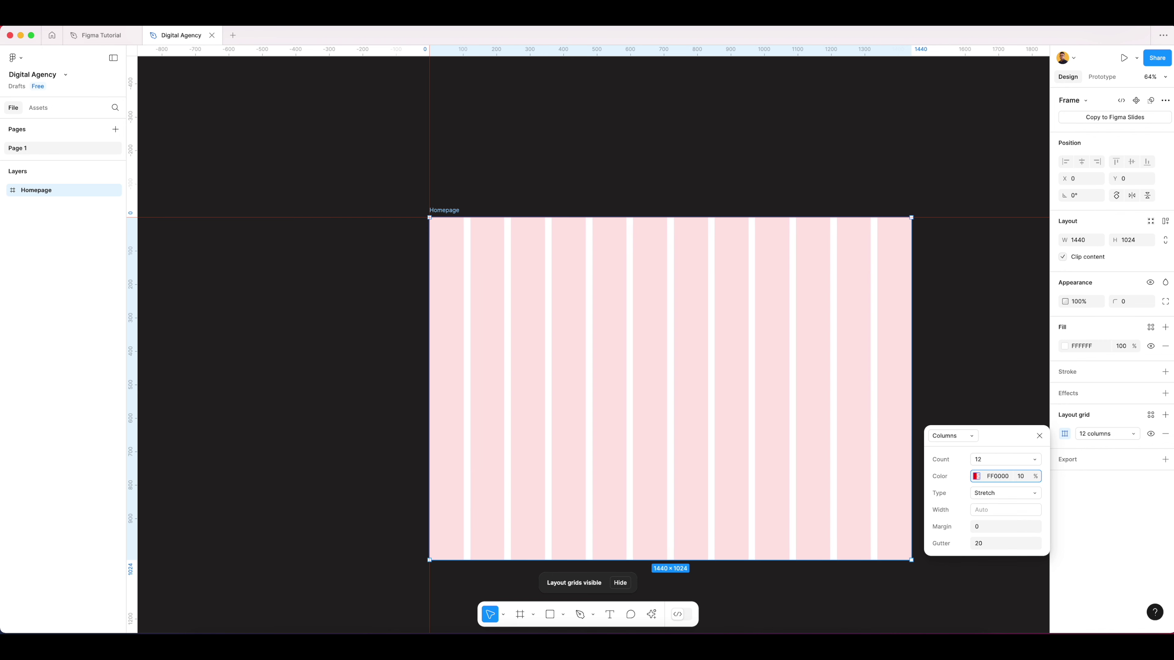
Set the column grid's gutter to 24 and its type to Center
click(982, 544)
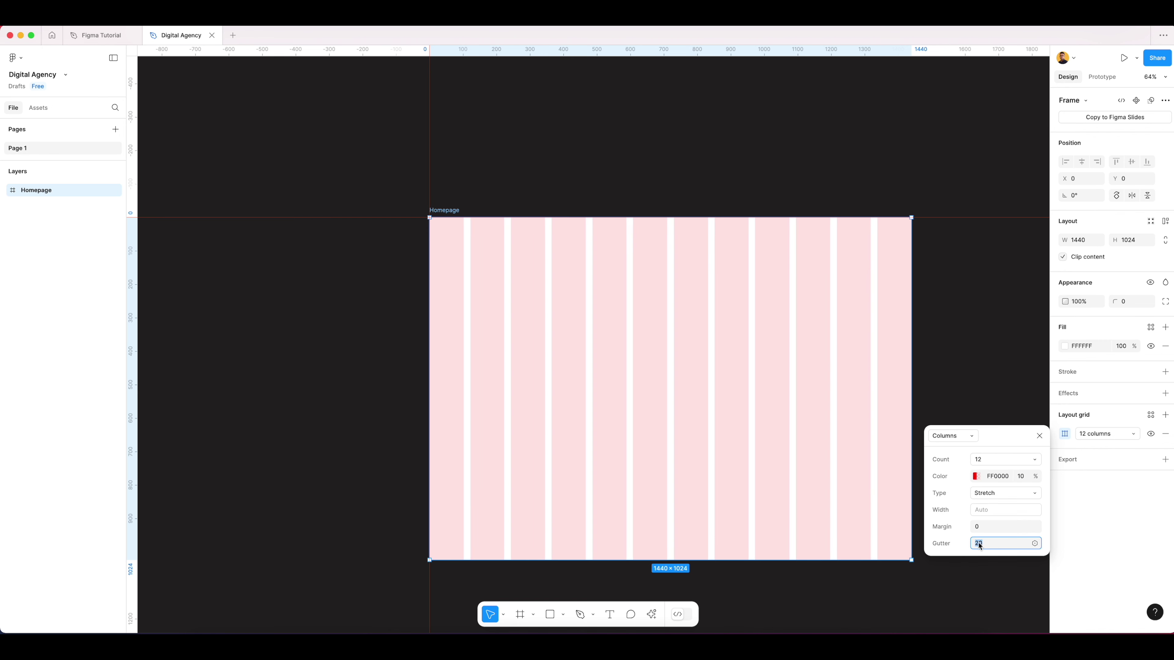
scroll(882, 463, up, 5)
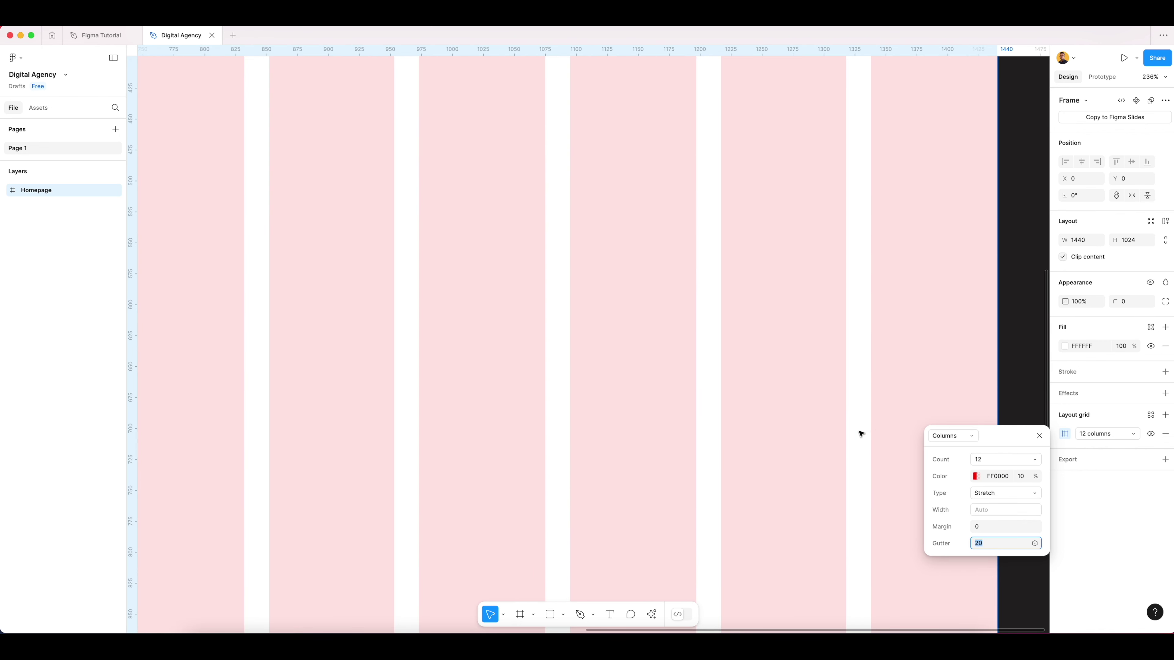
scroll(789, 424, down, 5)
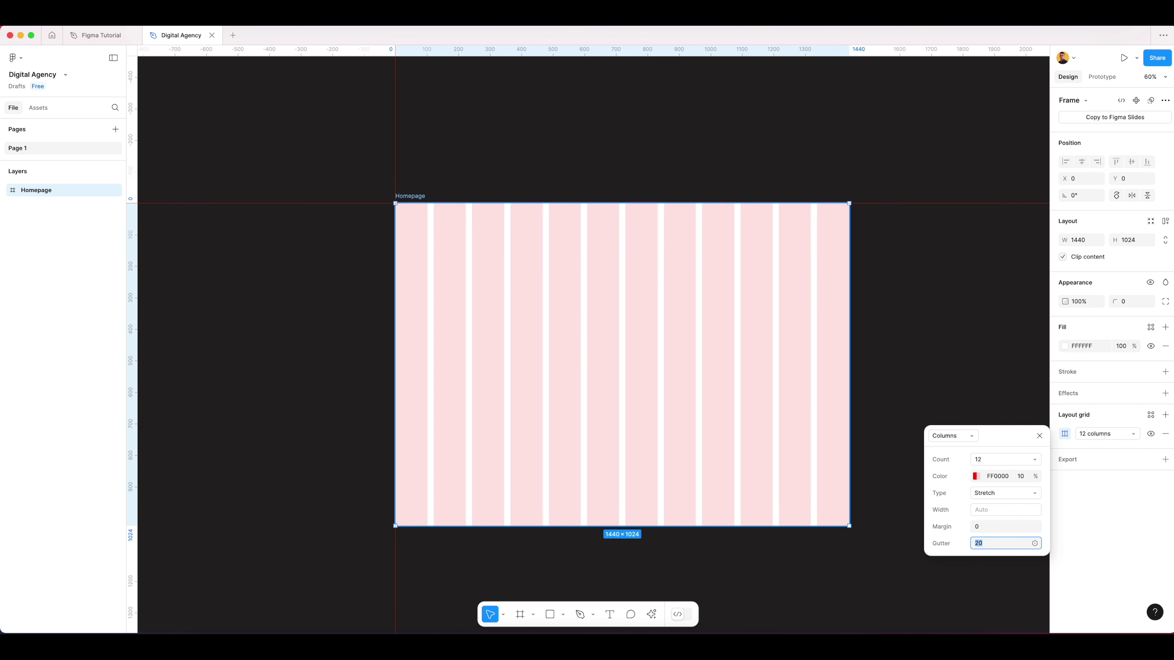
key(Return)
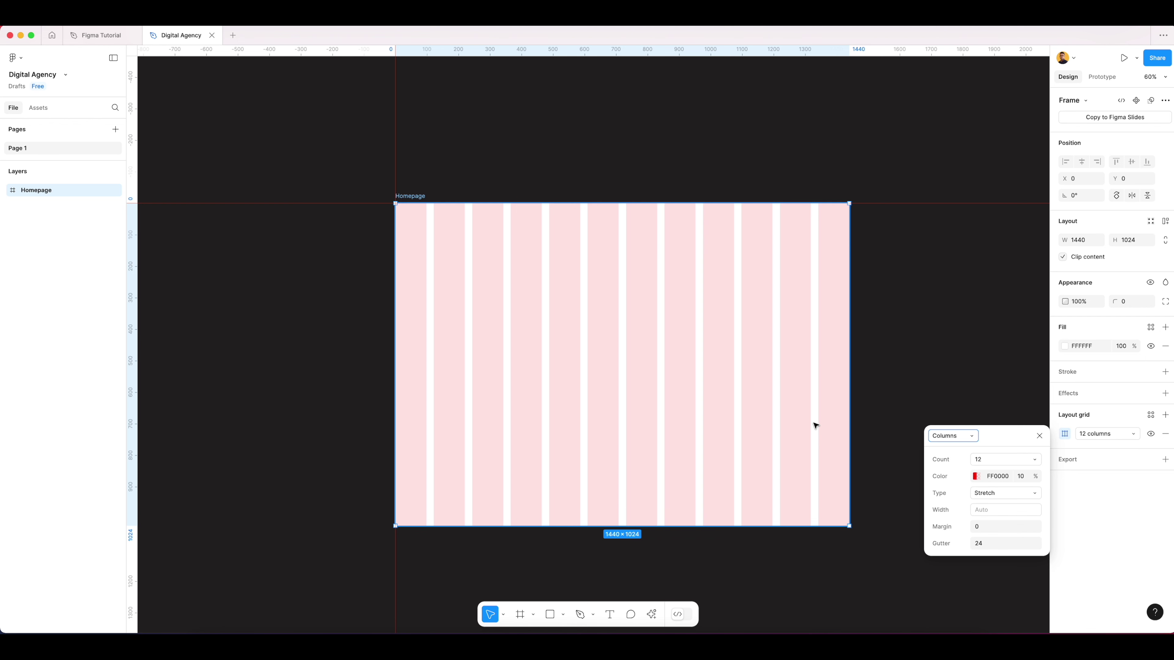
click(990, 495)
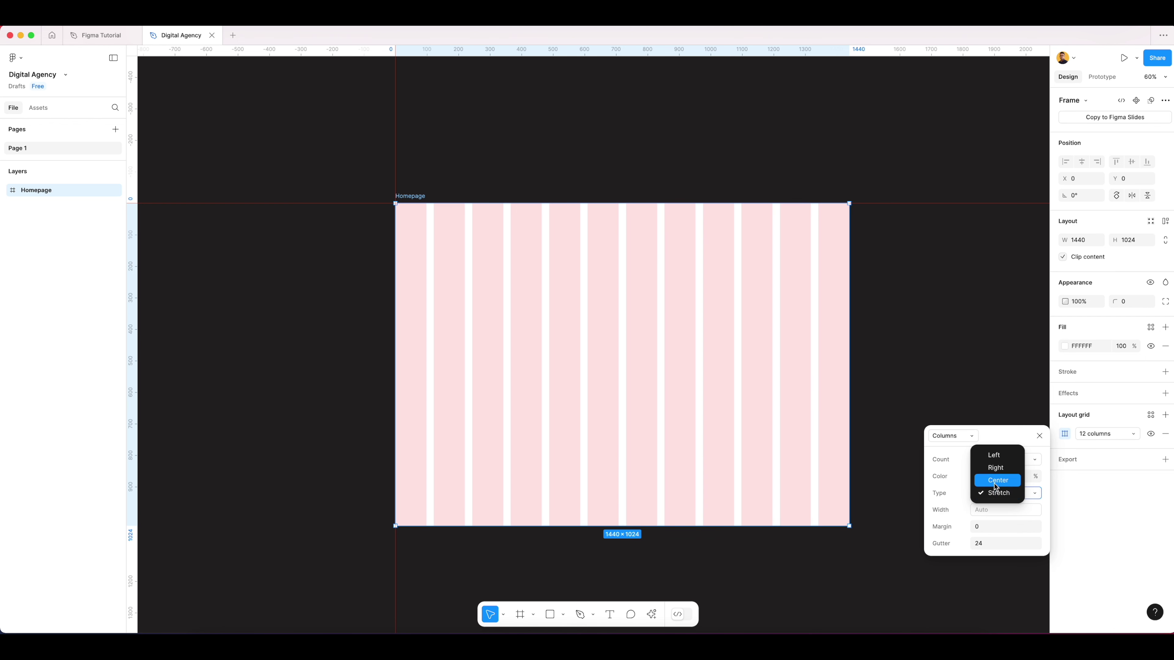
click(997, 481)
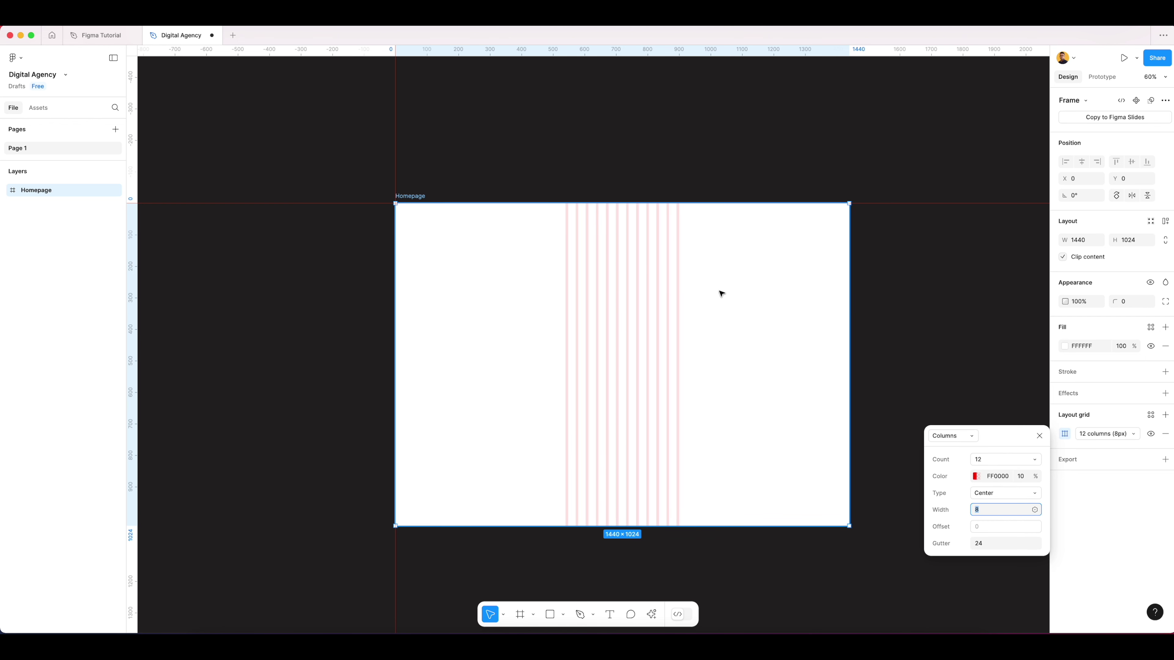
Set the column width of the Homepage layout grid to 88
scroll(677, 276, up, 3)
scroll(687, 239, up, 2)
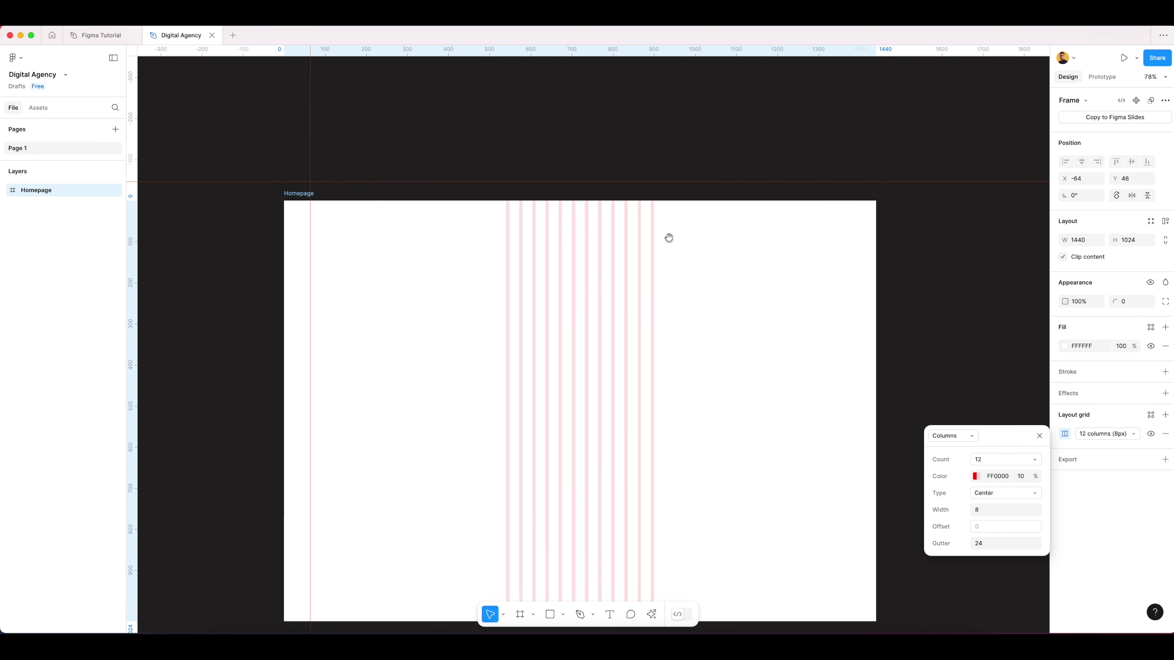
click(551, 142)
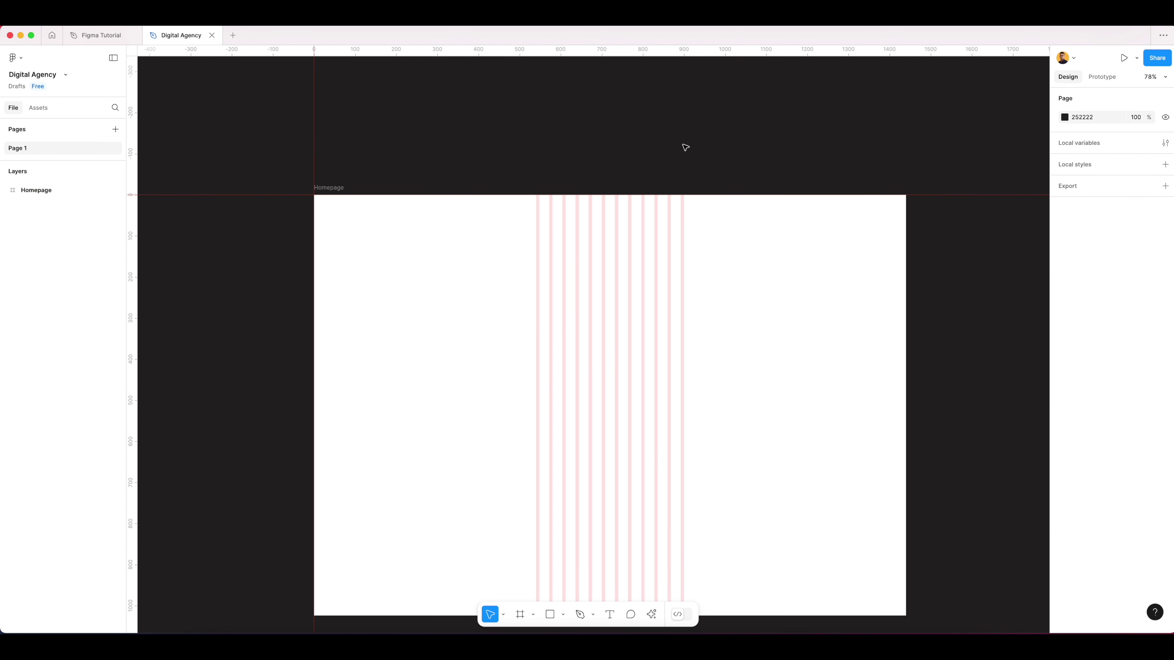
scroll(686, 147, down, 2)
scroll(655, 267, up, 3)
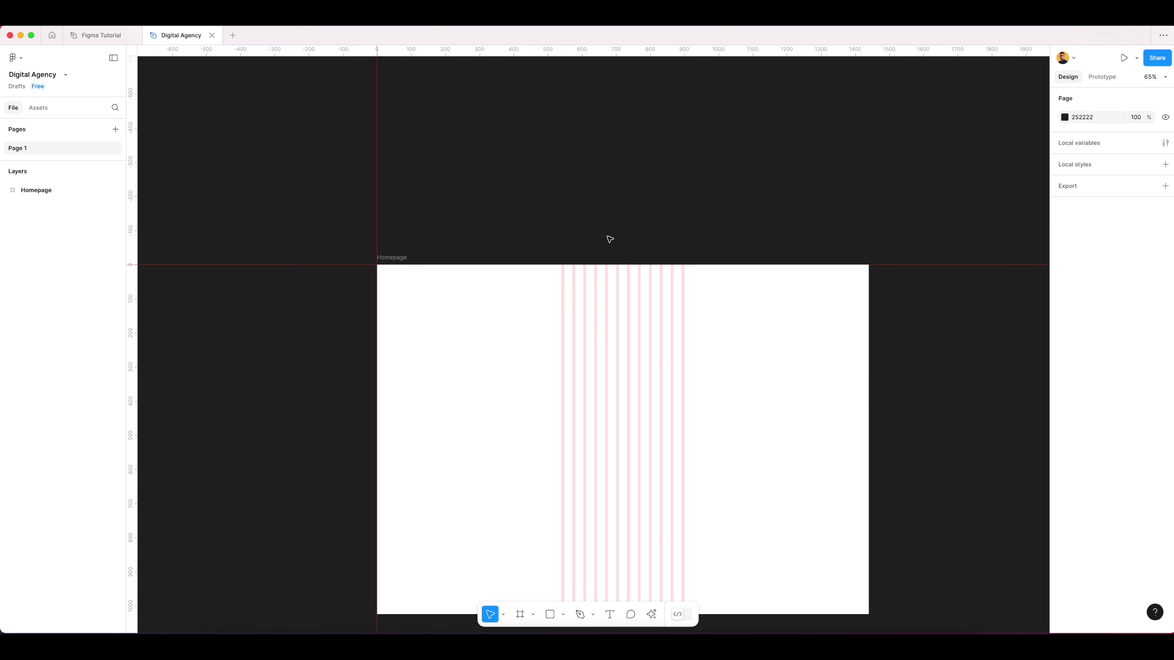
click(400, 258)
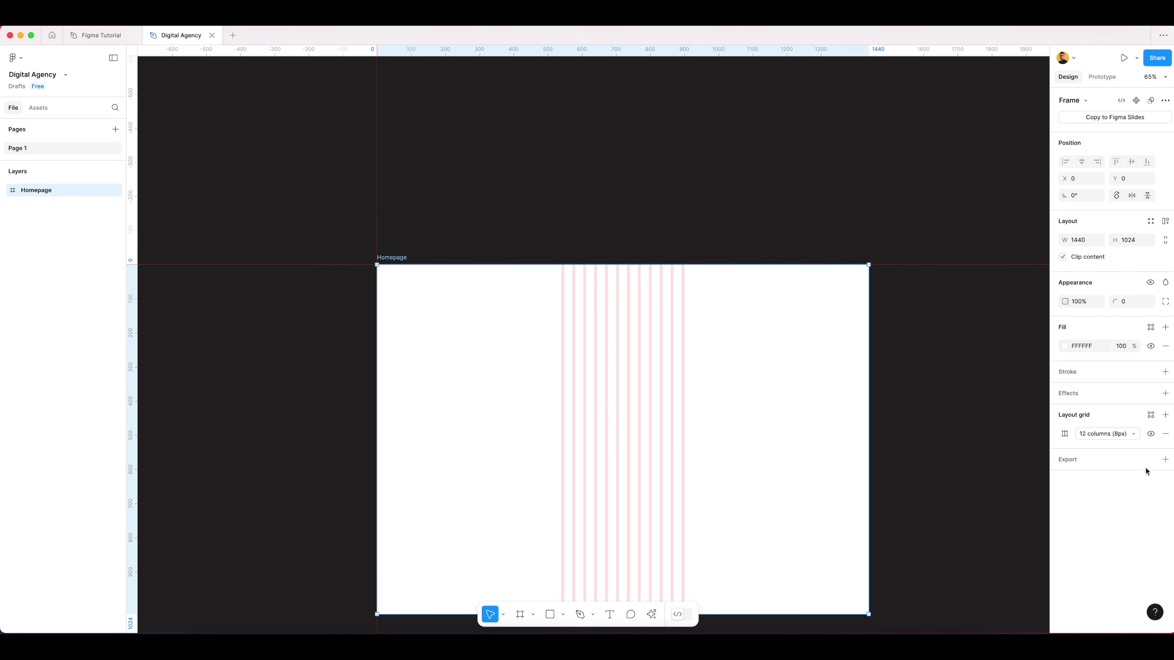
click(1065, 434)
click(987, 510)
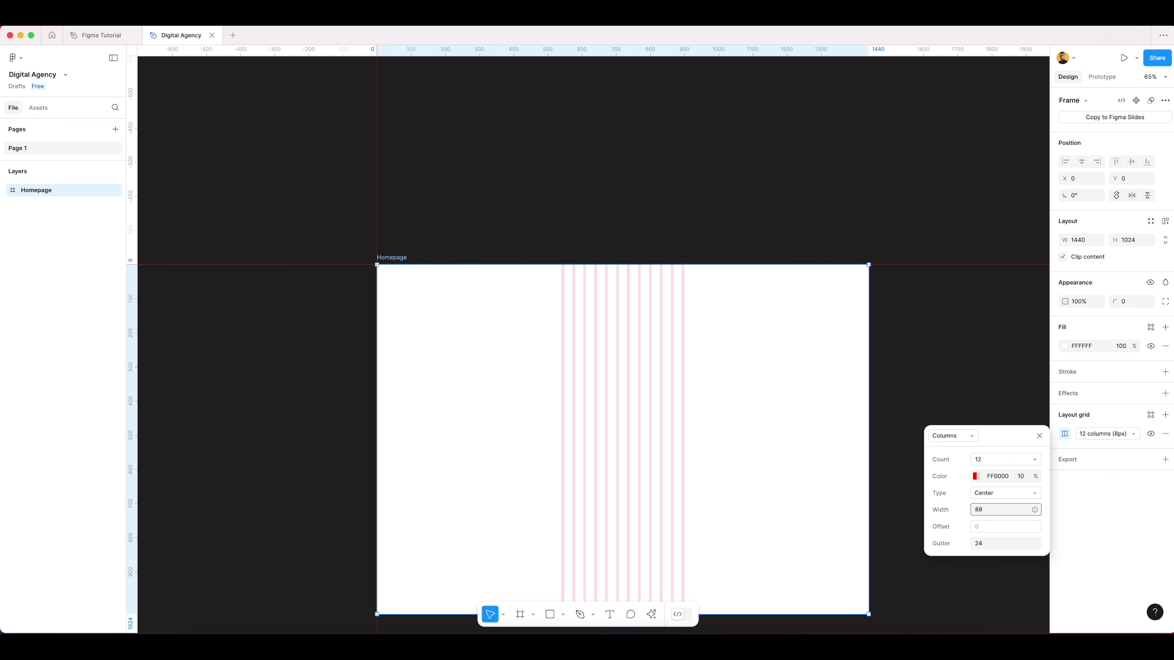
key(Tab)
Change the grid's column width to 80 and close the grid settings
click(991, 515)
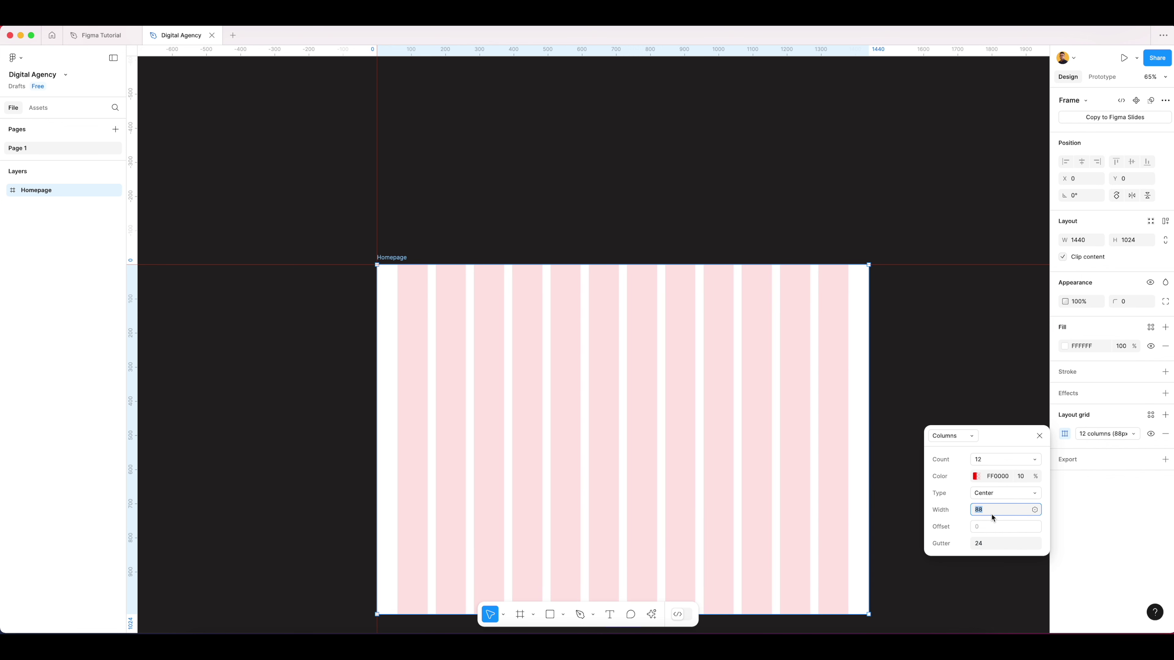
text(80)
key(Return)
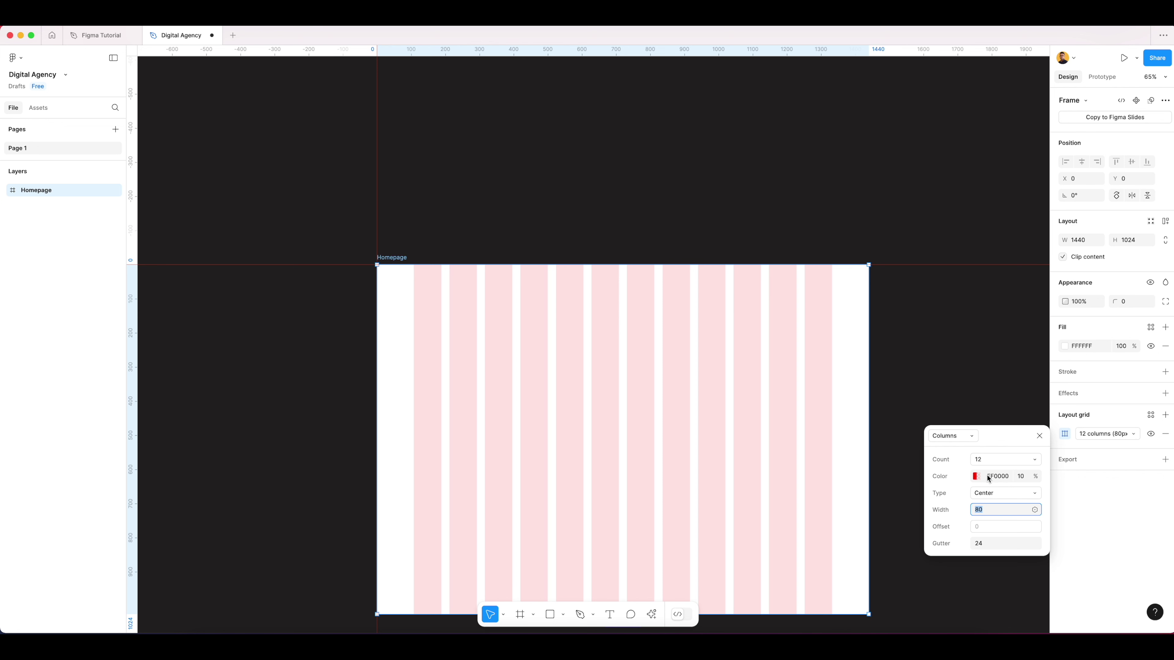
click(1039, 436)
click(922, 331)
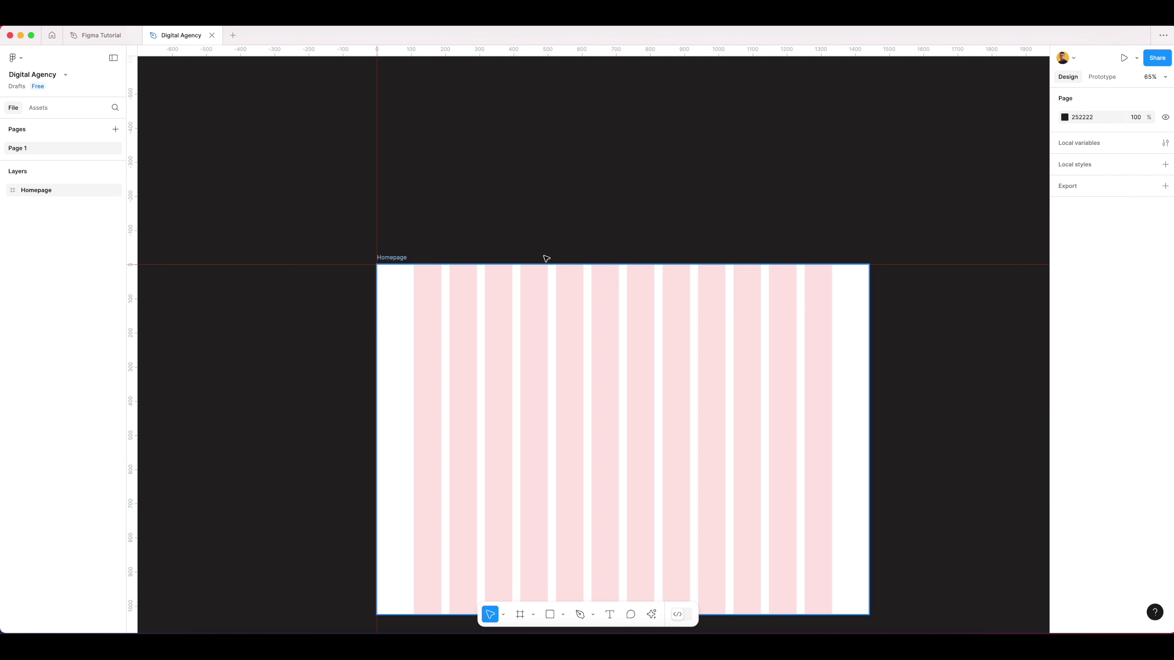
Draw a test rectangle of about 1224 × 179 across all twelve columns in the upper part of the Homepage frame
click(400, 258)
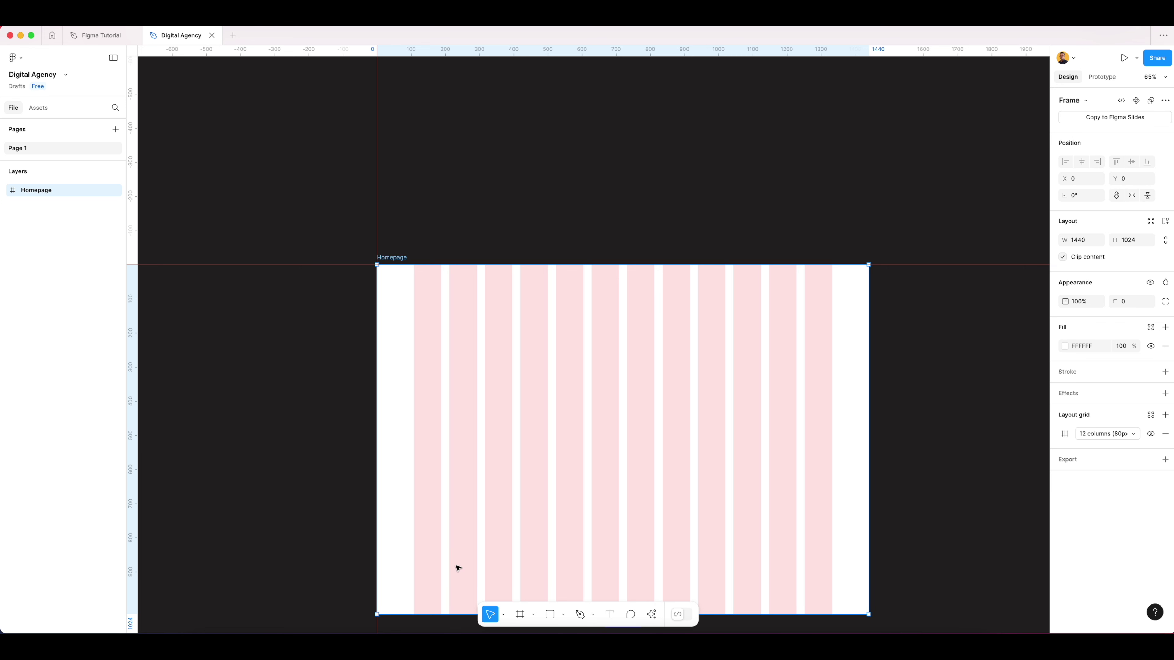
click(552, 616)
mouse_move(413, 315)
mouse_down()
mouse_move(474, 356)
mouse_move(716, 380)
mouse_move(832, 377)
mouse_up()
scroll(624, 390, up, 5)
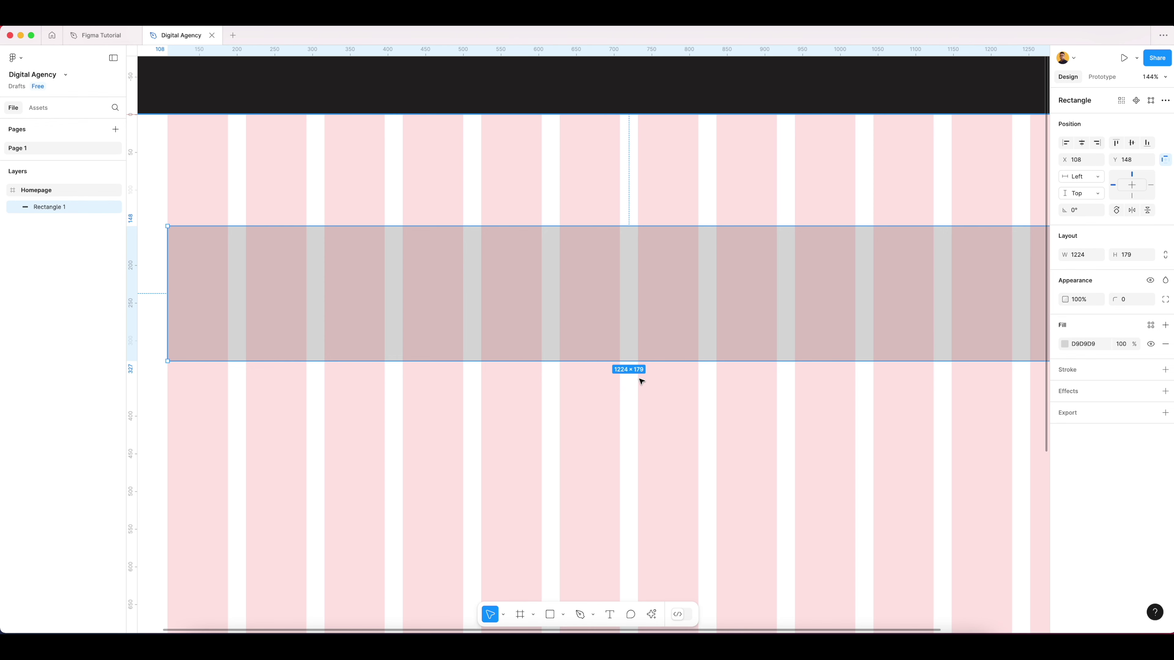
scroll(650, 385, down, 5)
click(581, 301)
click(582, 330)
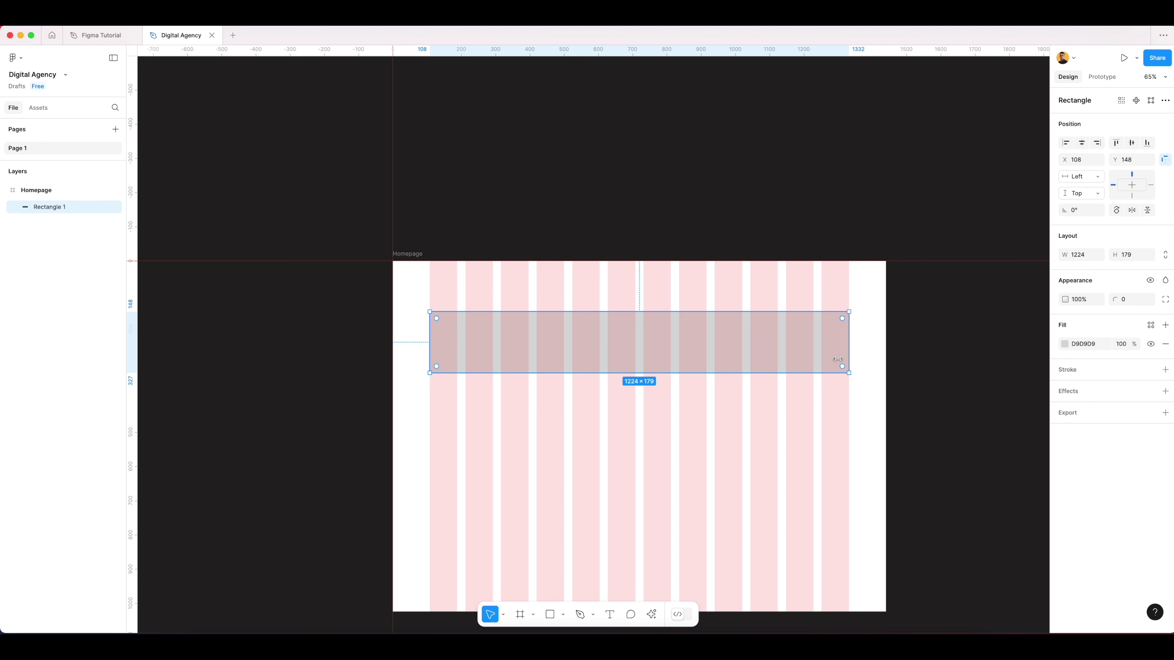
Set the test rectangle's width to 1320 and center it horizontally in the Homepage frame
click(1082, 261)
key(Return)
click(794, 214)
click(793, 349)
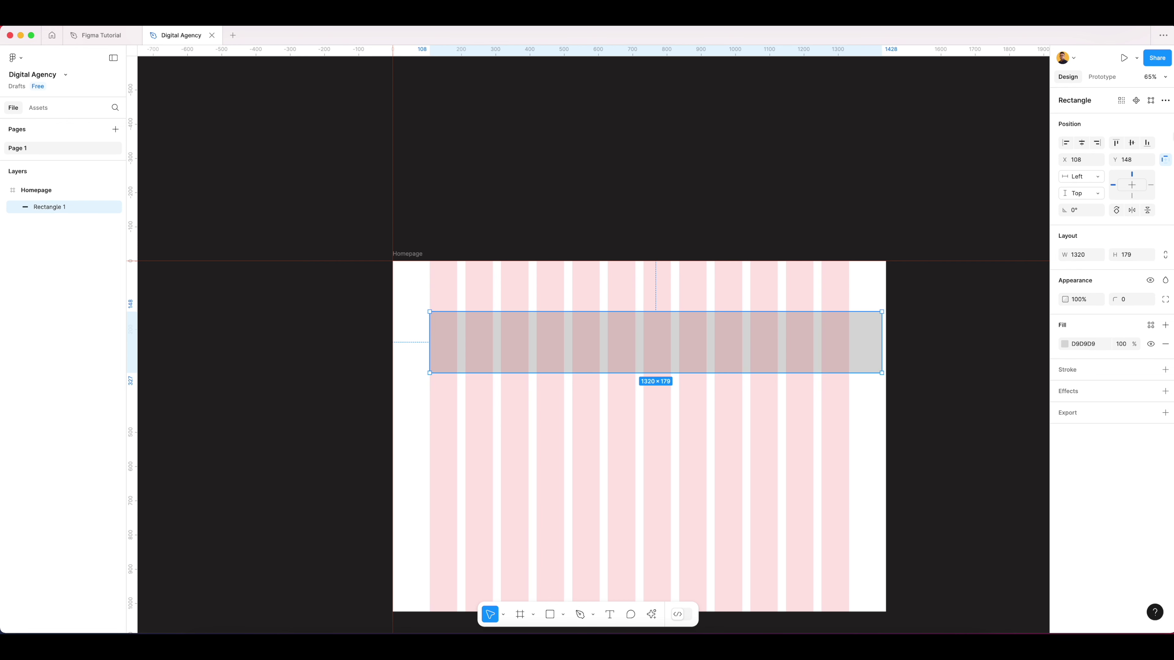
click(1083, 144)
click(472, 224)
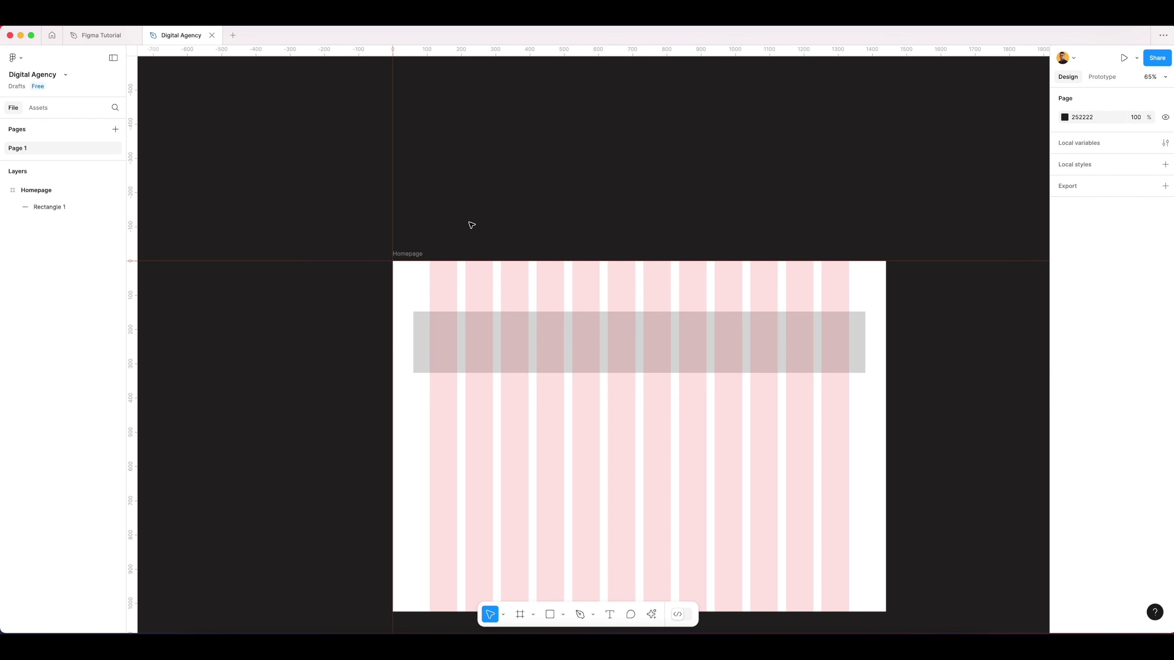
Increase the Homepage grid's column width to 88 so the columns match the rectangle's width, and close the grid settings
click(421, 254)
click(1064, 496)
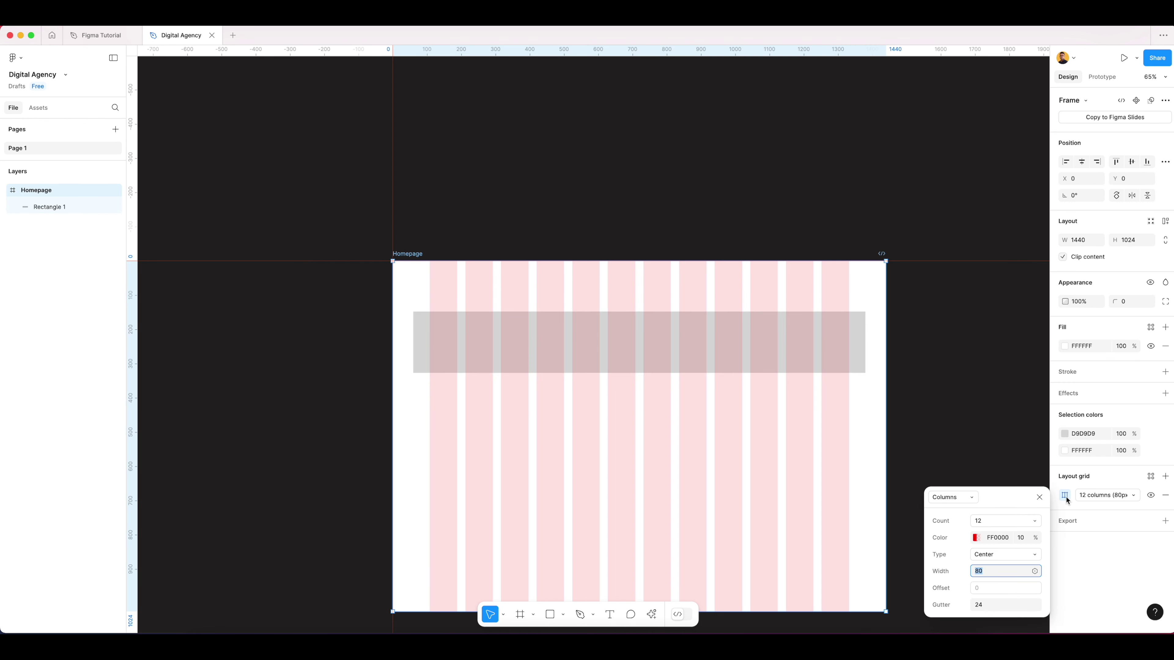
key(Up)
key(Up)
key(Up)
key(Up)
key(Up)
key(Up)
key(Up)
key(Up)
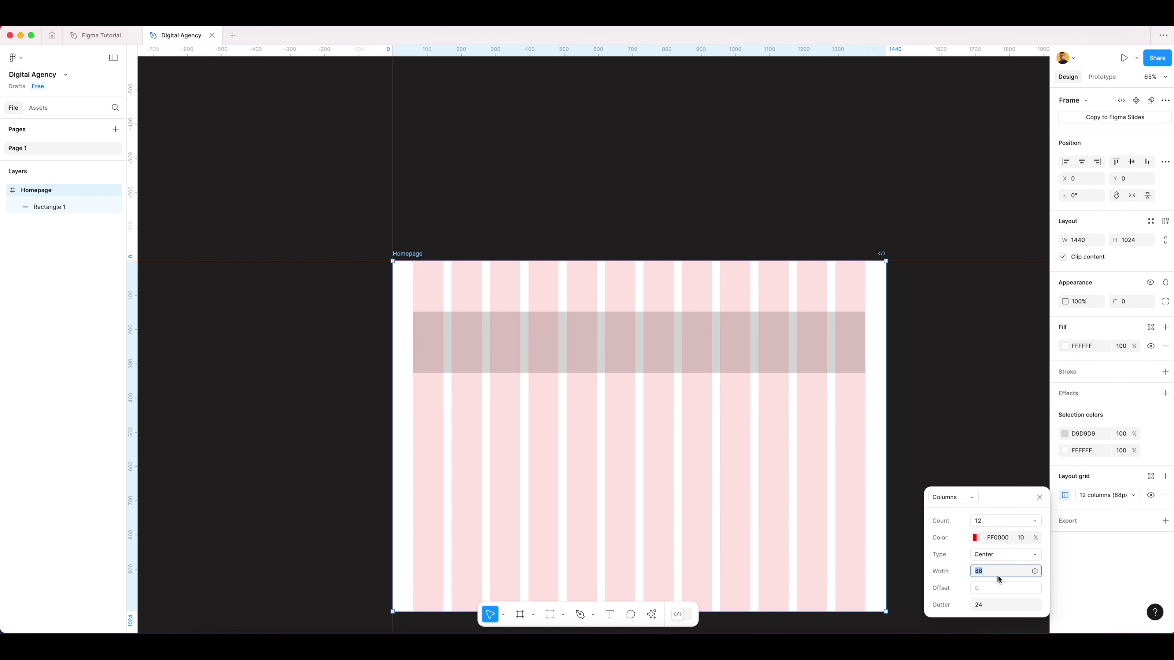
click(1039, 497)
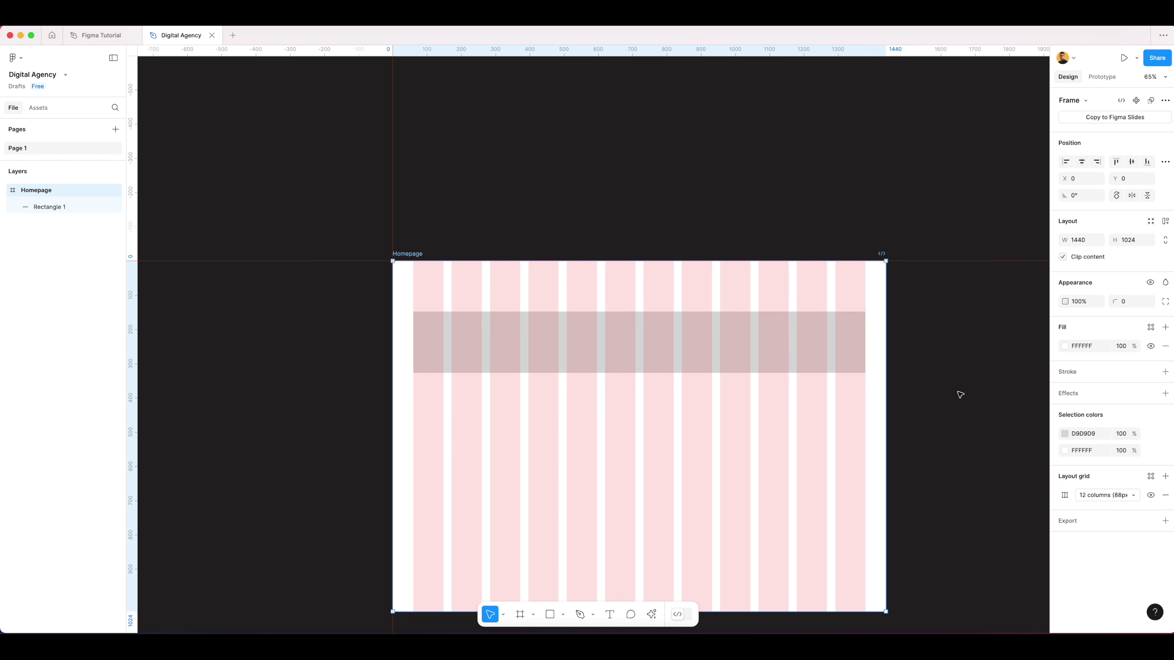
Delete the grey test rectangle from the Homepage frame
click(960, 395)
scroll(742, 337, up, 2)
scroll(751, 347, up, 1)
click(761, 357)
key(Delete)
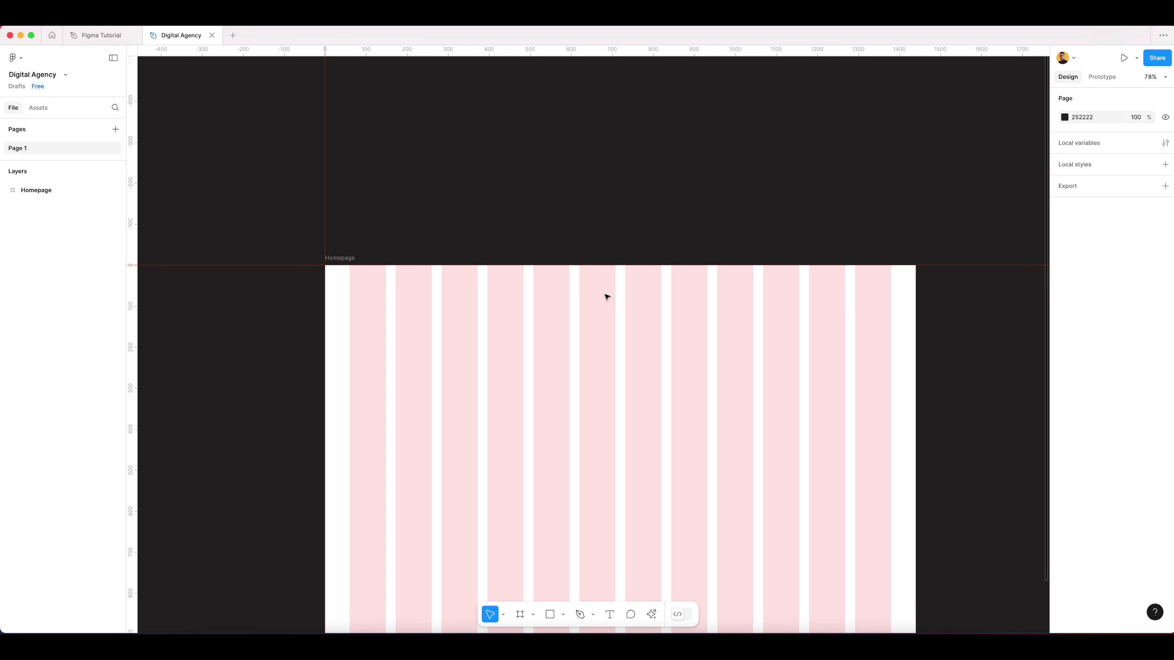
Import the wireframe sketch photo IMG_1895 from Finder onto the canvas
scroll(600, 301, down, 3)
scroll(589, 309, up, 1)
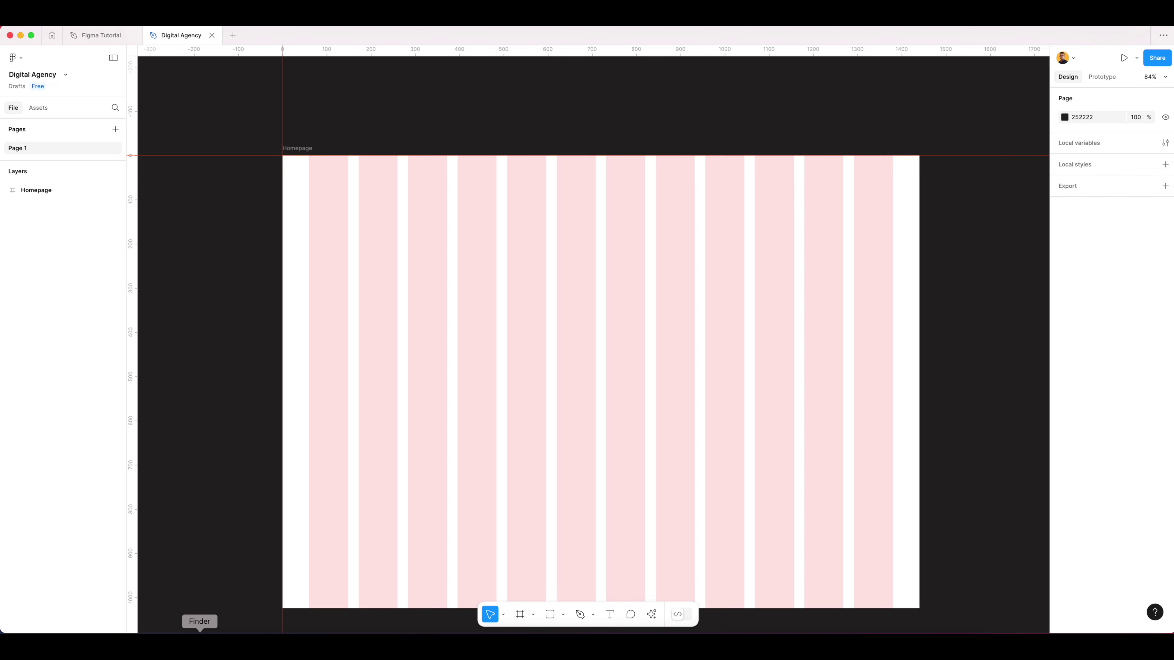
click(200, 647)
drag(364, 176, 534, 130)
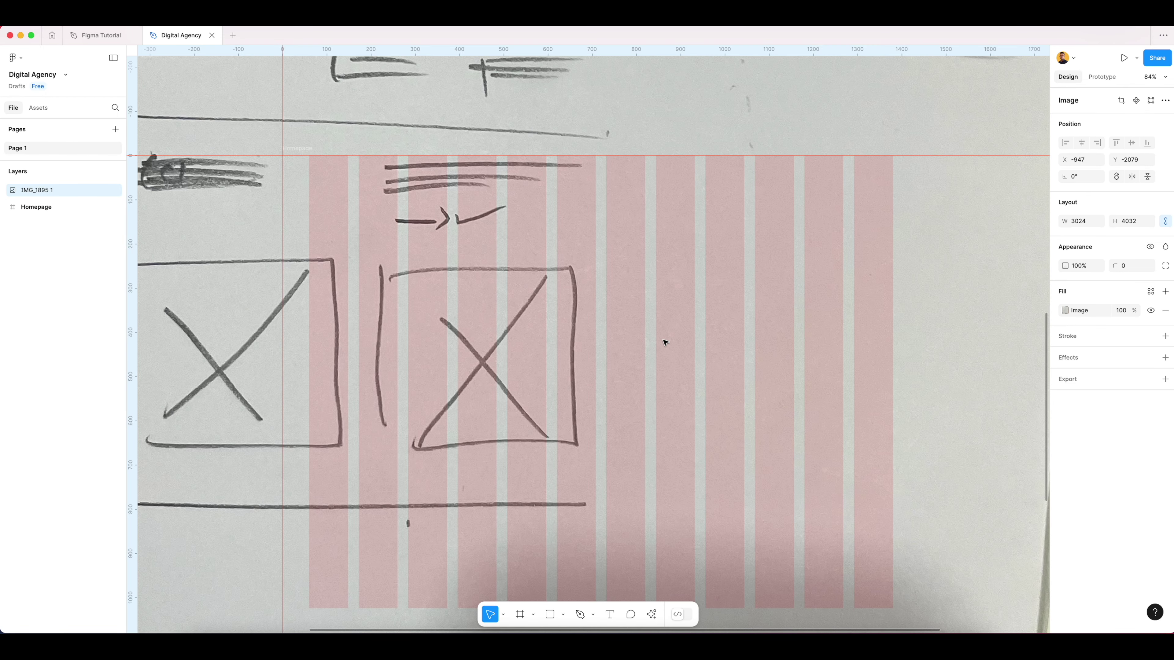
Move the sketch photo off the Homepage frame to its left side, at about X -3120, Y -78
scroll(734, 376, down, 10)
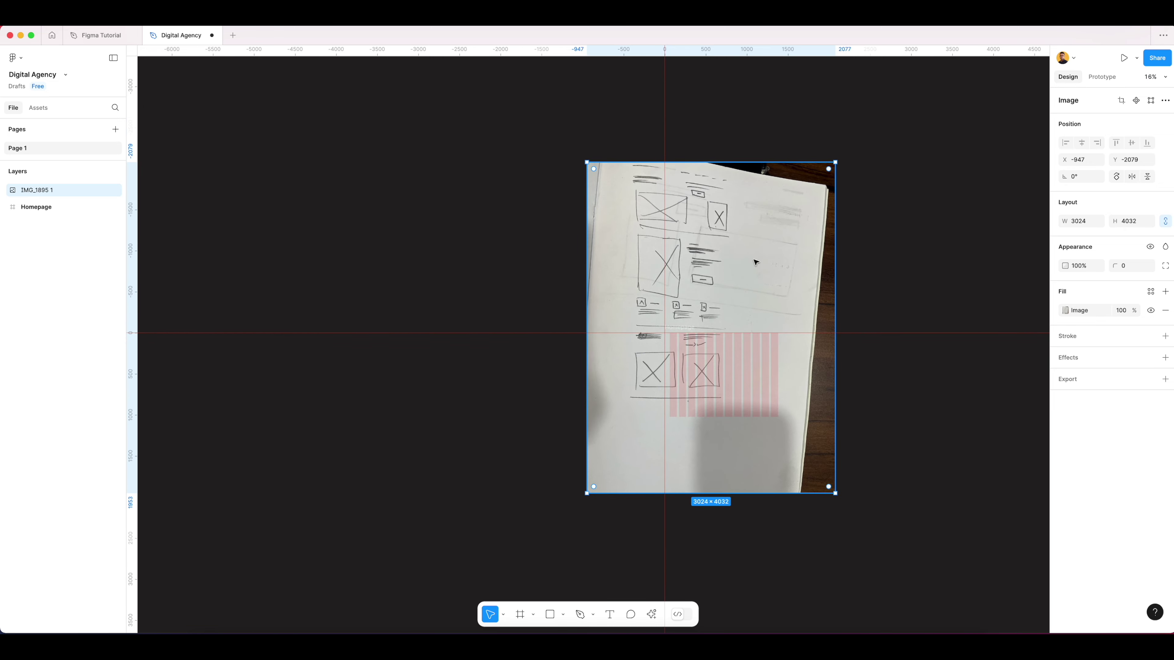
drag(724, 250, 546, 414)
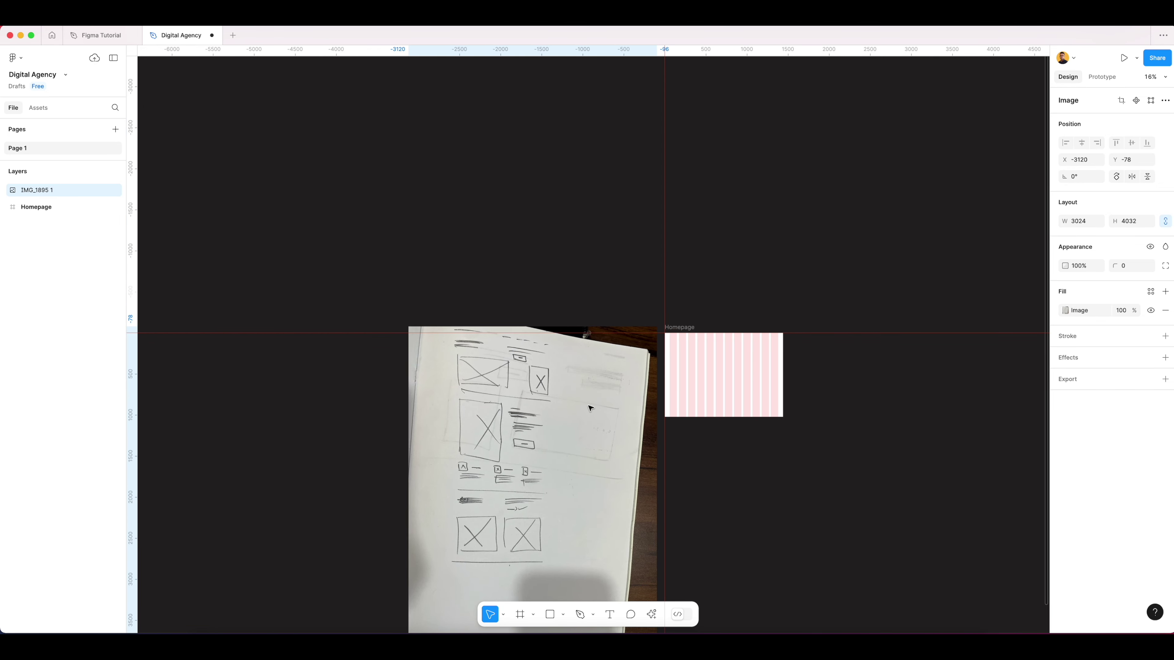
scroll(537, 372, up, 3)
scroll(537, 372, up, 5)
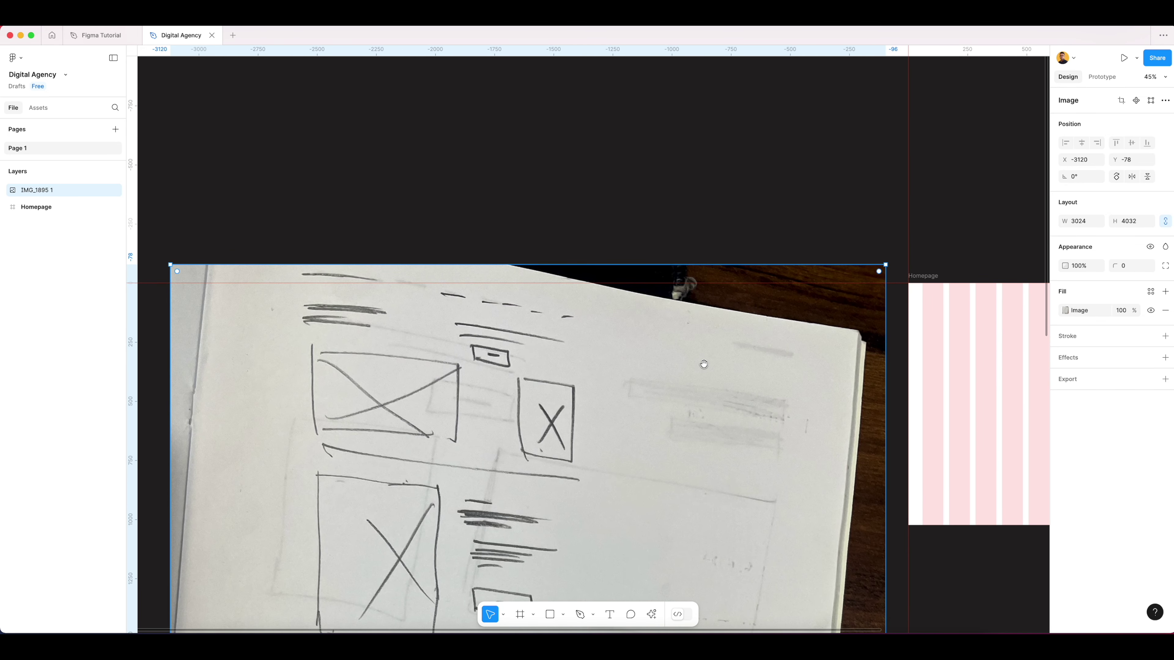
scroll(690, 364, down, 2)
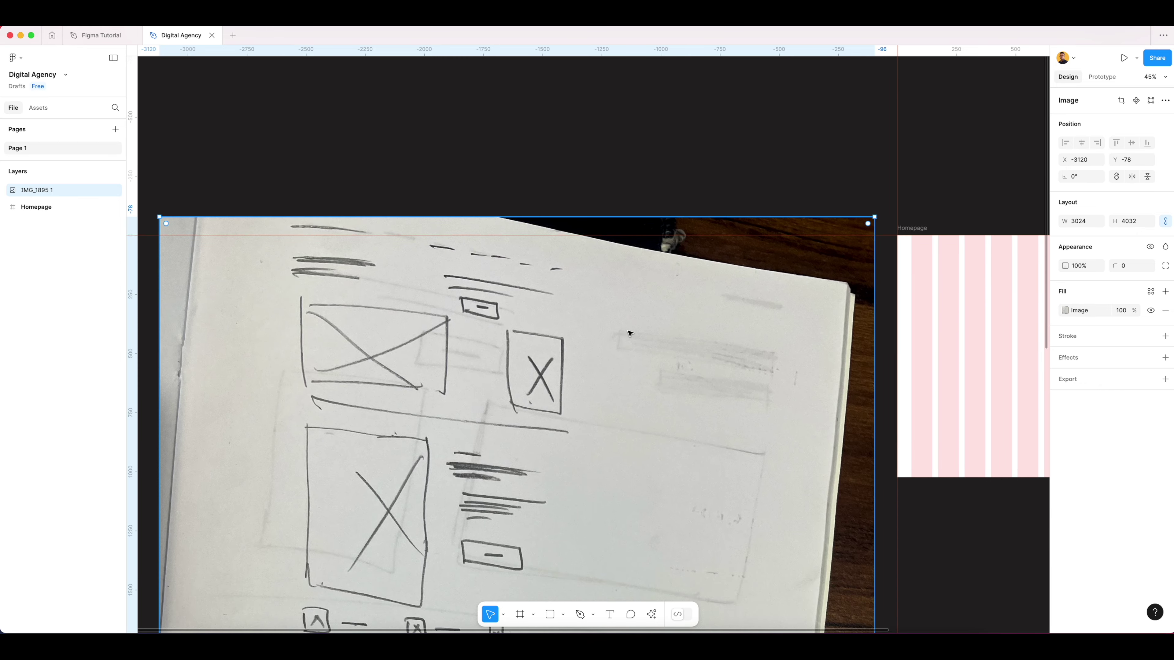
Crop the IMG_1895 sketch photo from its bottom, right and left edges to the wireframe drawing, about 1528 × 2946
scroll(629, 333, down, 3)
scroll(628, 333, down, 1)
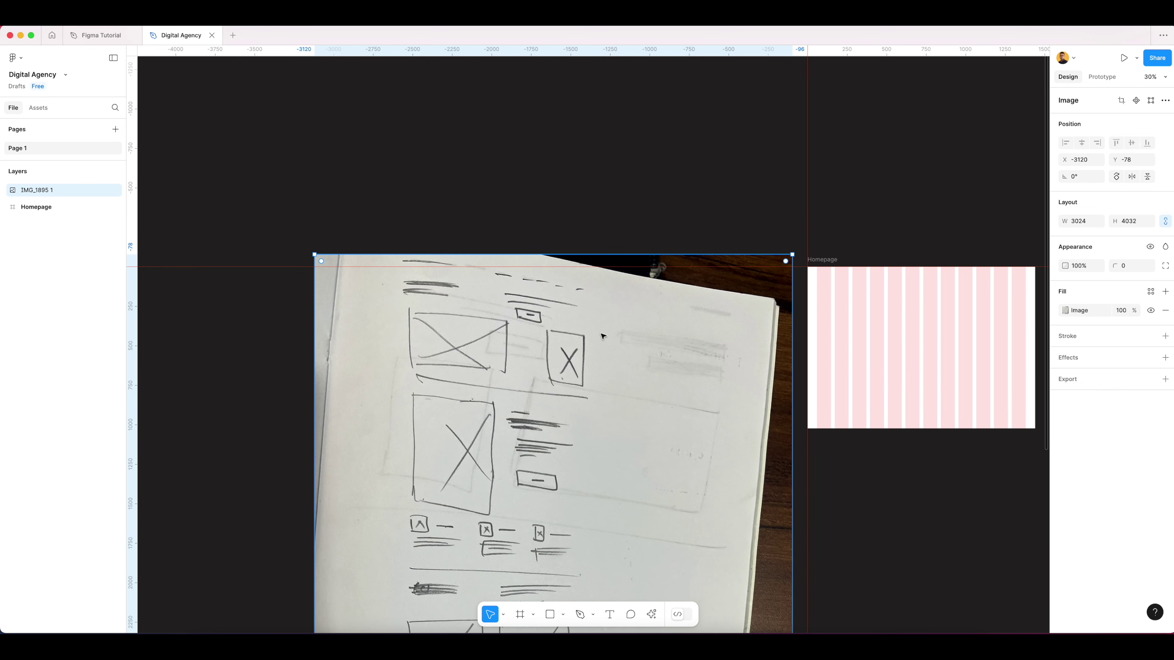
scroll(544, 311, up, 4)
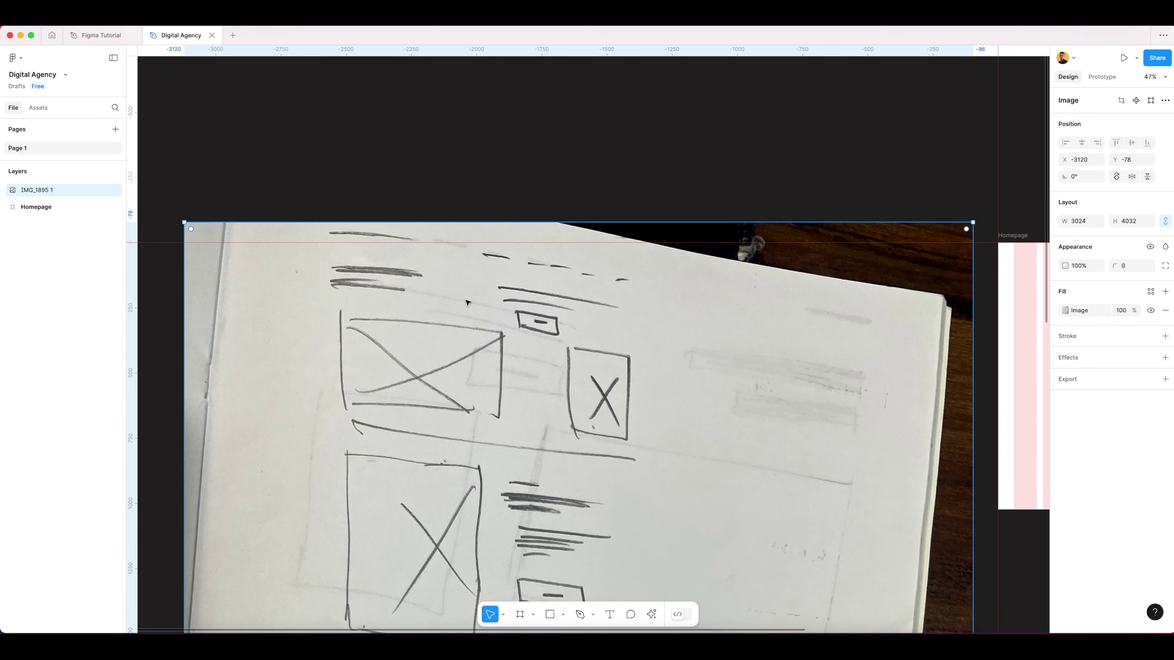
scroll(466, 302, up, 2)
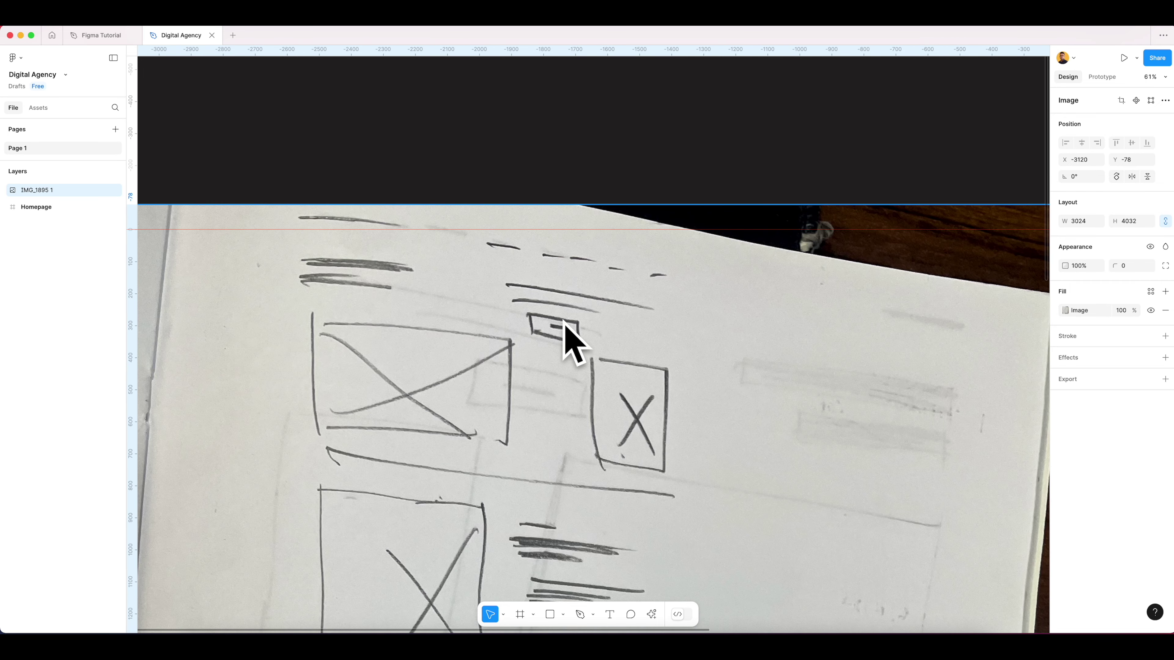
scroll(688, 332, down, 10)
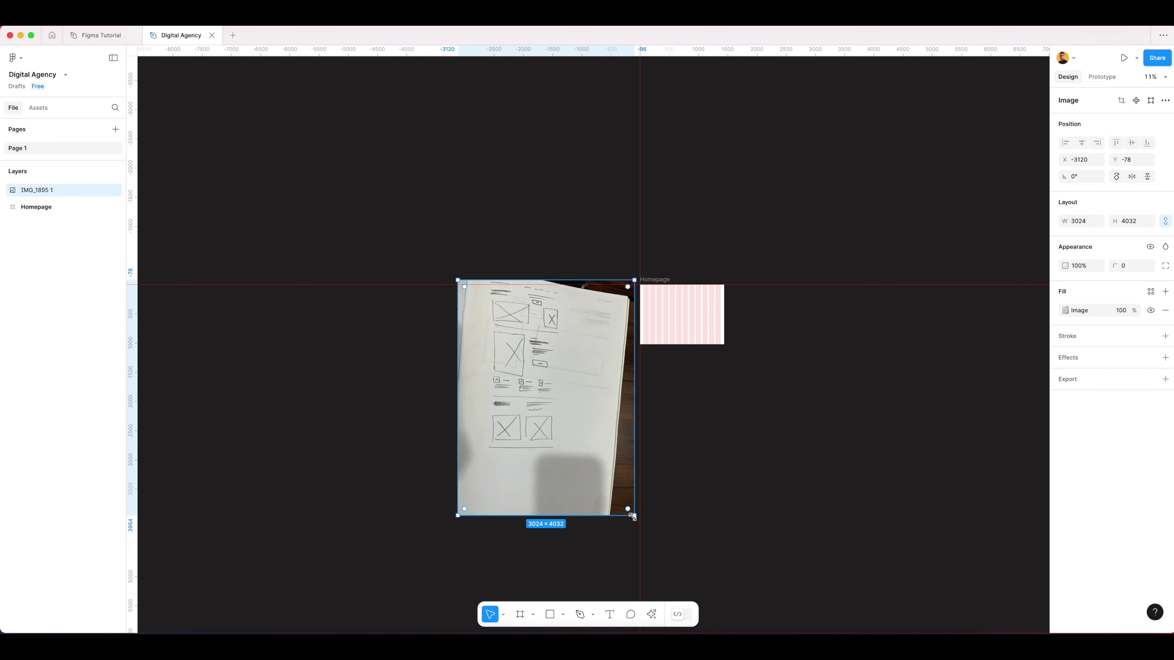
click(1067, 313)
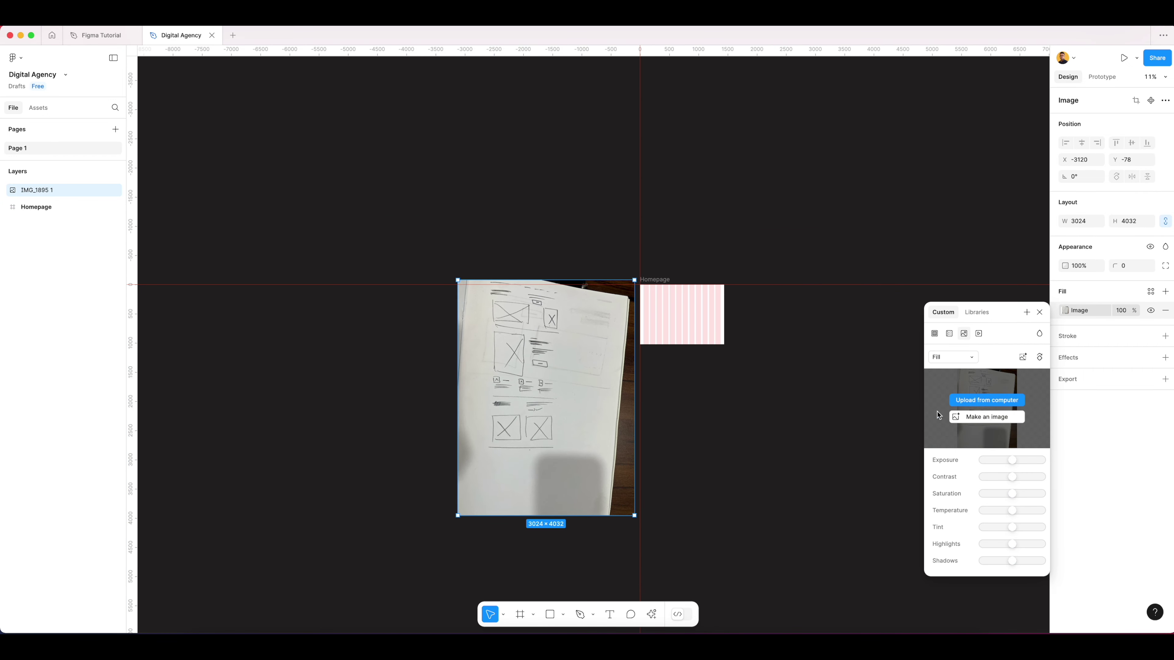
click(967, 359)
click(953, 382)
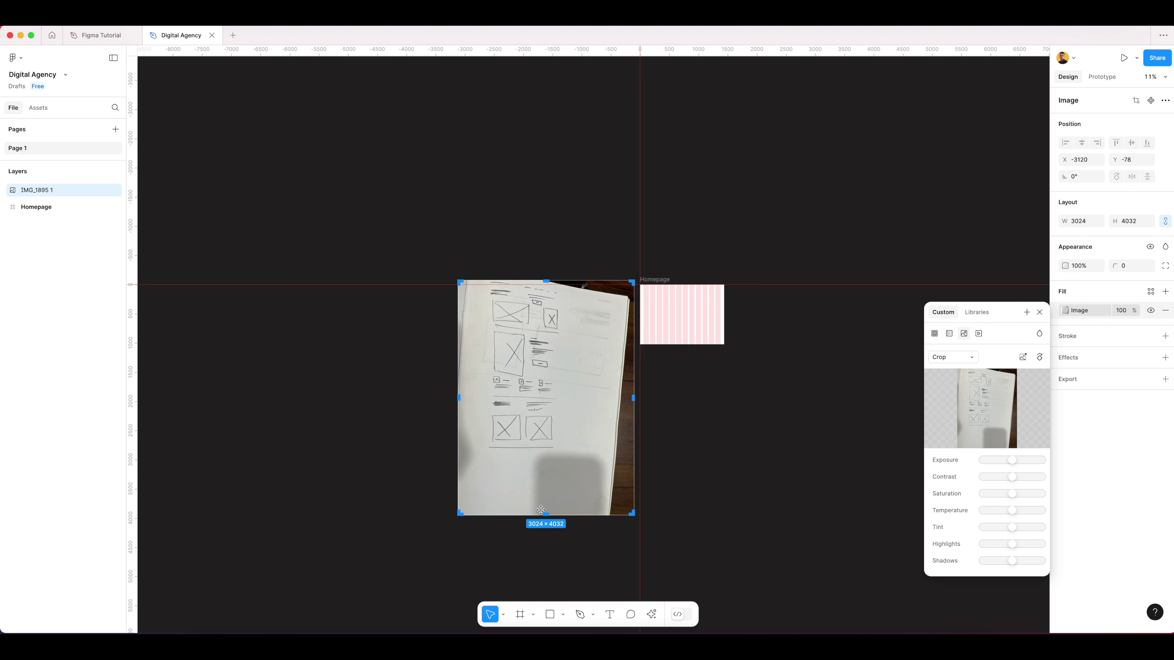
drag(546, 515, 546, 450)
drag(633, 367, 569, 364)
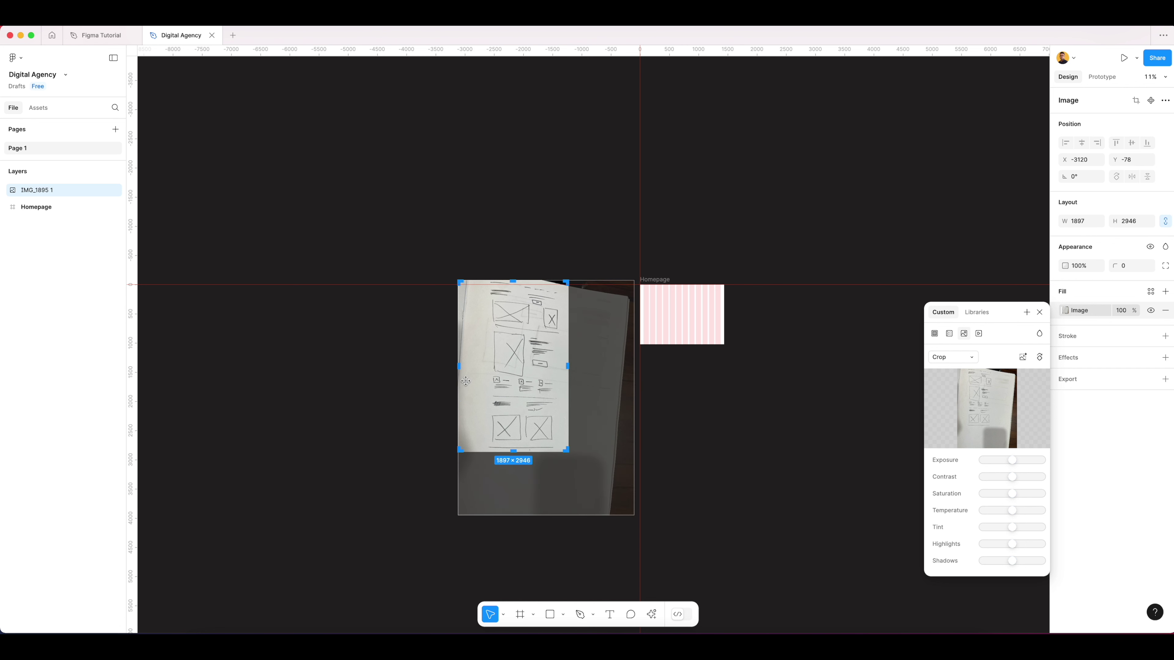
drag(459, 365, 480, 366)
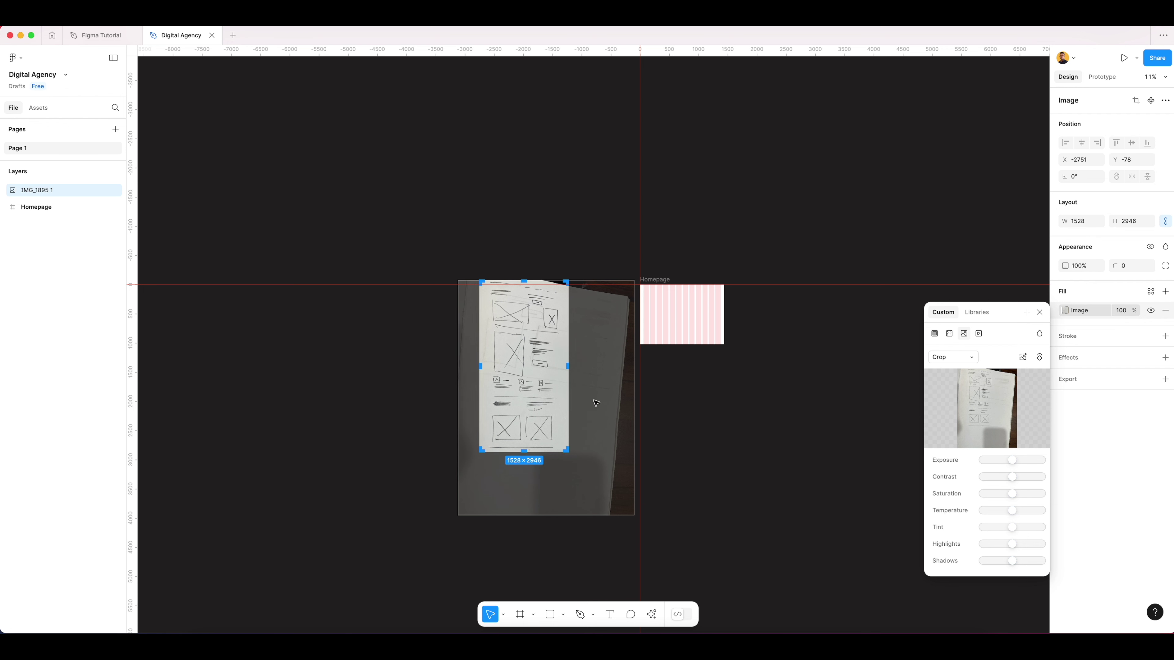
click(596, 403)
Scale the cropped sketch photo down to about 707 × 1363 and place it left of the Homepage frame at about X -1820, Y 131
click(535, 380)
drag(569, 453, 524, 349)
click(556, 361)
scroll(558, 359, up, 5)
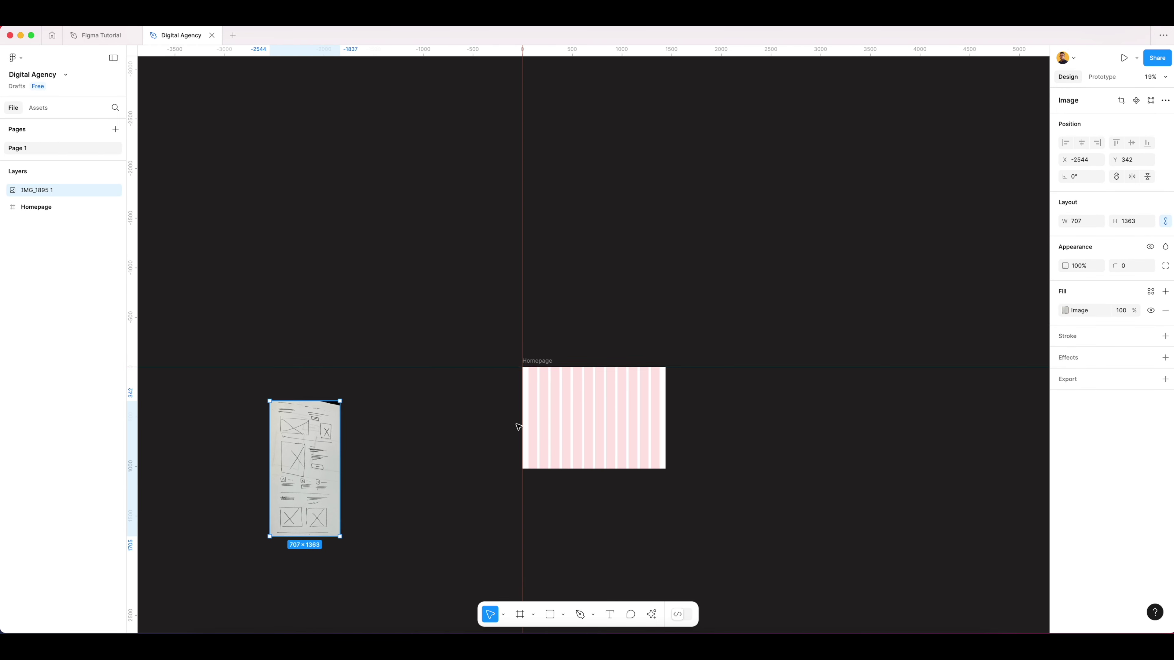
drag(308, 419, 381, 398)
Add the text DesignAgency near the Homepage frame's upper-left corner, at about X 66, Y 67
scroll(380, 399, up, 5)
scroll(380, 399, up, 2)
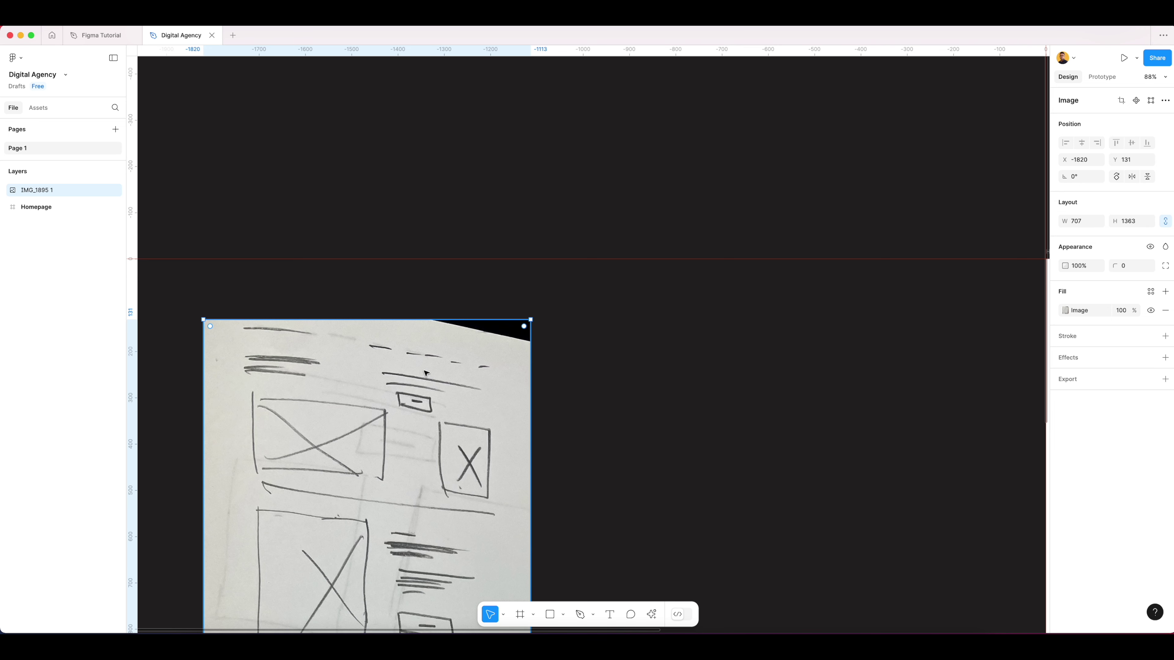
scroll(425, 372, down, 5)
scroll(610, 375, right, 5)
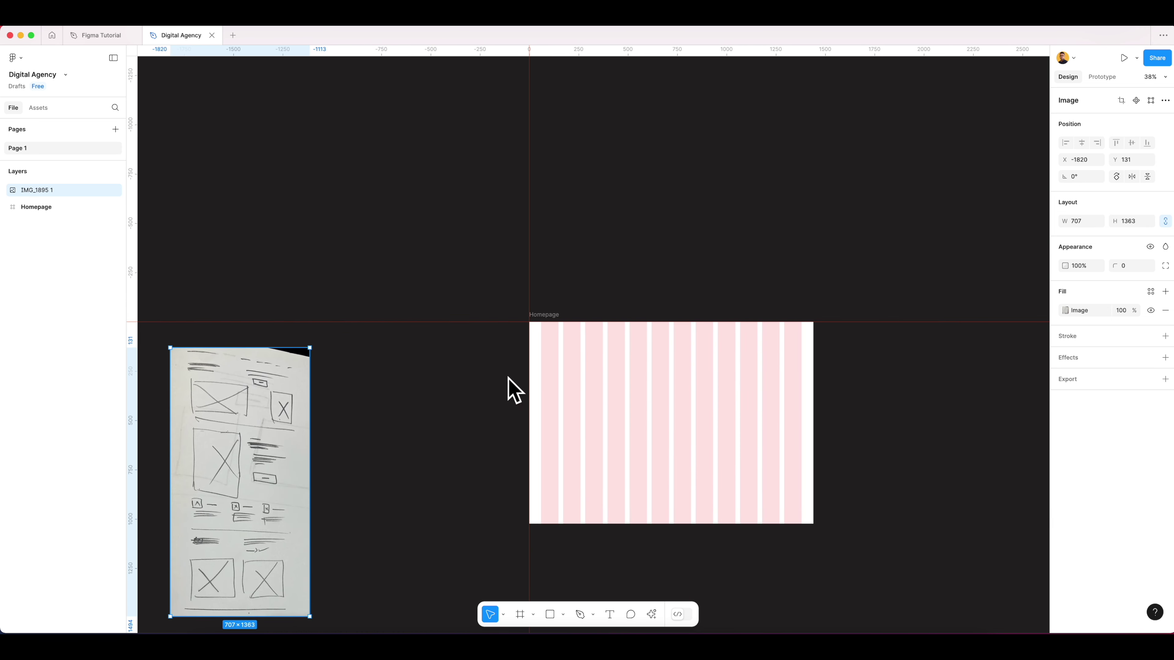
scroll(692, 376, up, 5)
scroll(579, 323, left, 2)
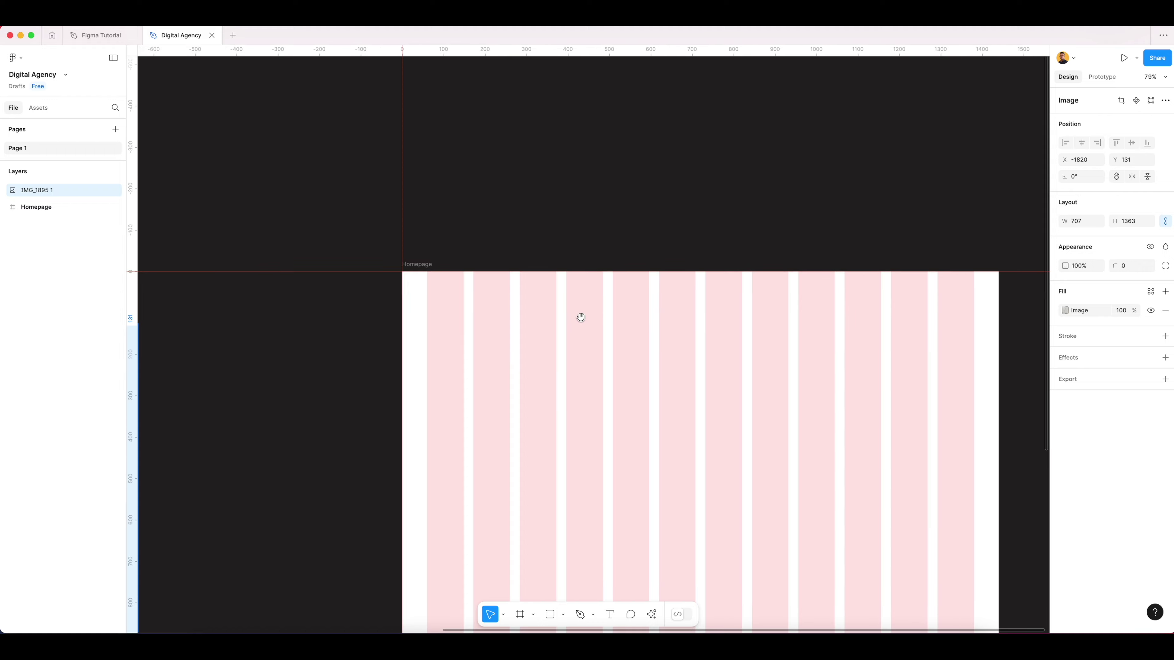
scroll(587, 278, up, 1)
click(599, 242)
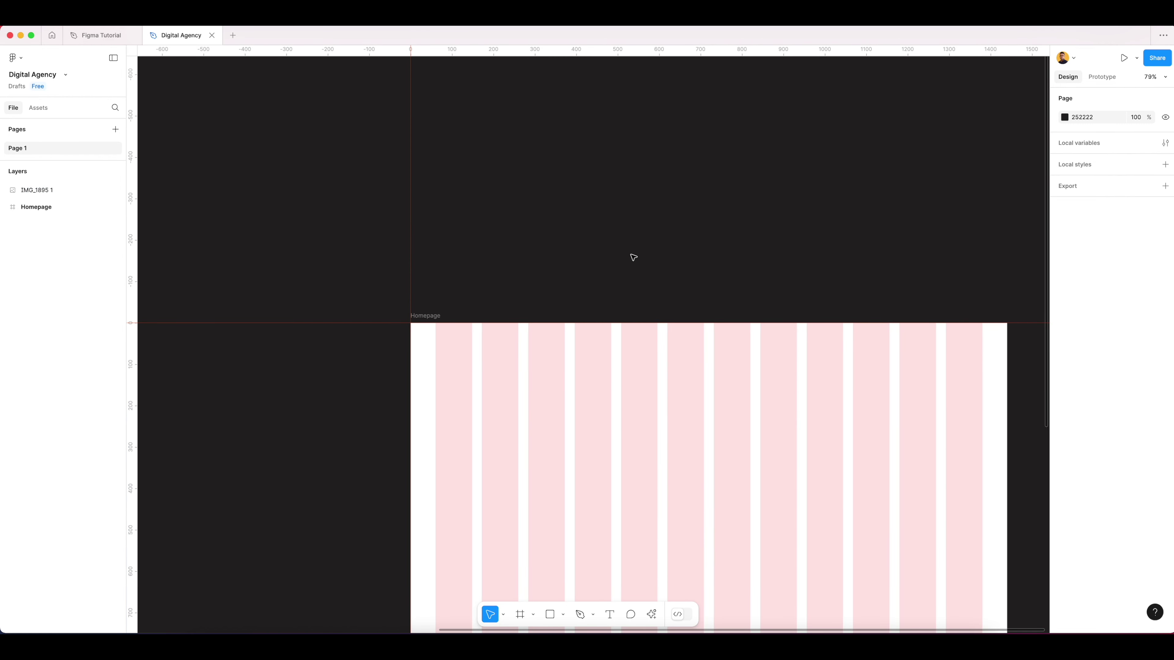
key(t)
click(438, 352)
text(Design)
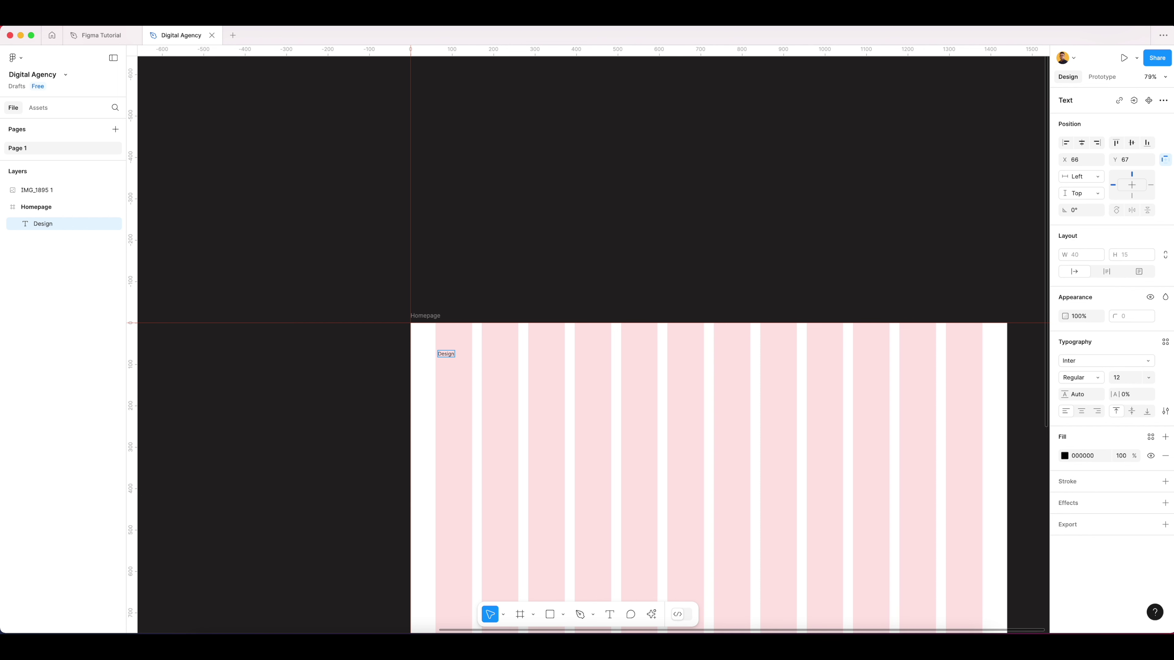
key(Escape)
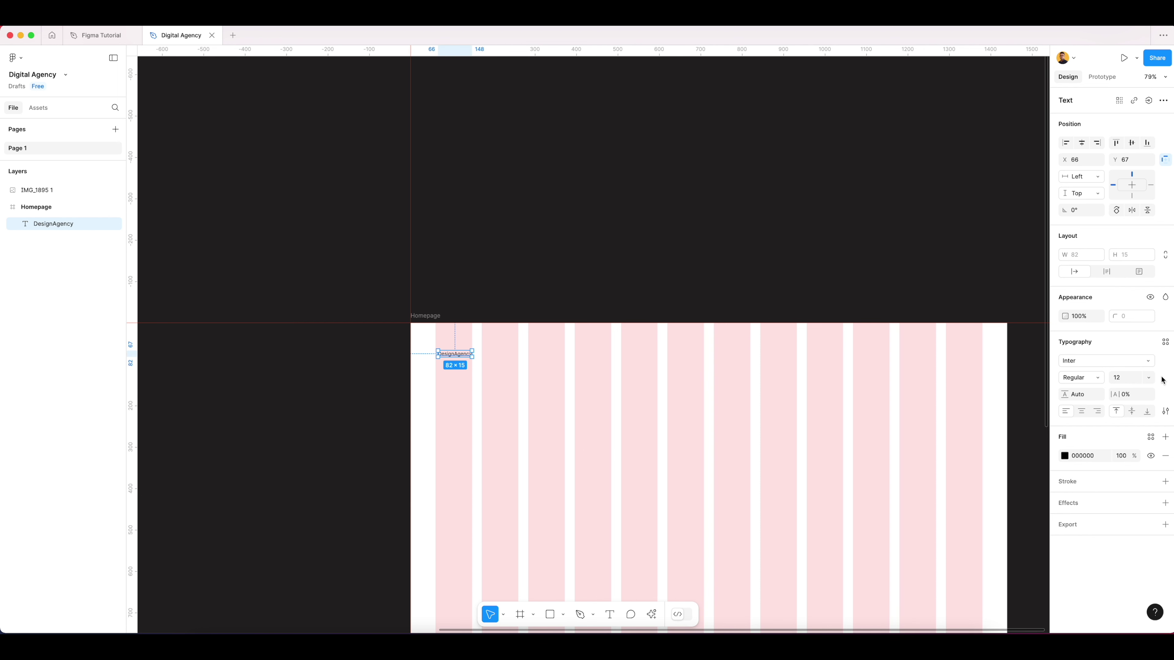
Enlarge the DesignAgency text to size 36 and align it with the first grid column at X 60, Y 28
click(1149, 377)
click(1130, 491)
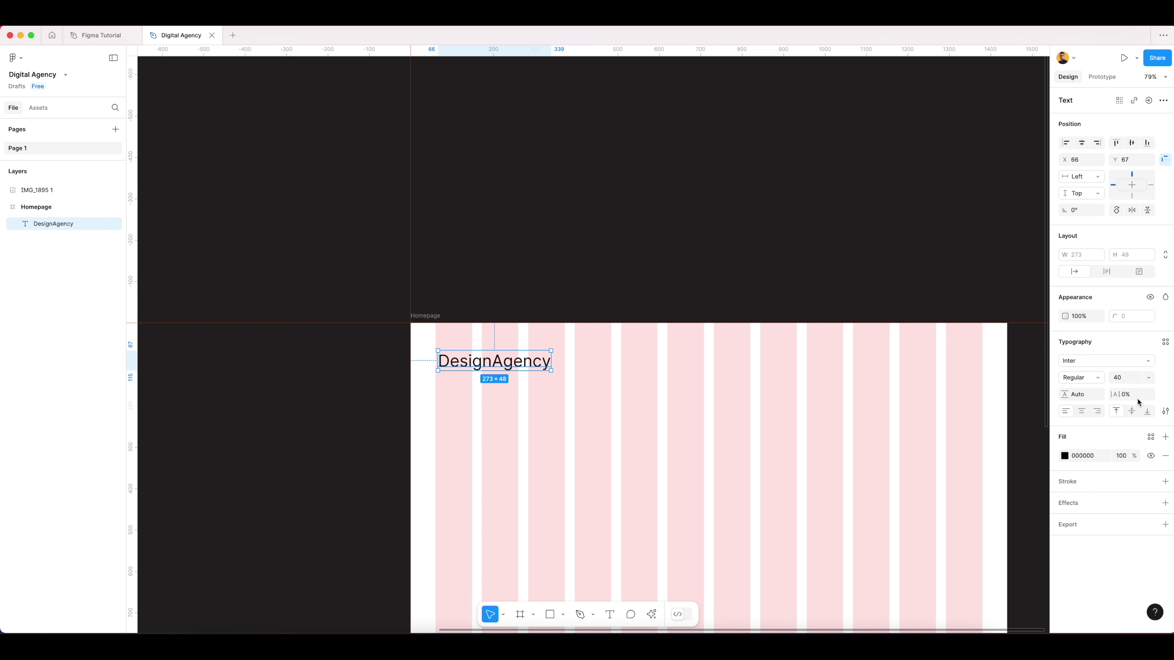
click(1146, 378)
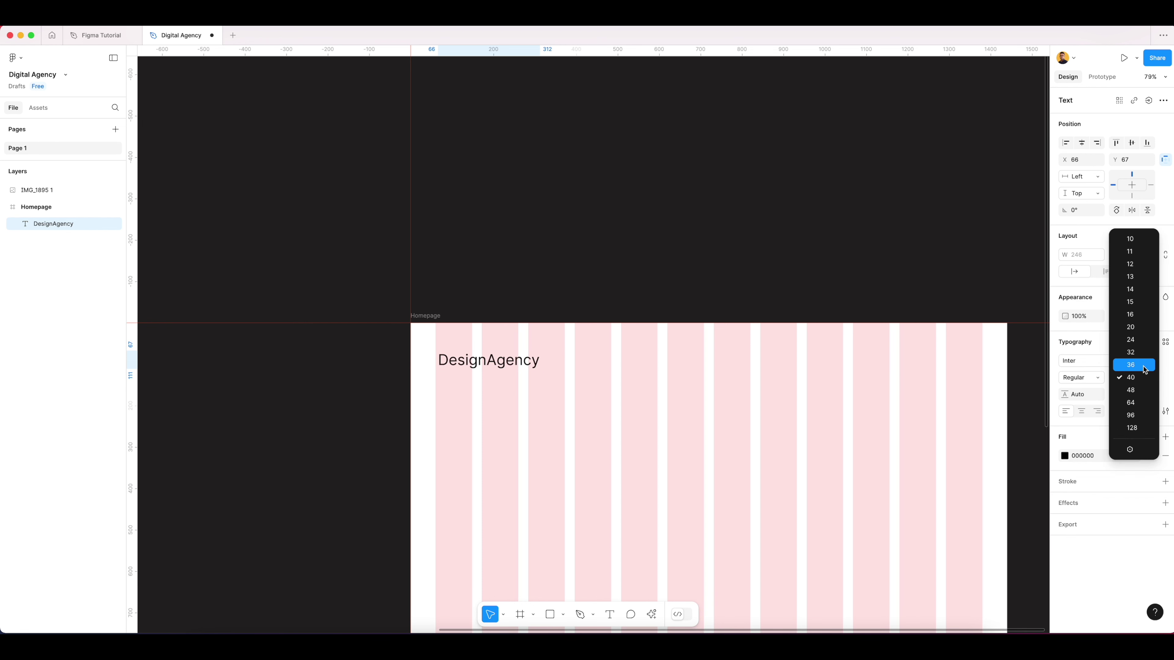
click(1144, 369)
drag(513, 364, 511, 349)
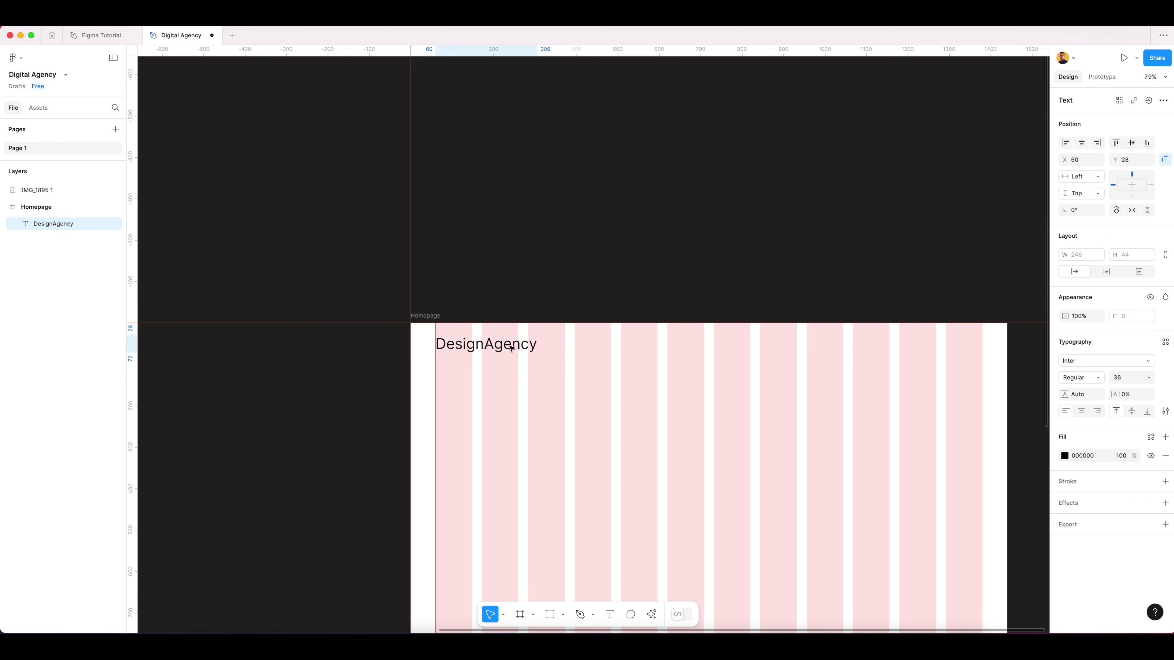
Make the DesignAgency text bold and set its font size to 32
click(1098, 378)
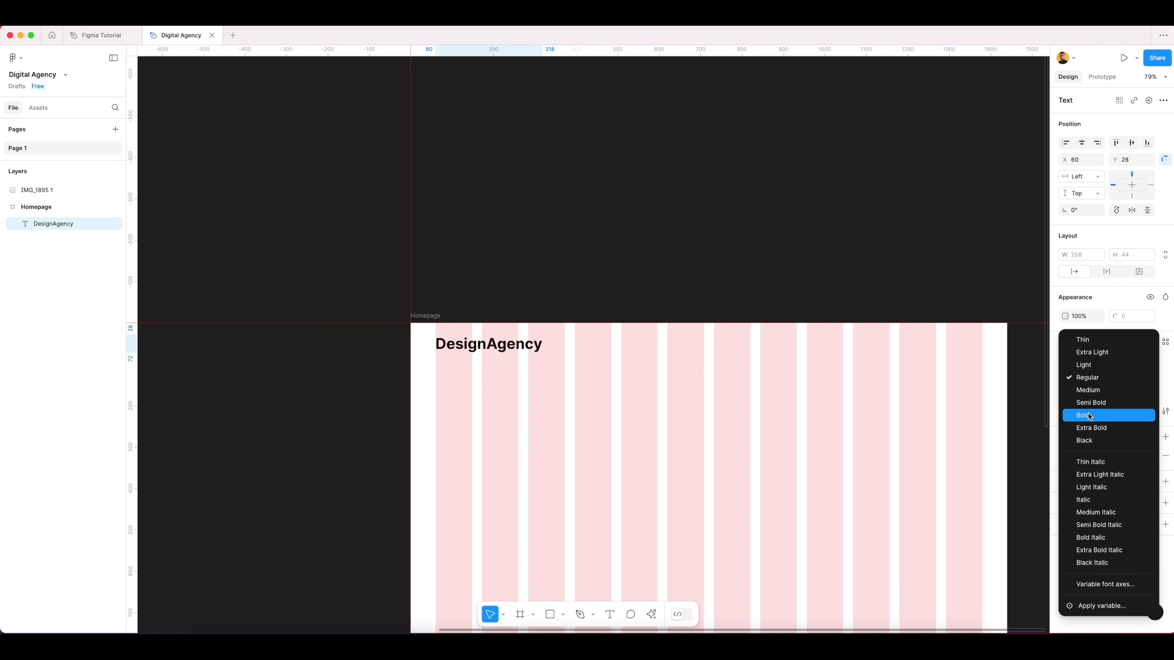
click(1090, 416)
click(1148, 377)
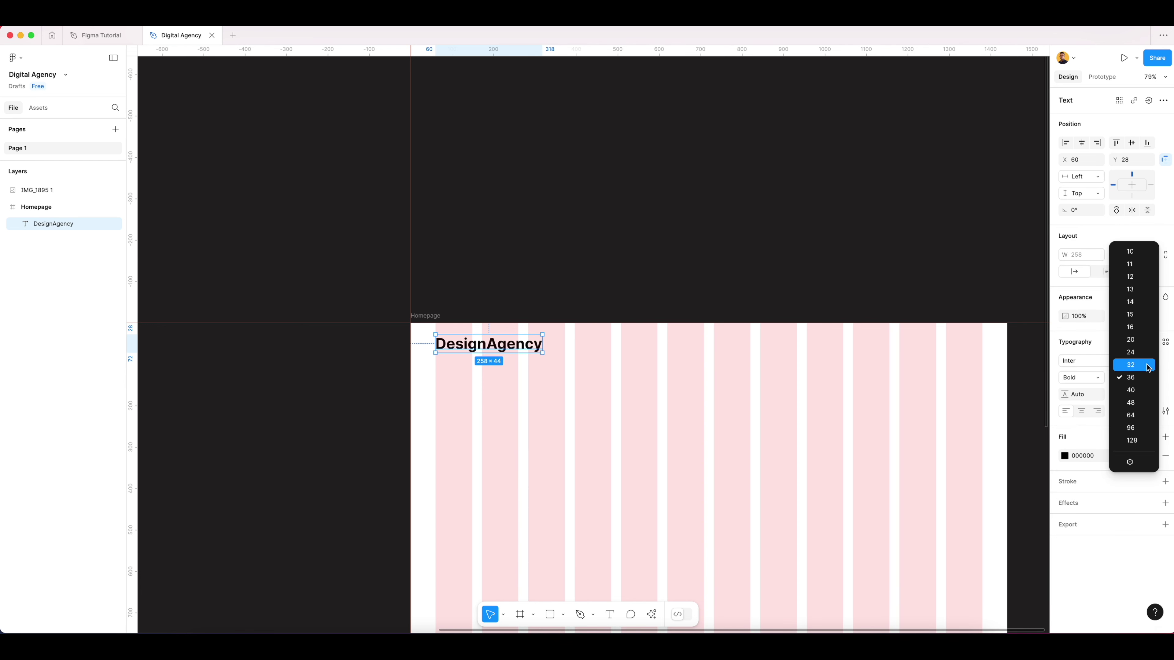
click(1129, 365)
click(670, 360)
Hide the layout grids and duplicate the DesignAgency text along the same row to about X 583, Y 28
scroll(669, 359, right, 5)
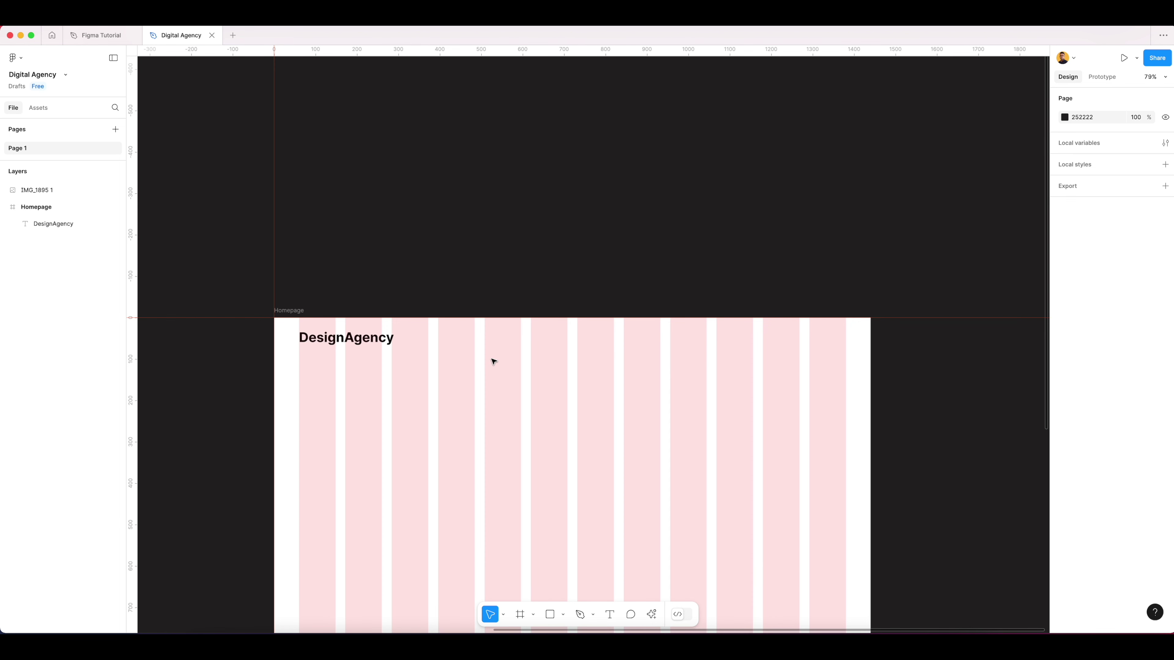
key(ctrl+g)
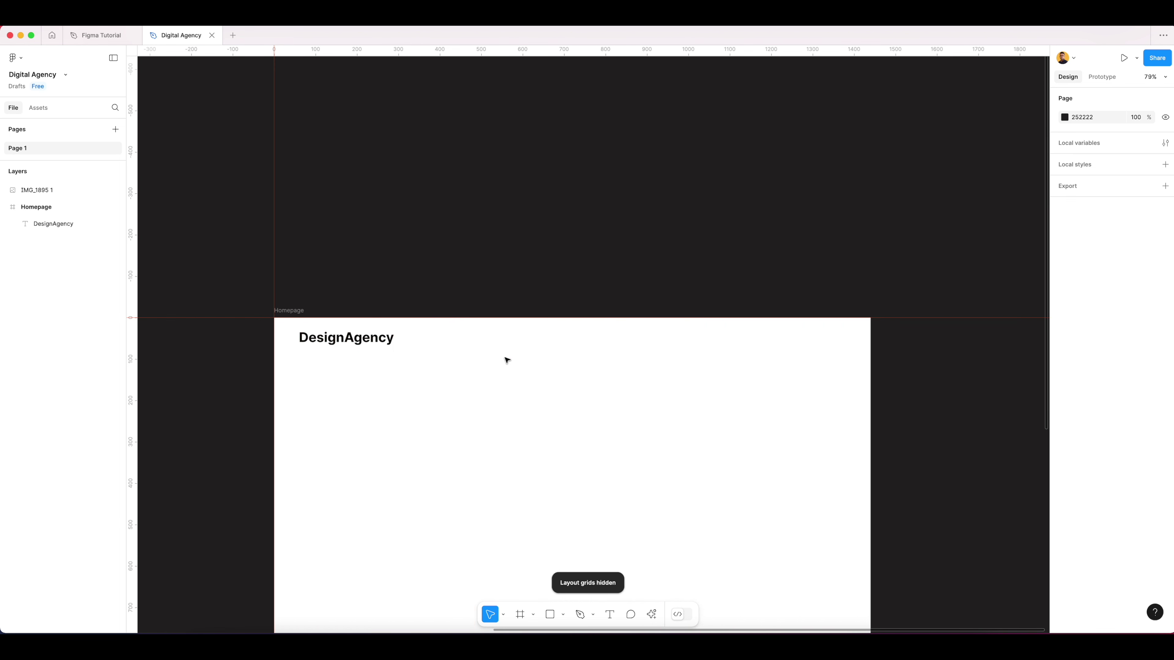
click(368, 342)
drag(372, 345, 563, 345)
scroll(578, 356, up, 3)
double_click(632, 337)
click(665, 379)
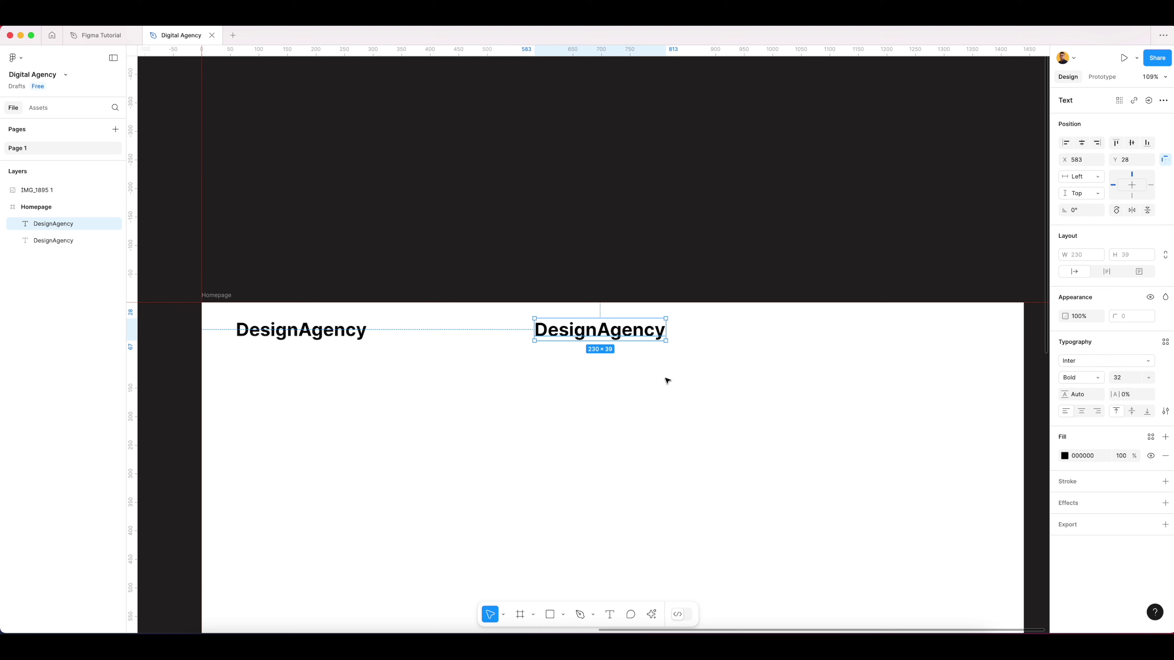
Change the copied text to Home, and duplicate it to about X 720, Y 28 with the text Service
double_click(647, 336)
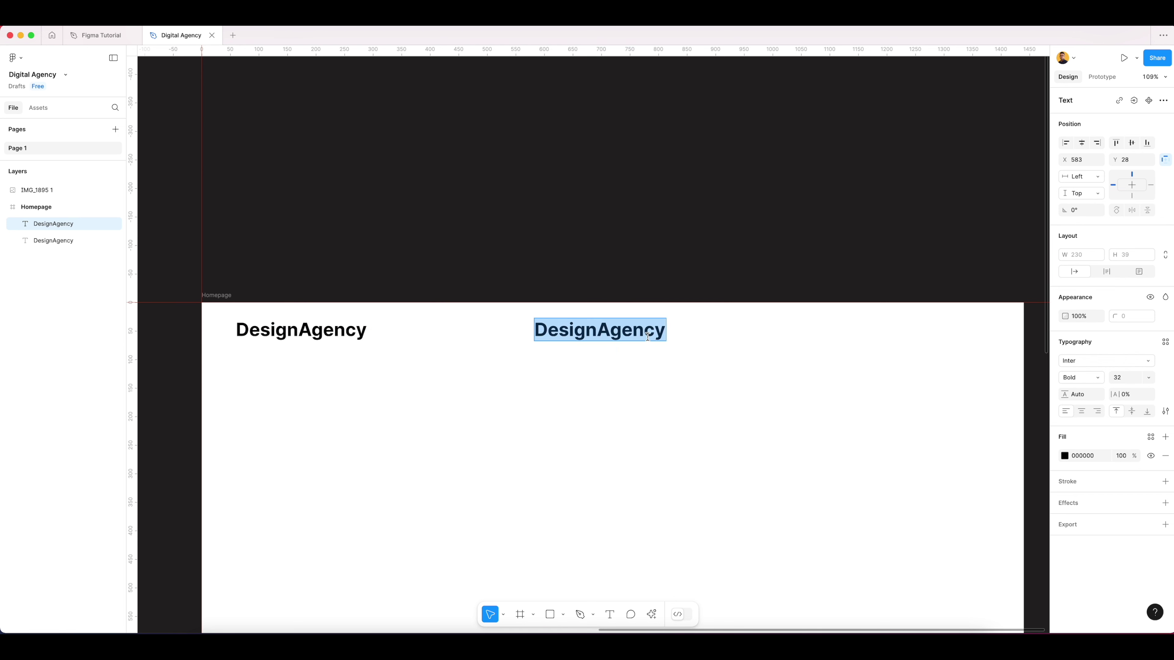
text(Home)
key(Escape)
drag(574, 331, 653, 331)
double_click(646, 332)
text(Service)
key(Escape)
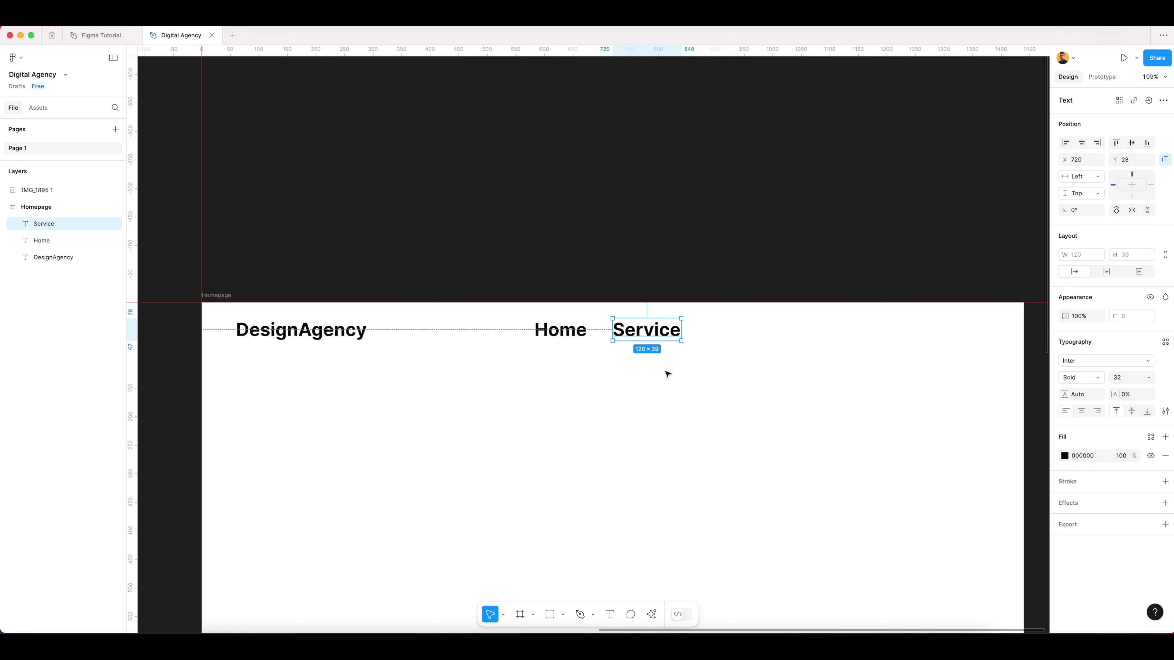
Continue the navigation row with duplicated labels reading About us at about X 880 and Blog at about X 1067
drag(652, 336, 743, 336)
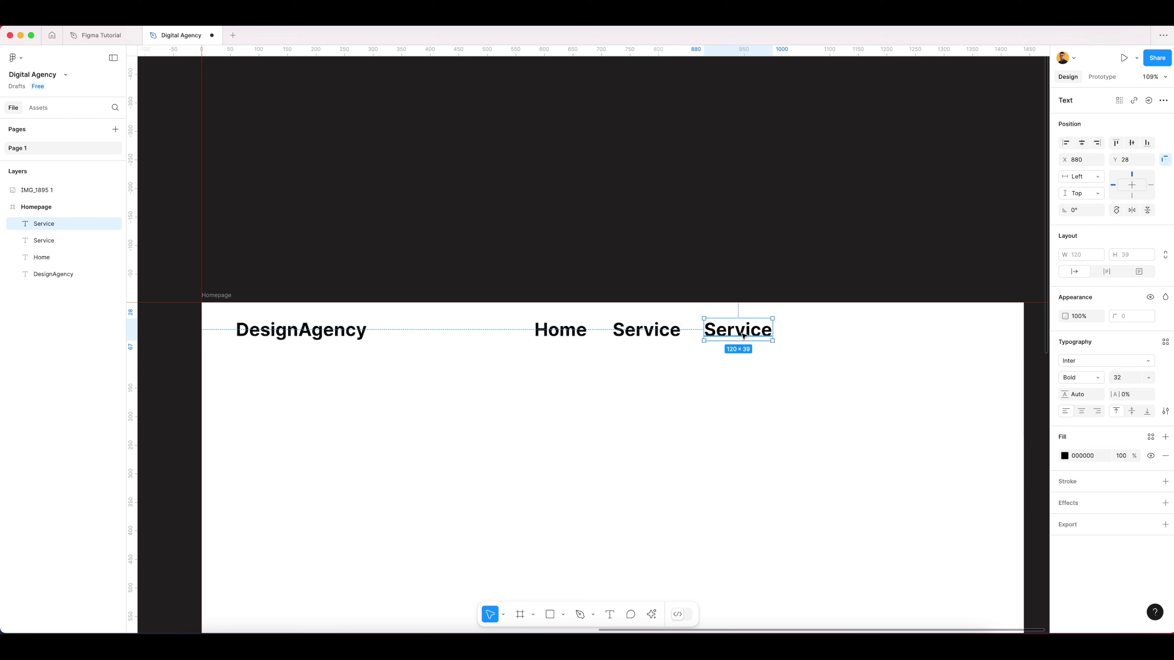
double_click(743, 333)
text(About us)
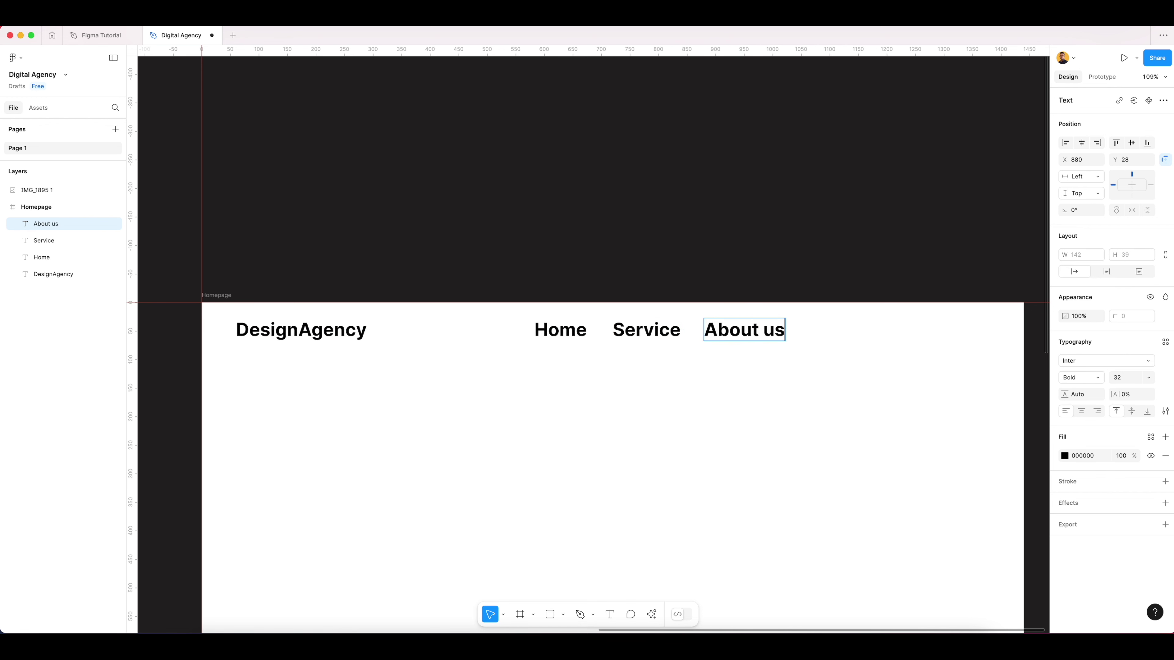
key(Escape)
drag(752, 339, 857, 338)
double_click(856, 336)
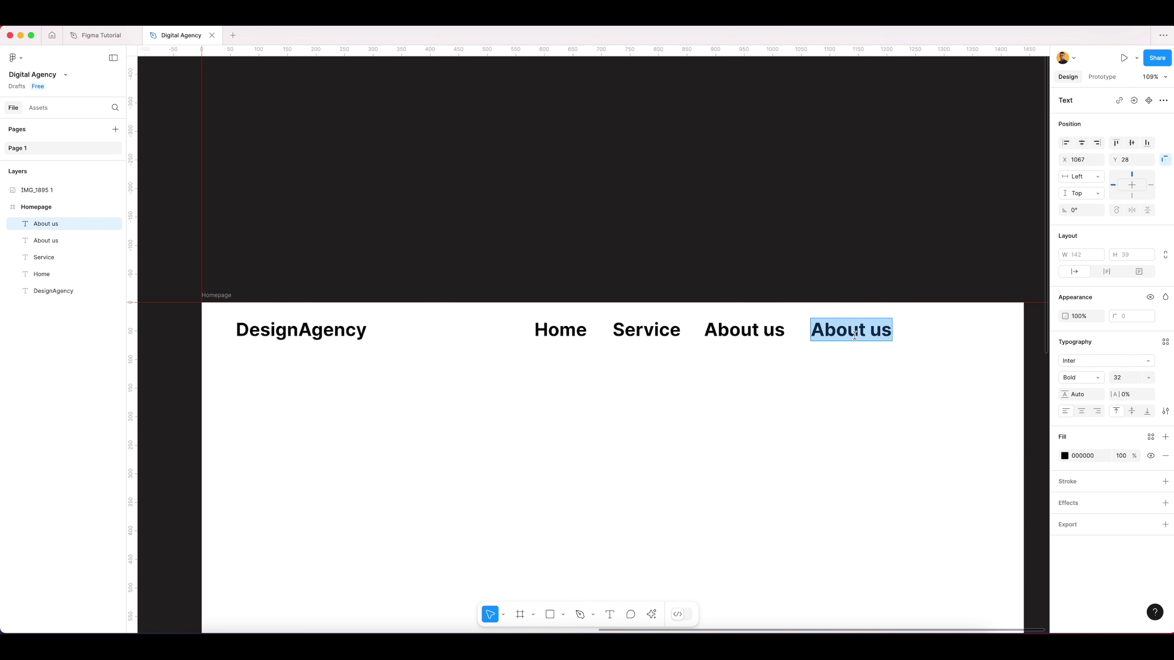
text(Blog)
key(Escape)
Duplicate the Blog label to X 1177, Y 28 and change the copy's text to Contact us
drag(890, 333, 906, 333)
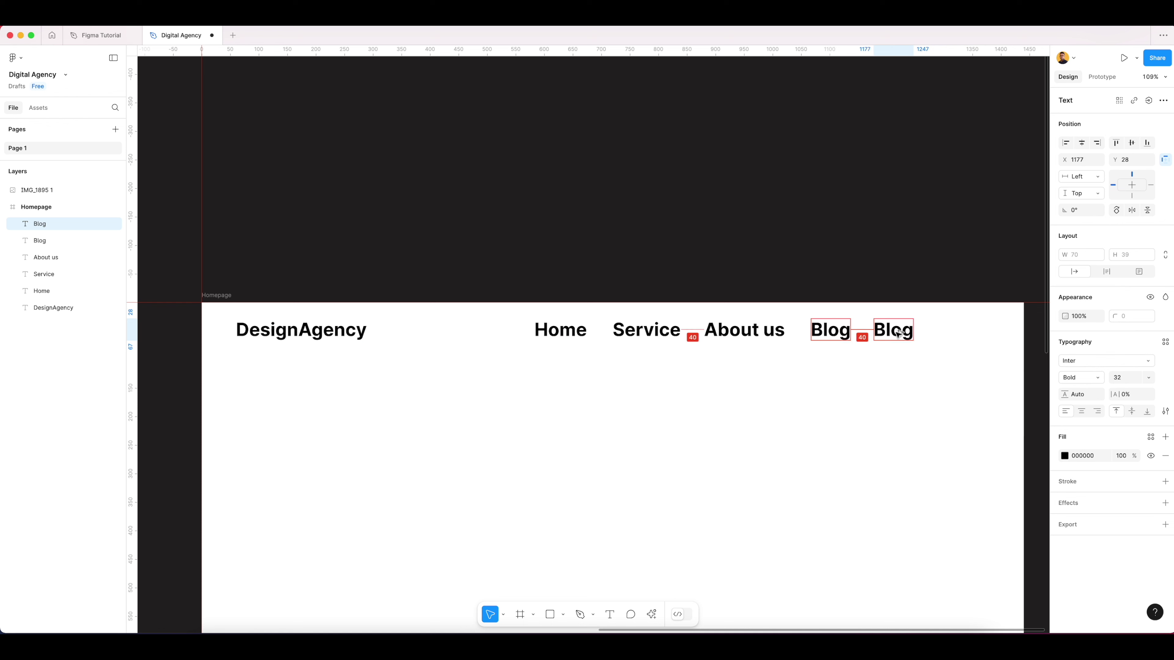
double_click(896, 331)
text(Contact)
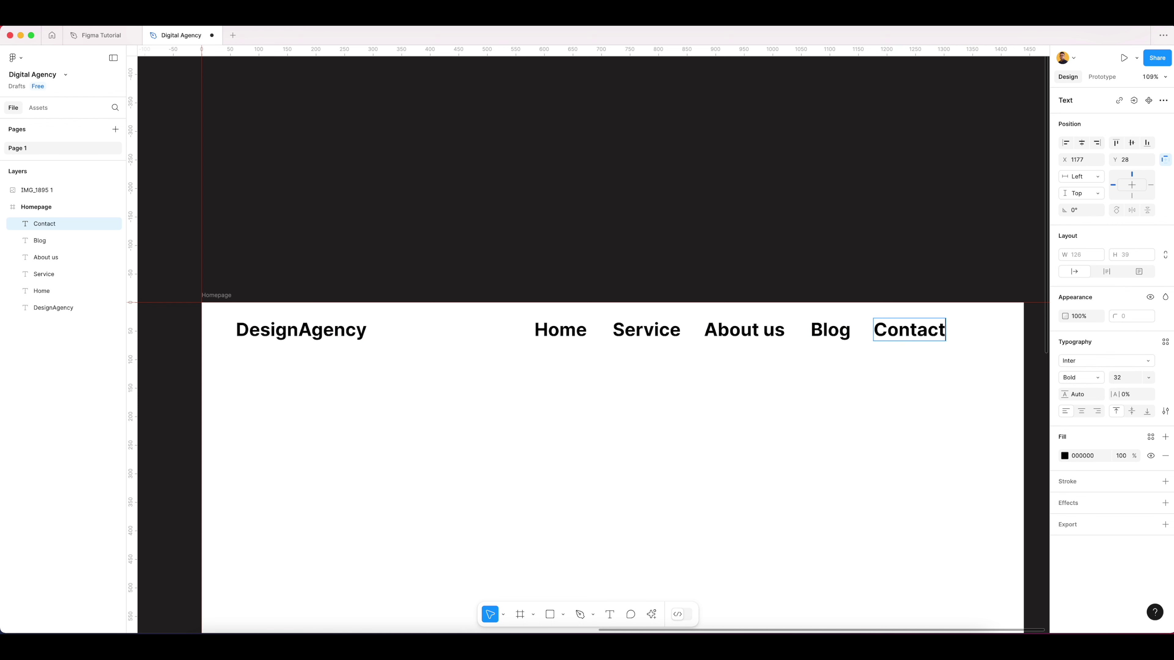
text( us)
key(Escape)
key(Escape)
Set the five navigation labels, Home through Contact us, to font size 16 and Medium weight
click(558, 337)
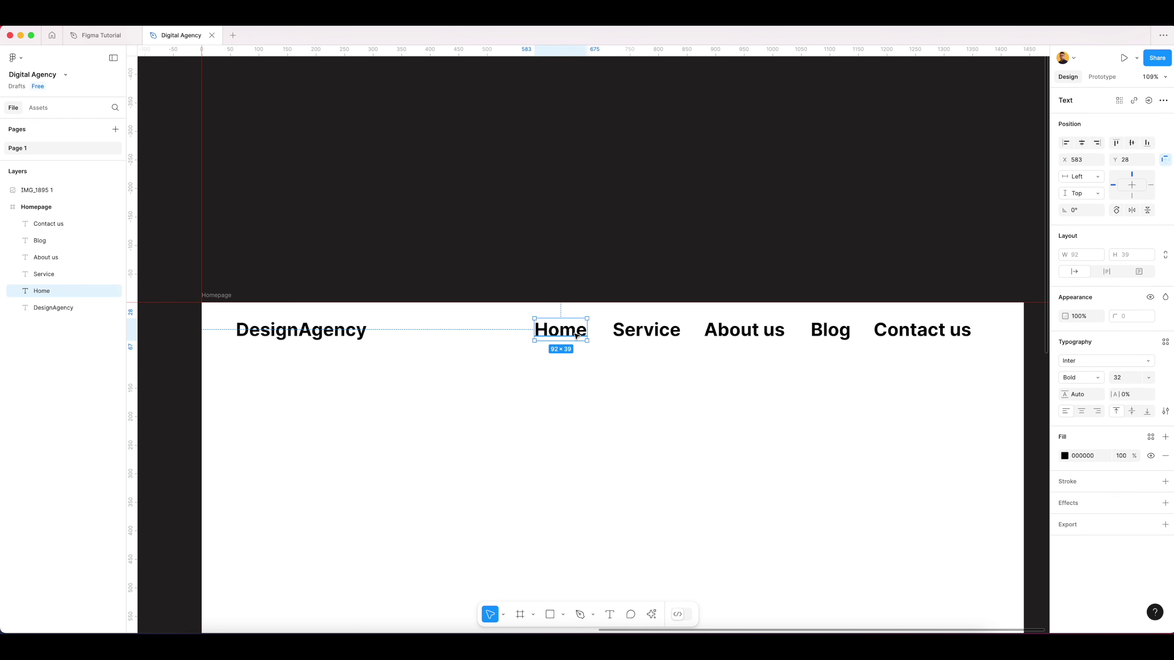
shift+click(632, 338)
shift+click(769, 334)
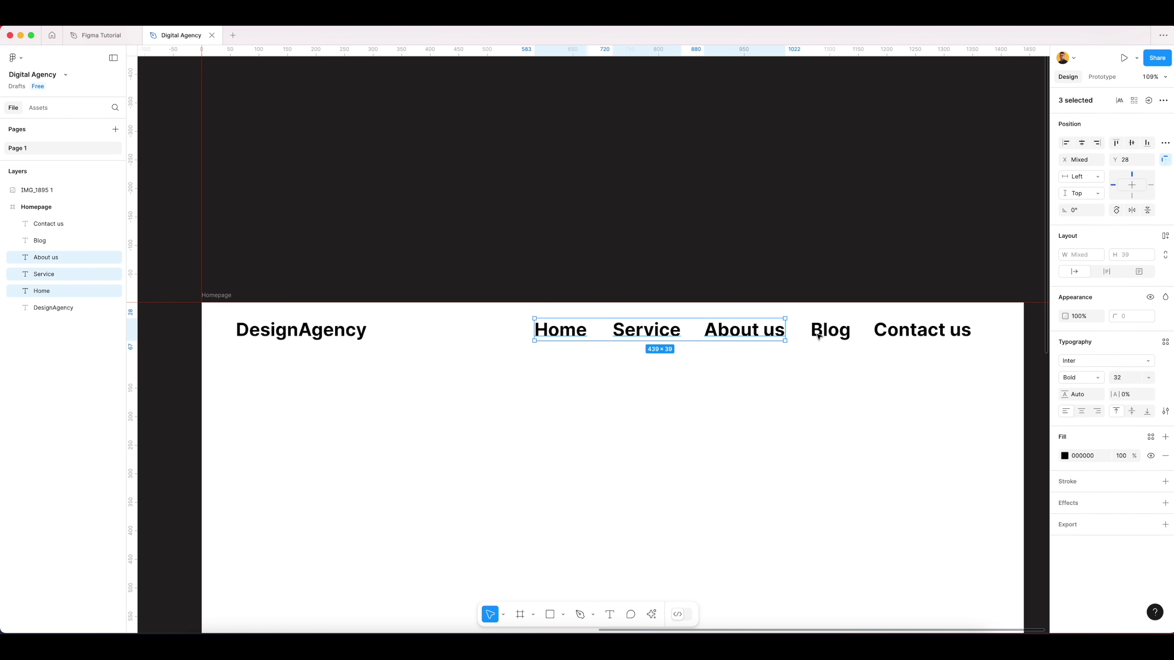
shift+click(837, 334)
shift+click(912, 332)
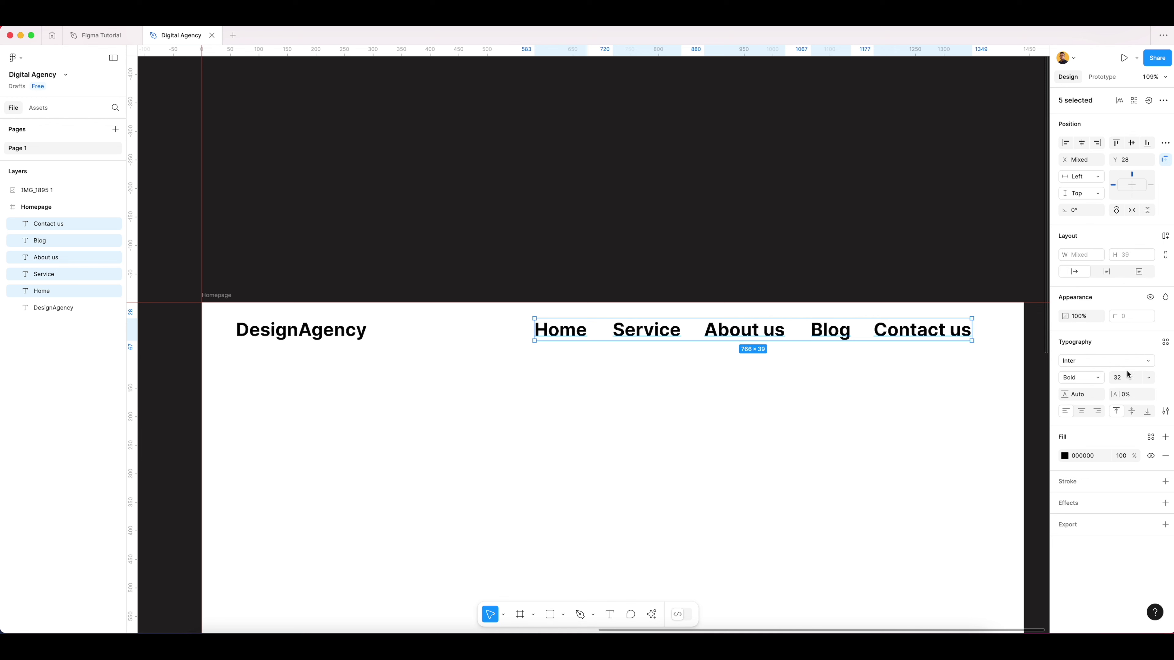
click(1148, 377)
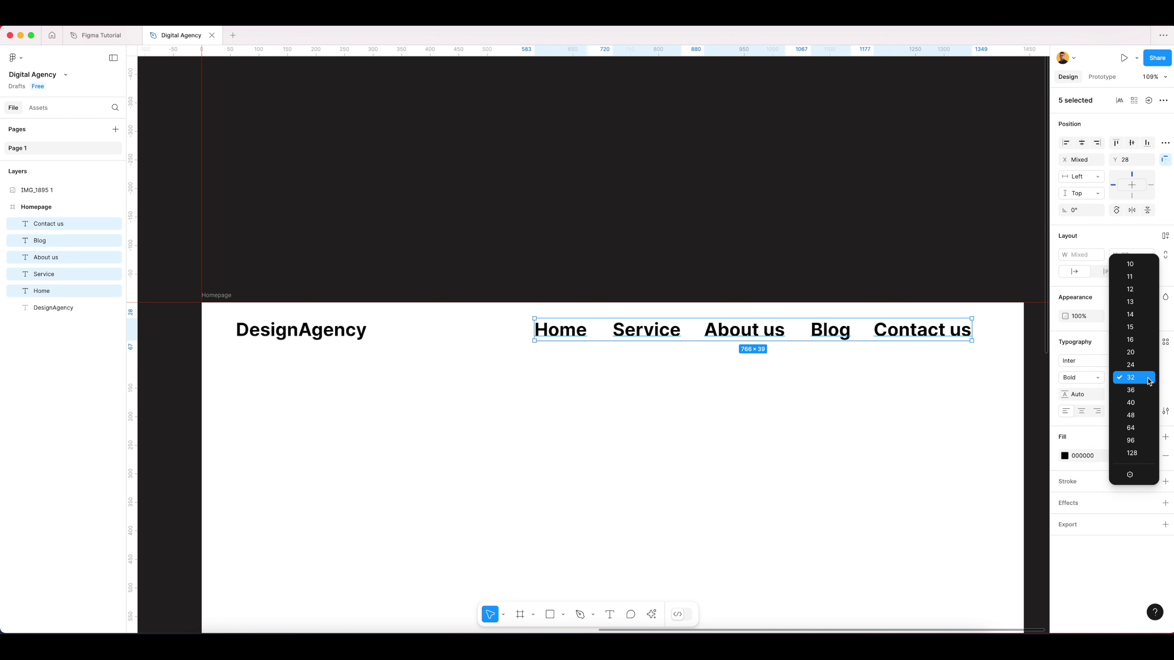
click(1133, 341)
click(1097, 379)
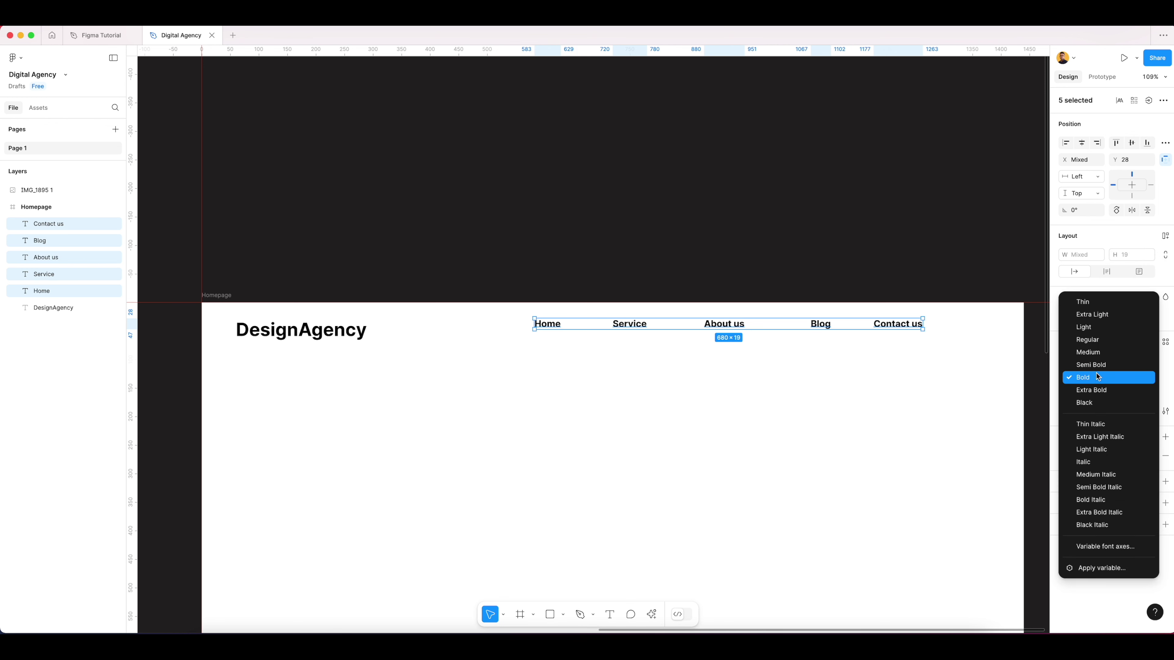
click(1088, 352)
click(712, 372)
scroll(581, 346, up, 5)
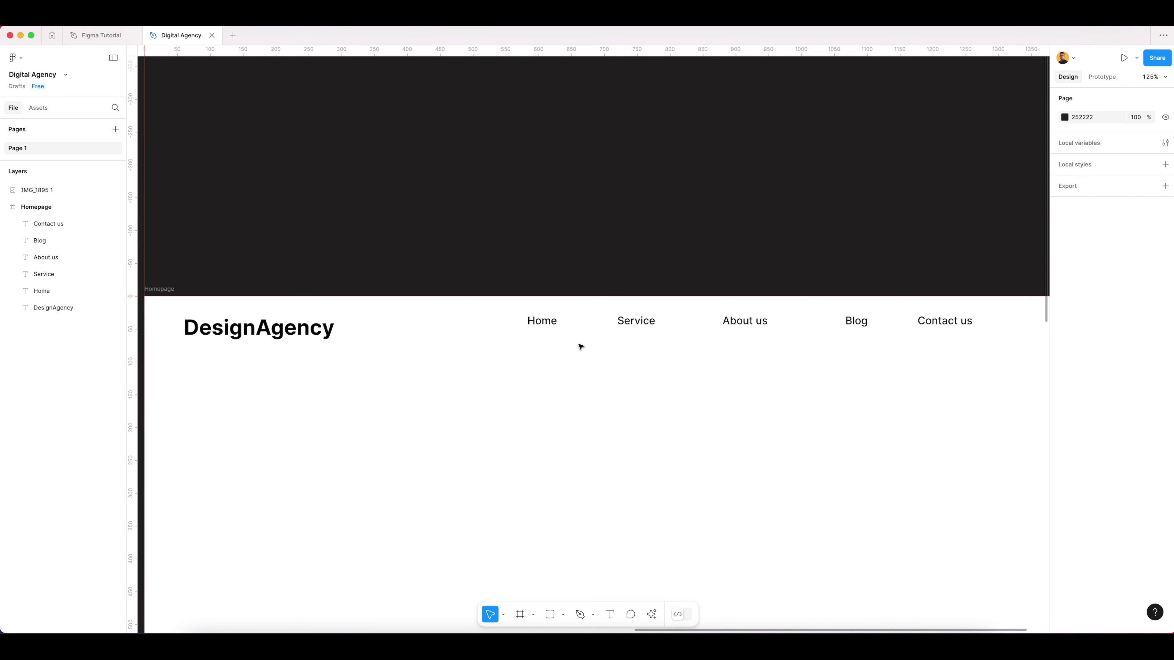
Wrap the Home label and the Service label each in its own auto layout frame
click(499, 324)
scroll(673, 406, down, 3)
scroll(604, 392, up, 1)
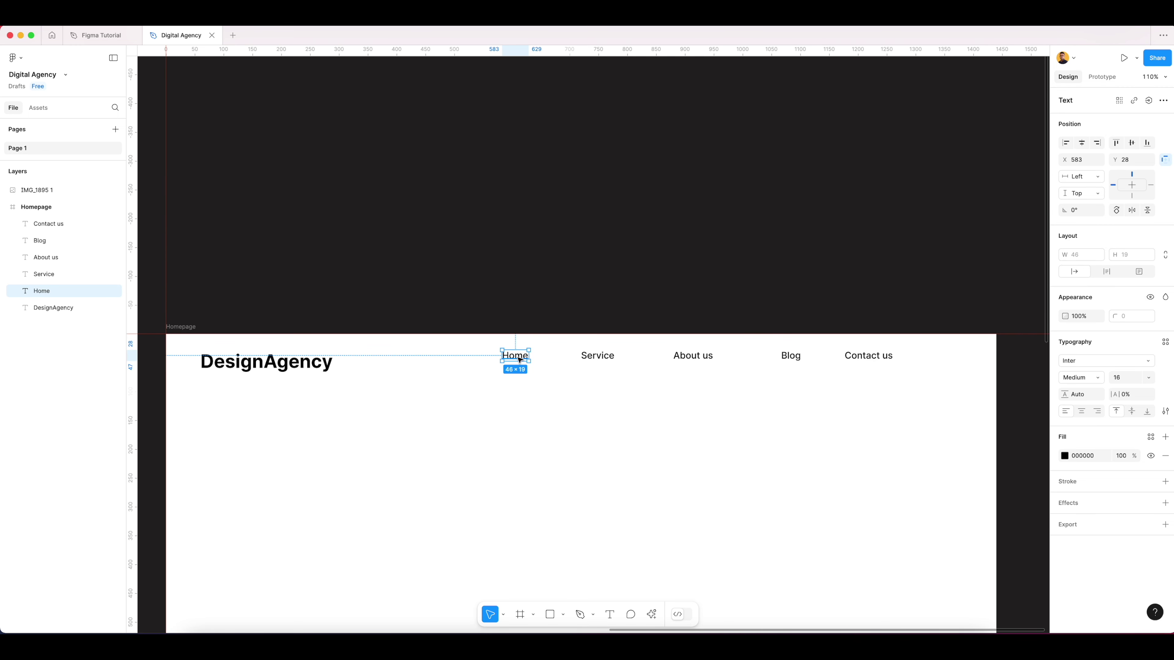
right_click(519, 360)
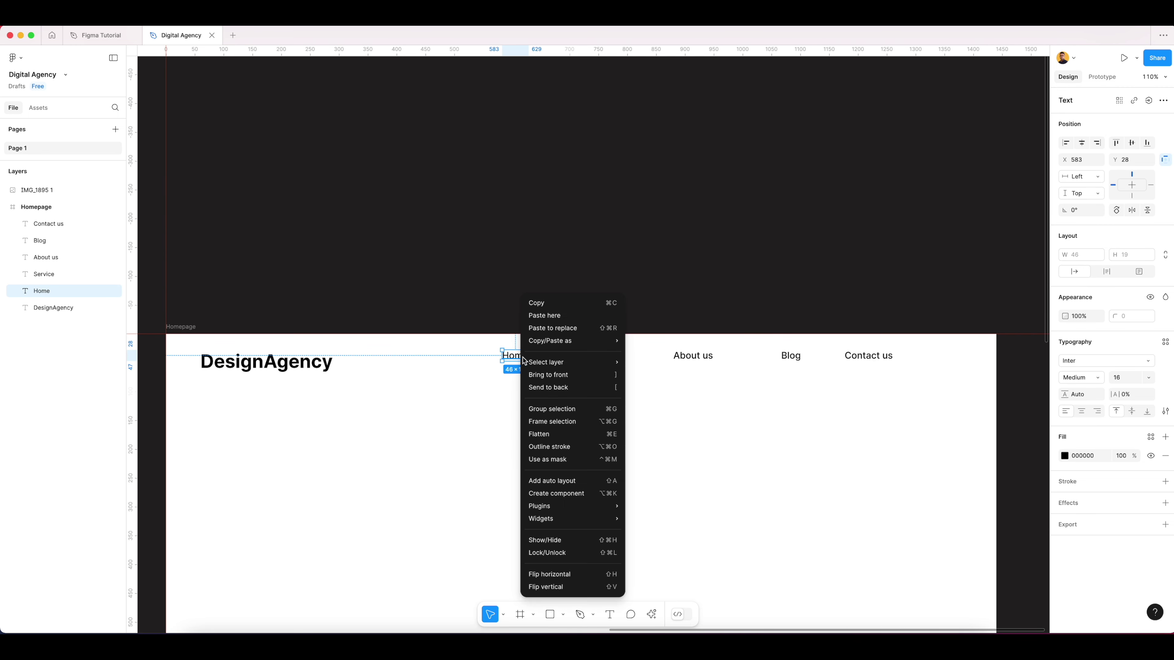
click(541, 483)
click(590, 359)
right_click(593, 360)
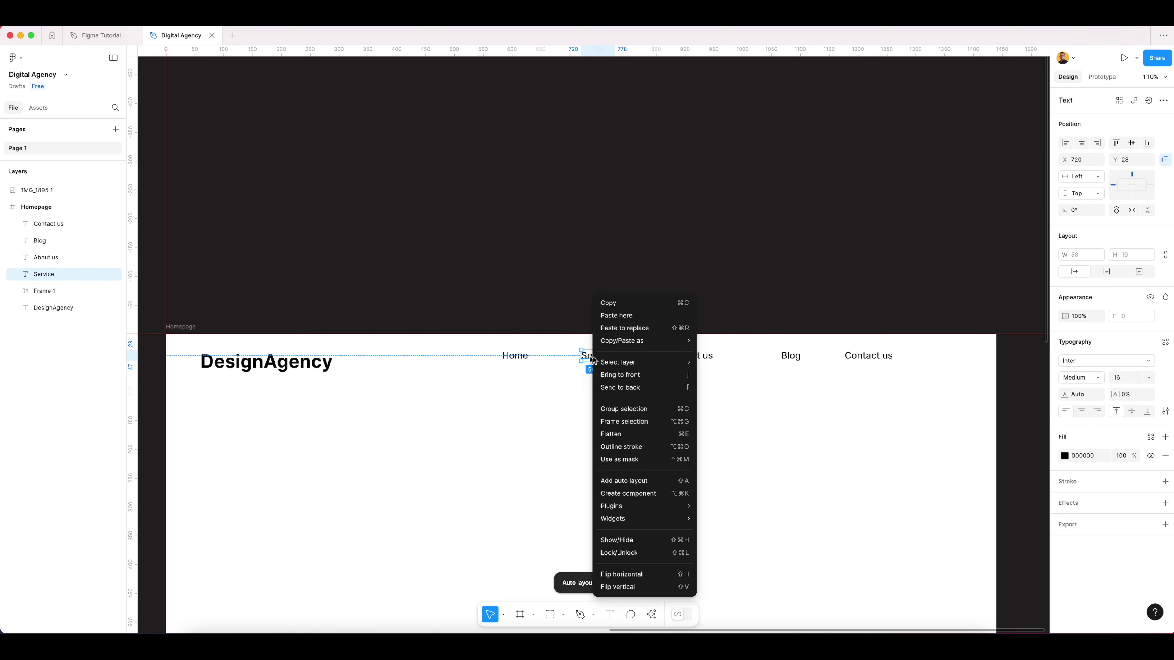
click(615, 481)
Wrap the About us, Blog and Contact us labels each in its own auto layout frame
click(695, 356)
right_click(699, 360)
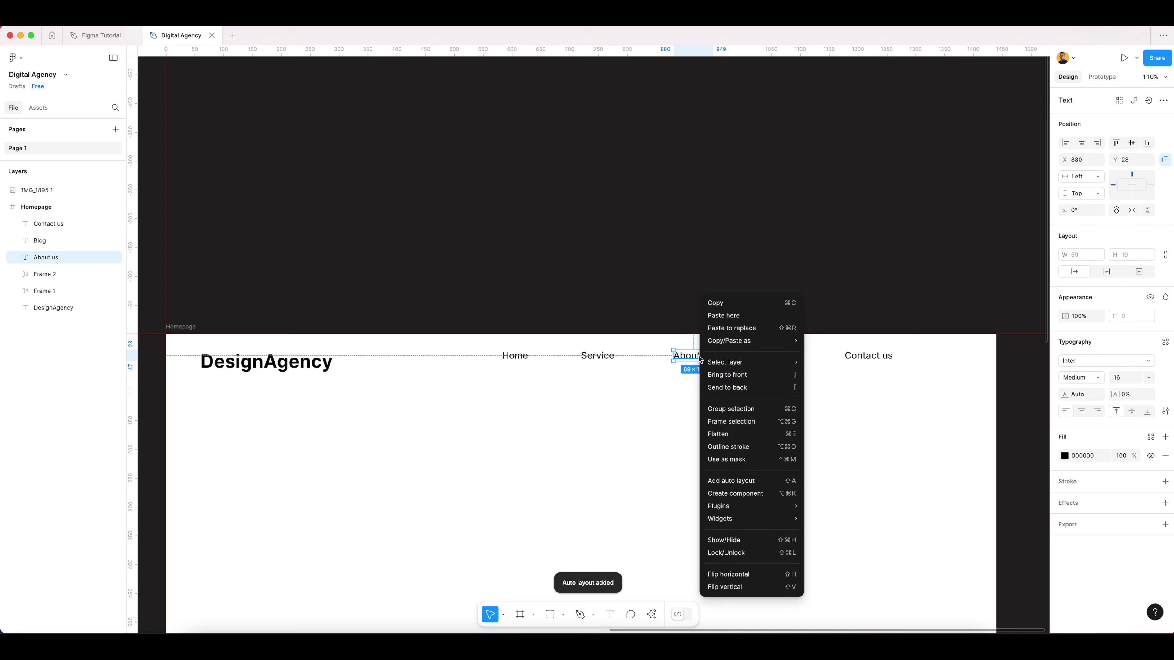
click(731, 481)
click(792, 358)
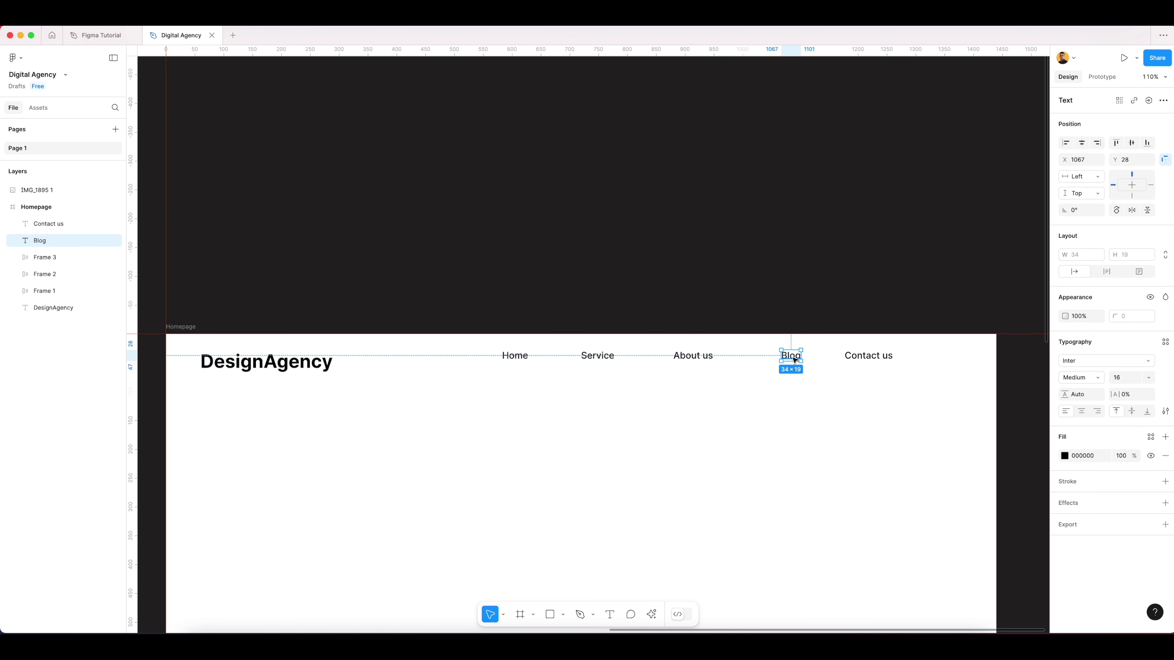
right_click(794, 360)
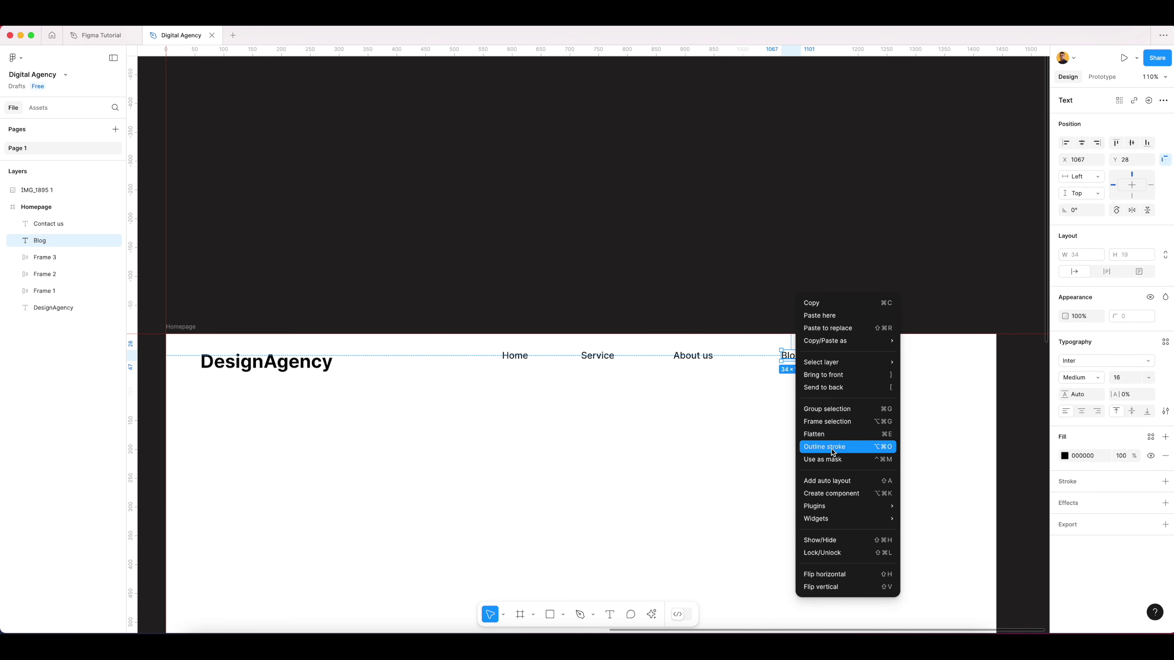
click(827, 480)
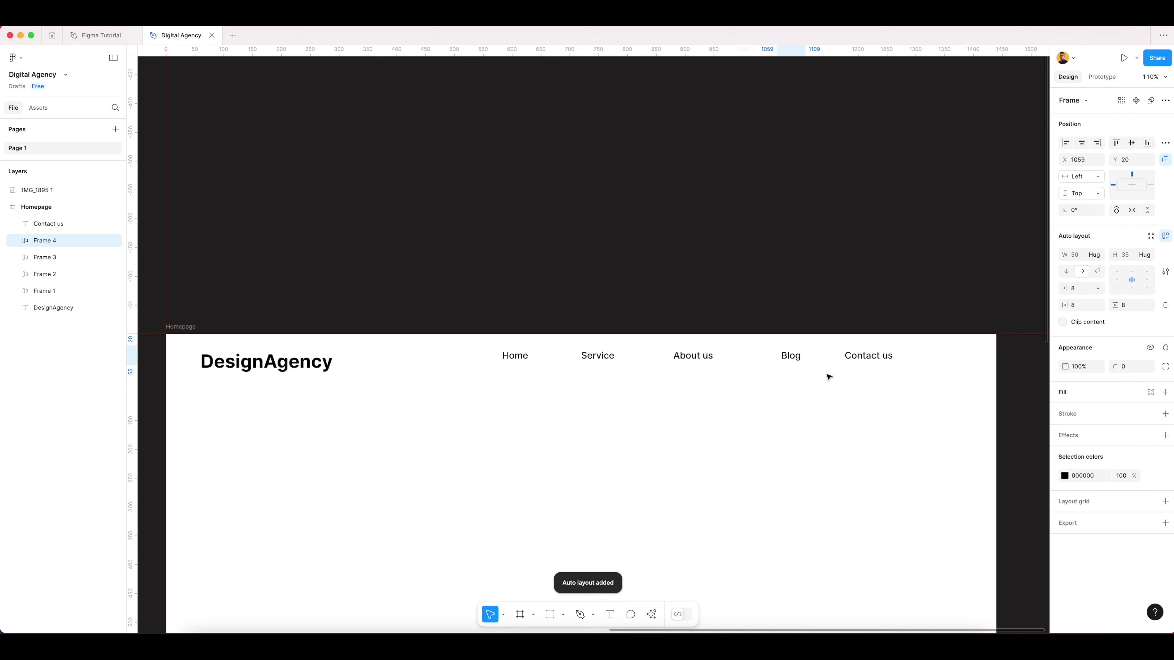
click(860, 357)
right_click(862, 359)
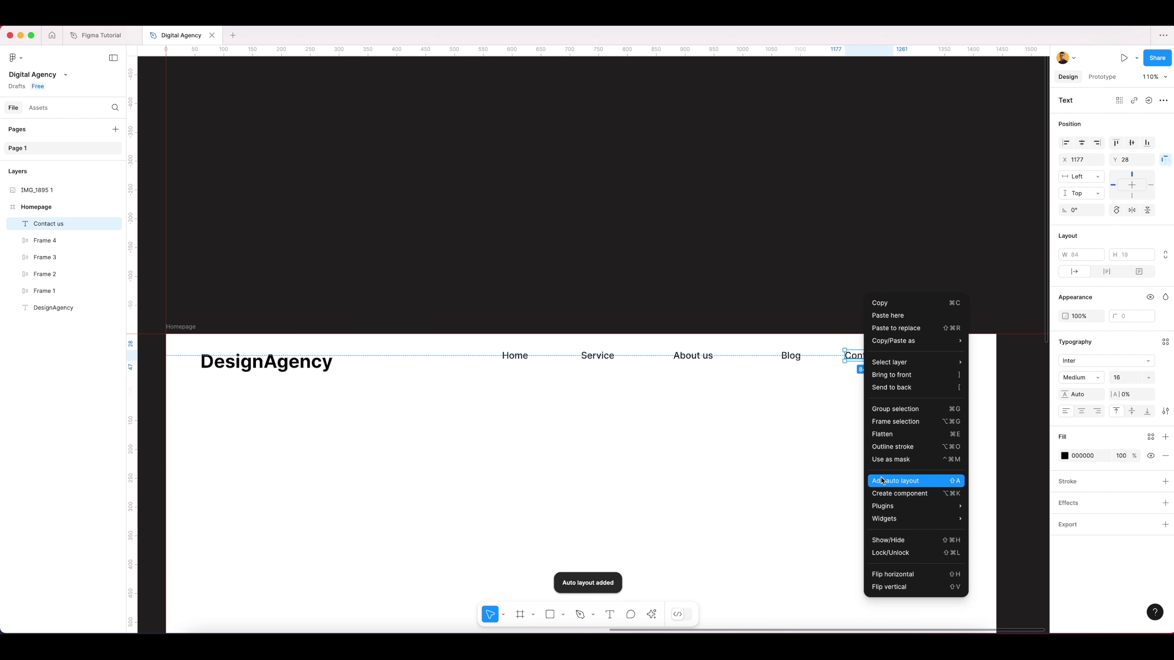
key(shift+a)
Combine the five label frames into one horizontal auto layout frame and move it to about X 573, Y 32
drag(857, 393, 513, 350)
right_click(642, 365)
click(600, 400)
right_click(640, 361)
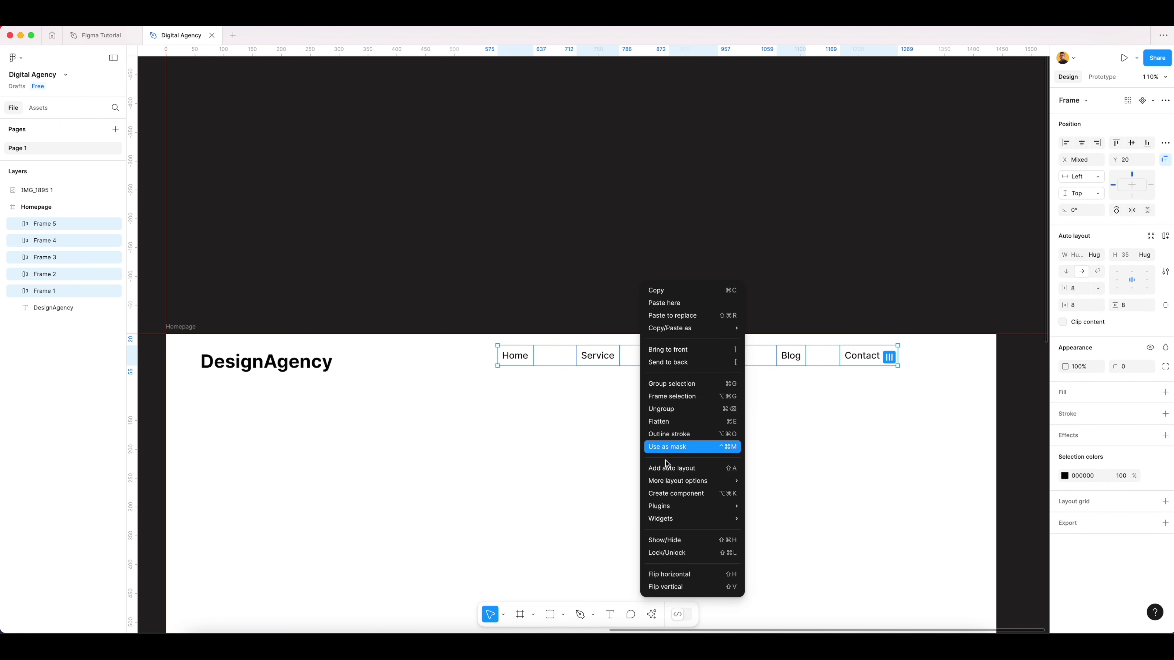
click(666, 470)
drag(623, 364, 621, 373)
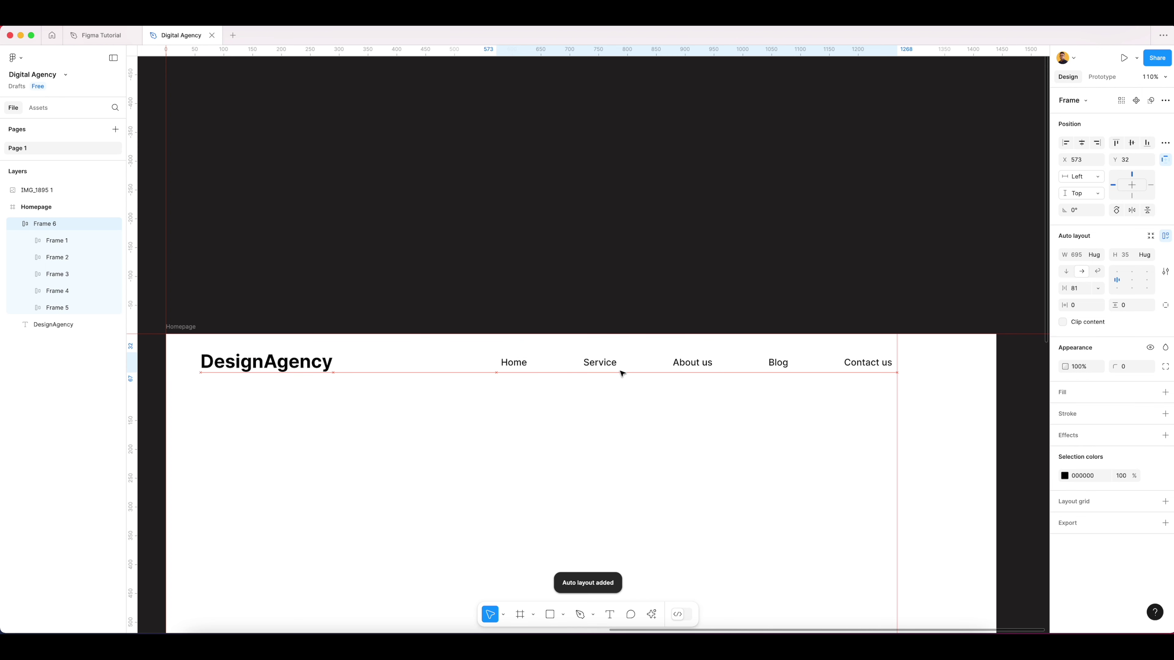
Show the layout grids and set the gap between the navigation items to 24
key(shift+g)
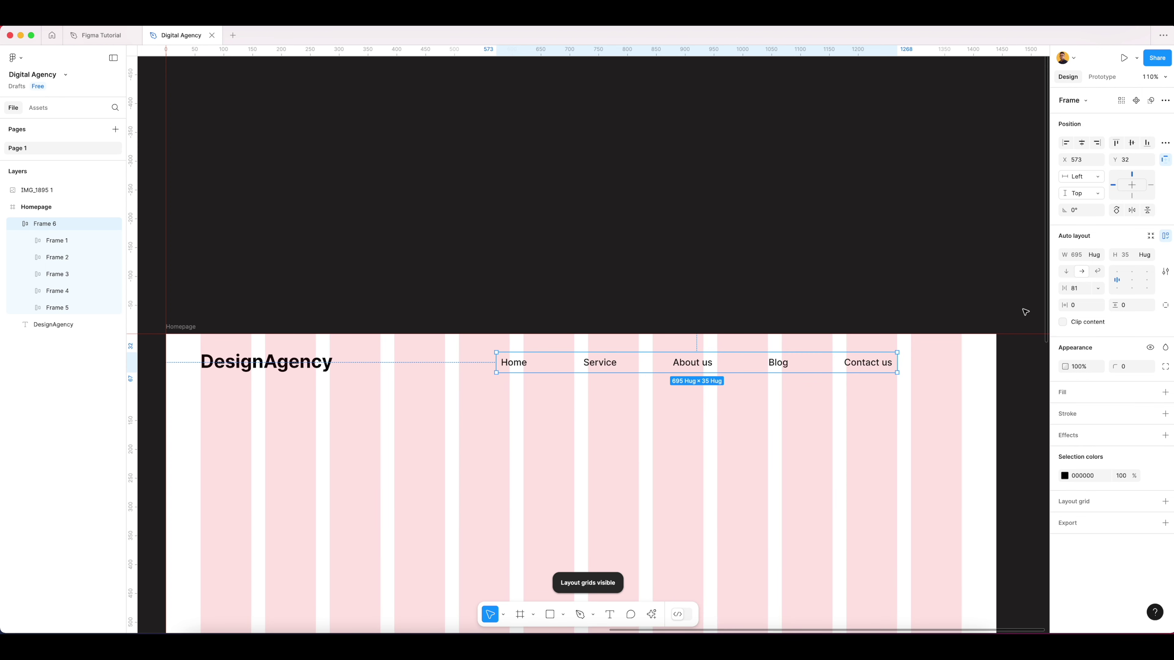
click(1077, 289)
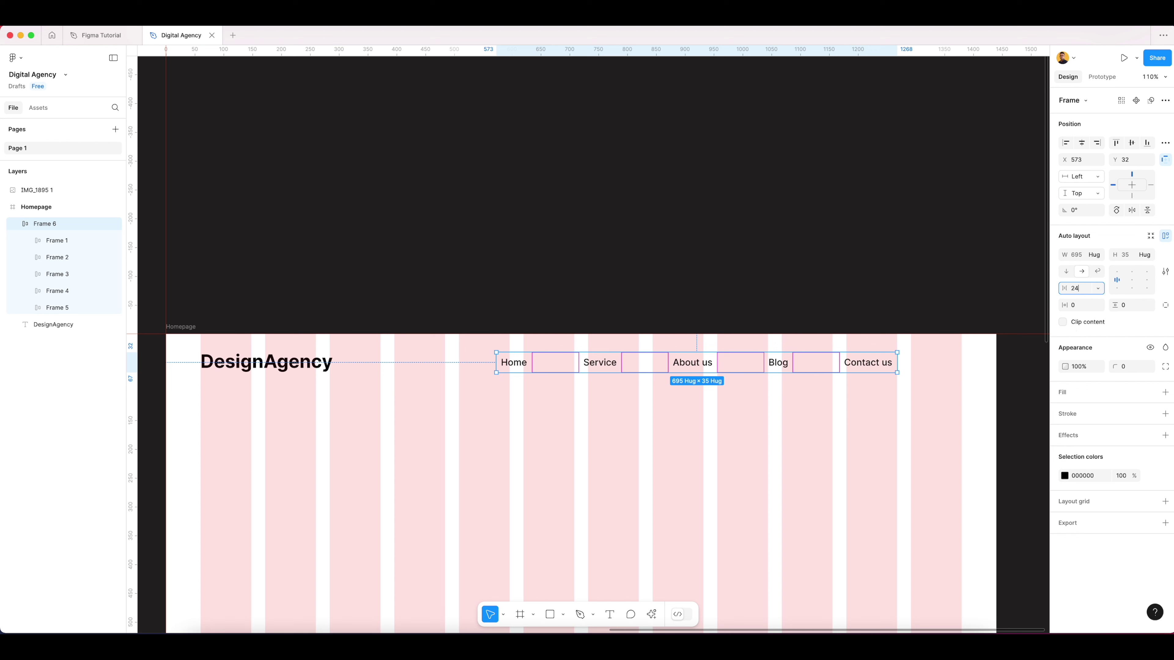
text(24)
key(Return)
click(762, 430)
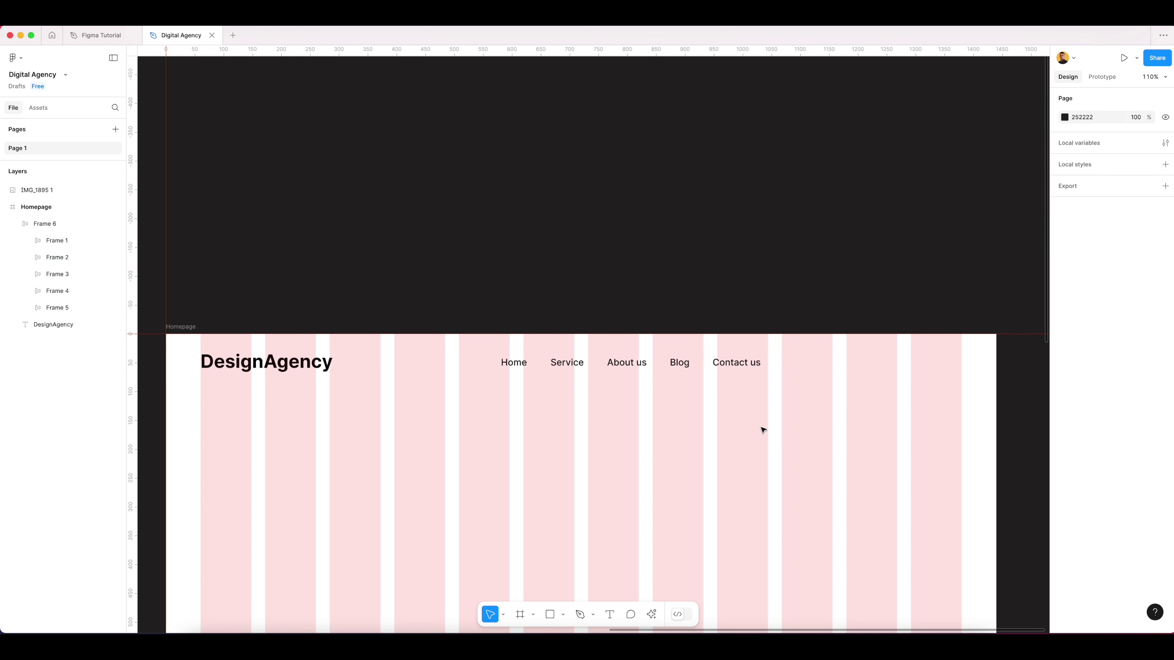
Move the navigation frame to X 913, Y 32 so it ends at the last grid column's right edge
key(ctrl+g)
click(740, 364)
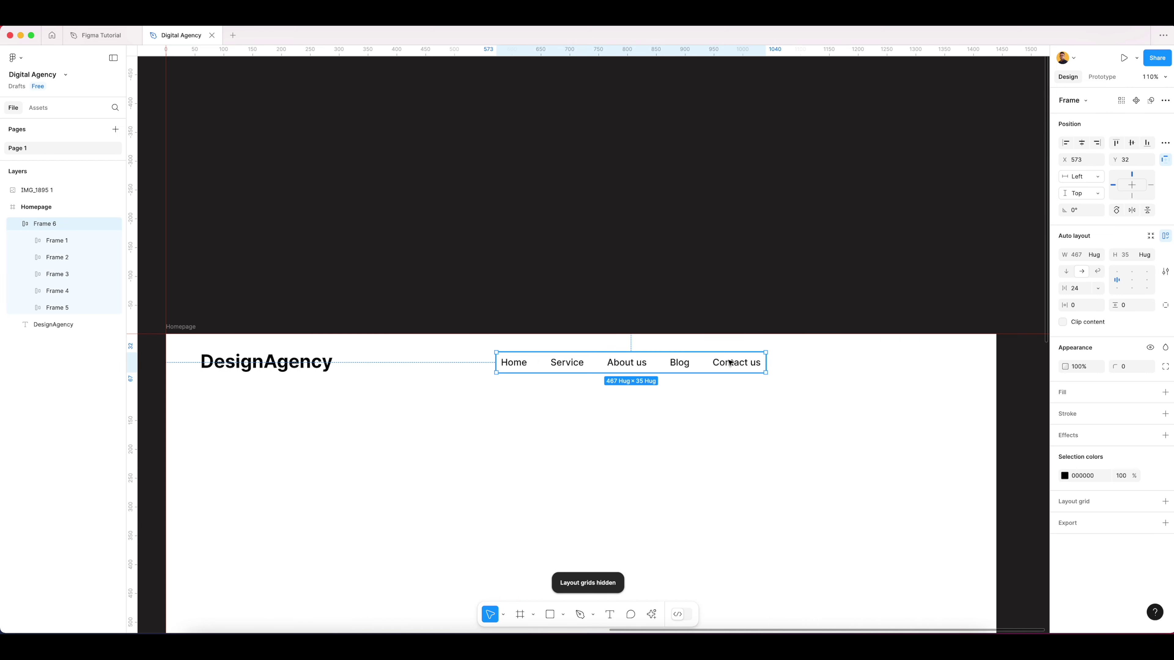
scroll(772, 391, down, 3)
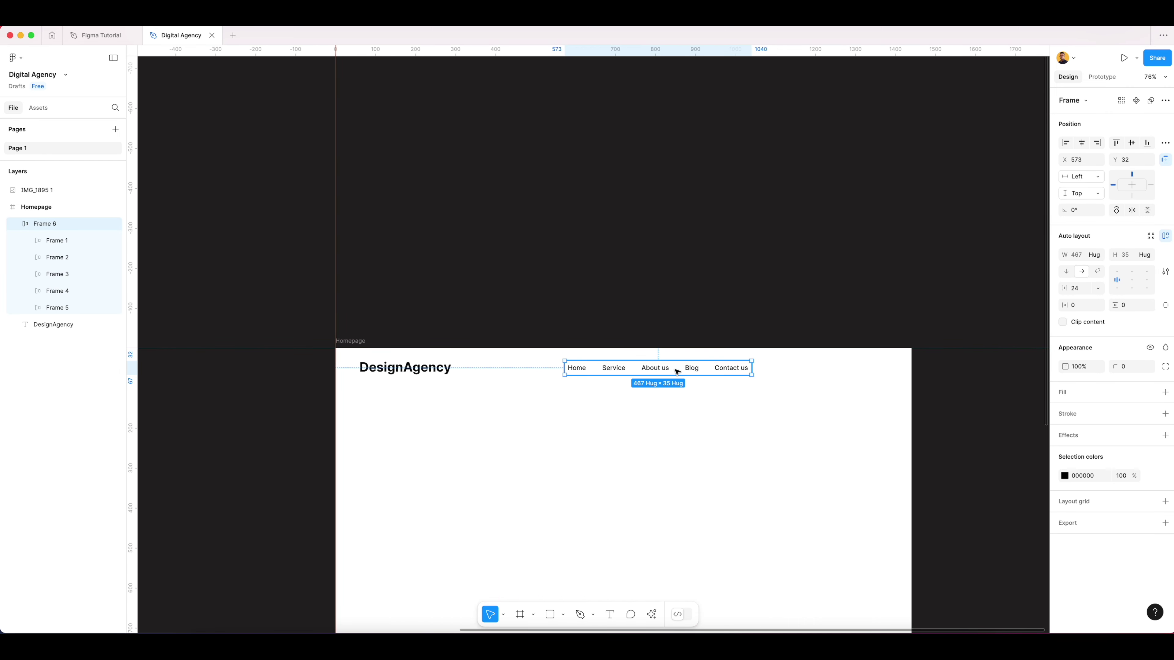
key(ctrl+g)
drag(698, 370, 834, 359)
Add auto layout to the DesignAgency text and rename the resulting frame logo
click(424, 372)
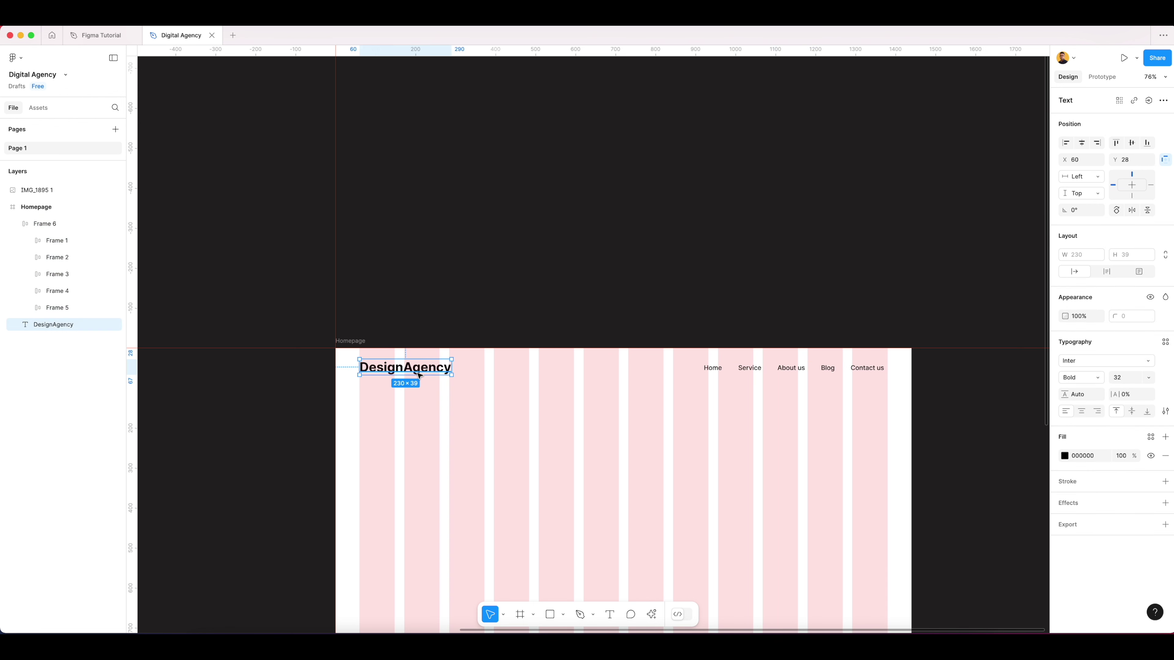
key(shift+a)
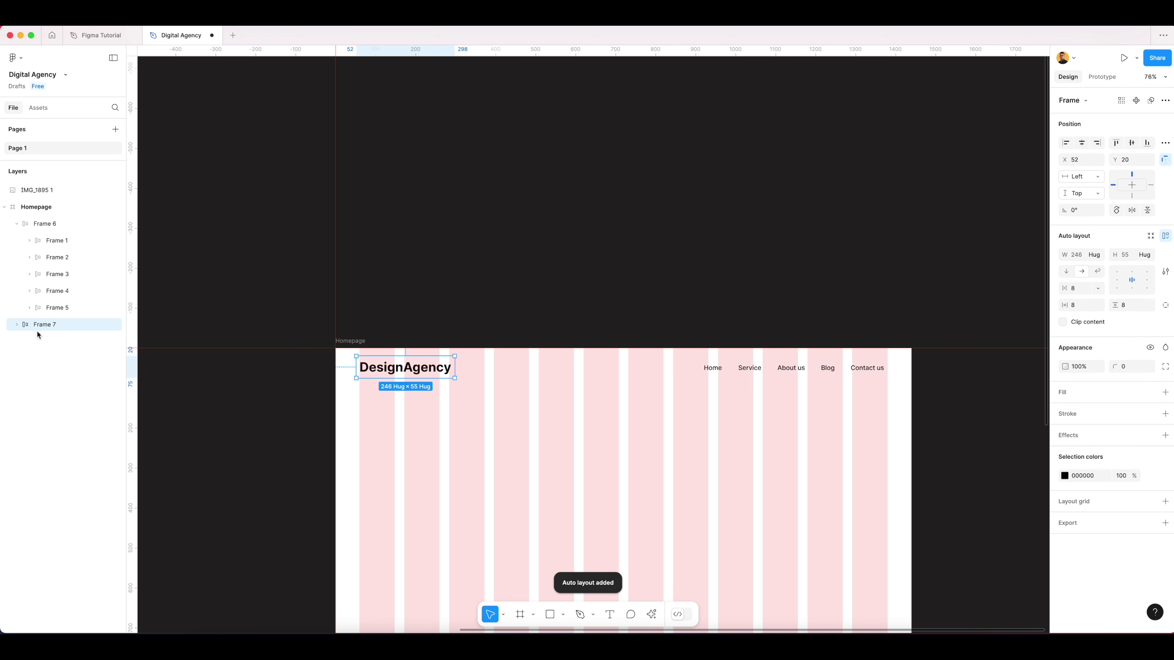
double_click(45, 323)
text(logo)
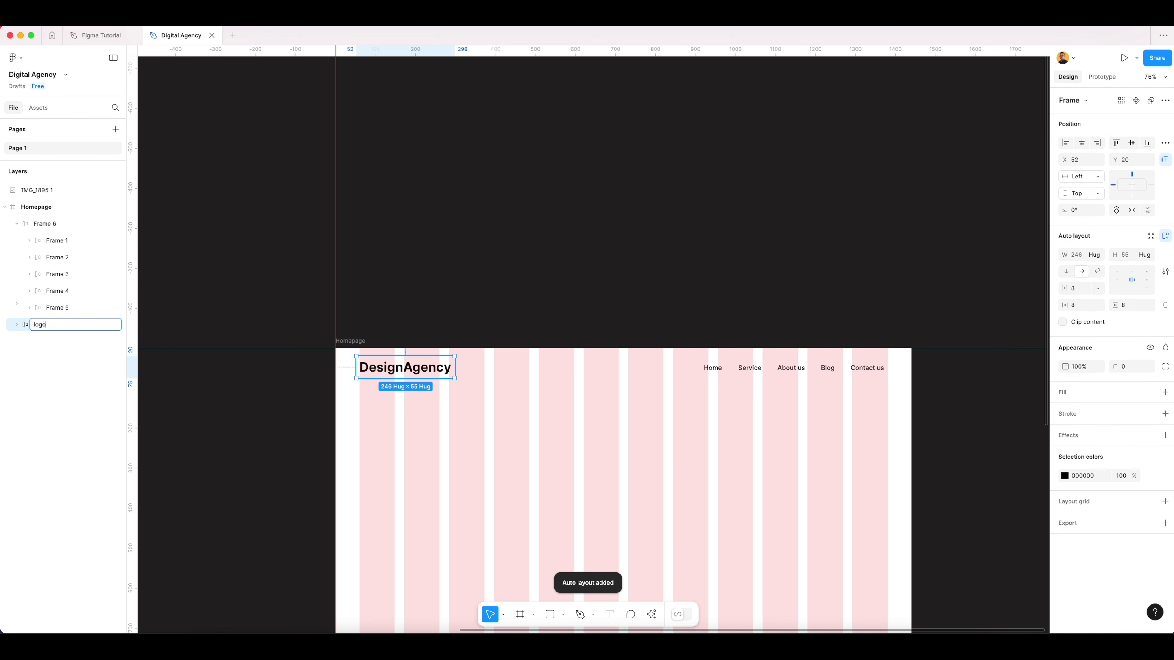
key(Return)
Rename the navigation frame nav and each of its five child frames navitem
double_click(52, 225)
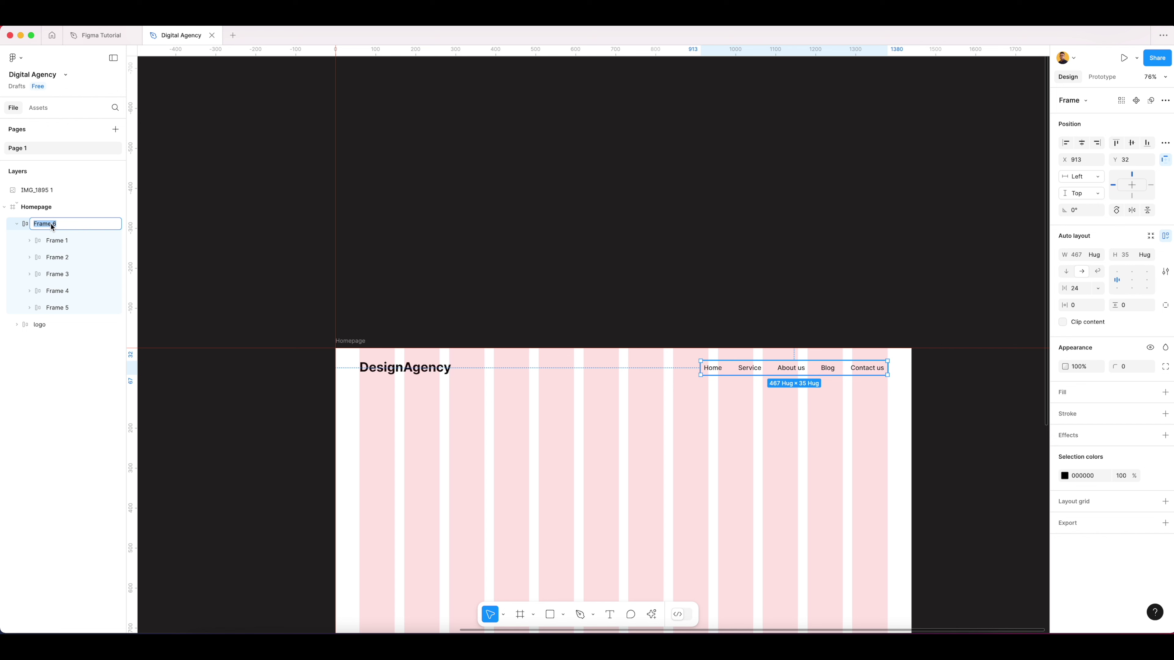
key(Return)
double_click(54, 240)
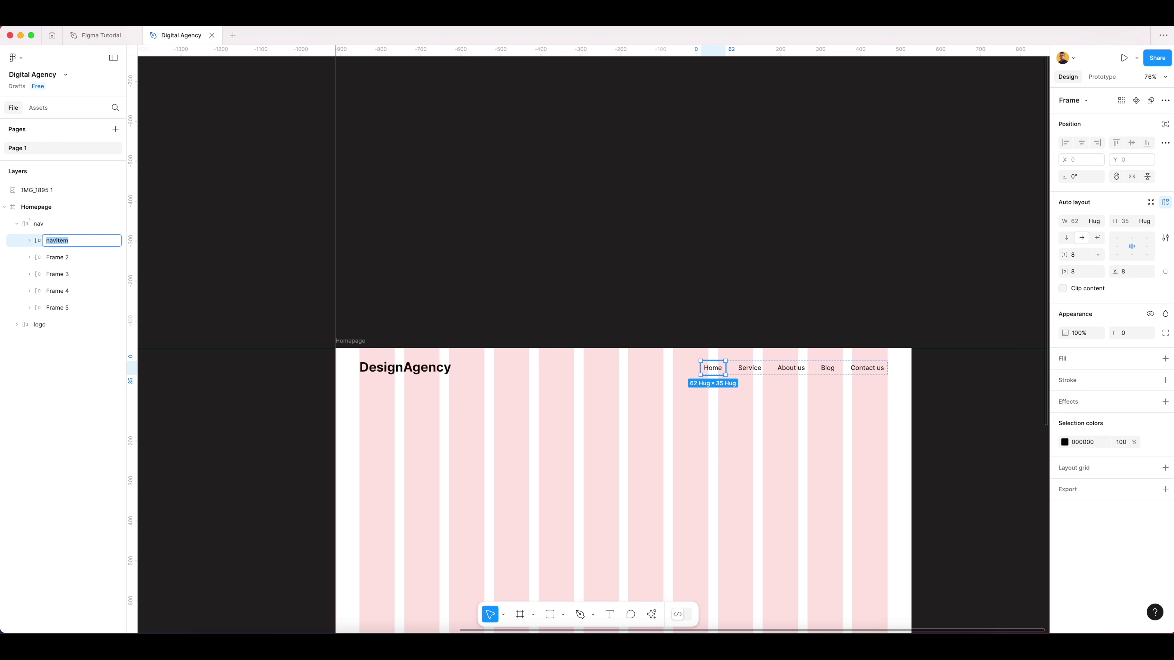
double_click(55, 257)
text(navitem)
double_click(64, 278)
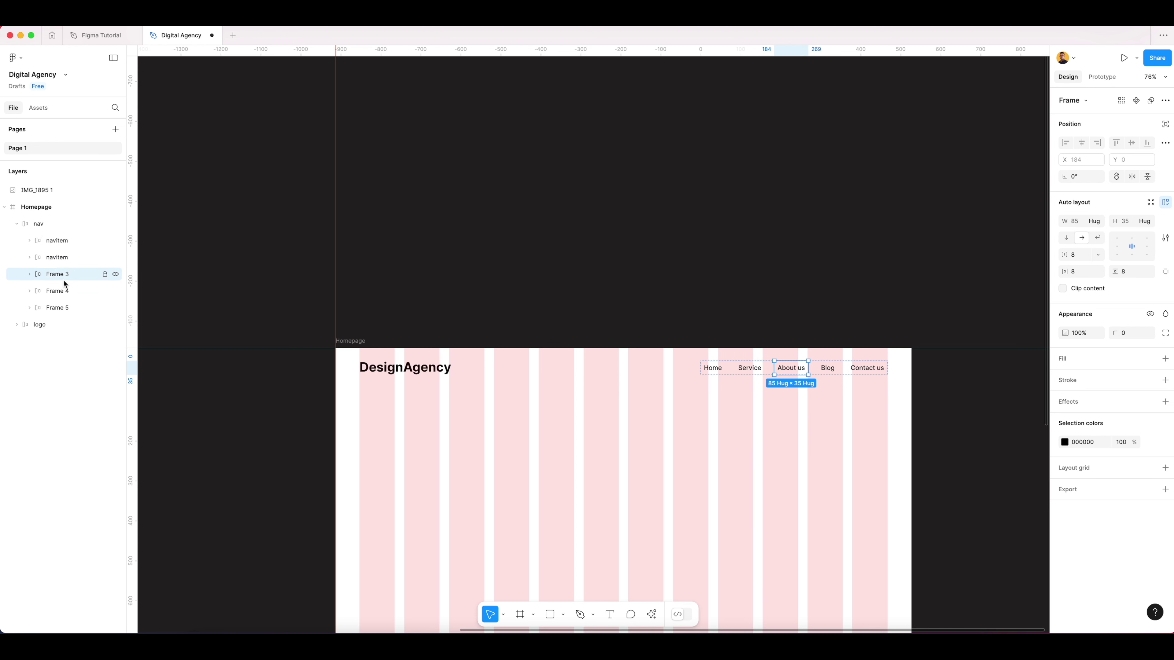
text(navitem)
double_click(63, 291)
text(navitem)
double_click(62, 309)
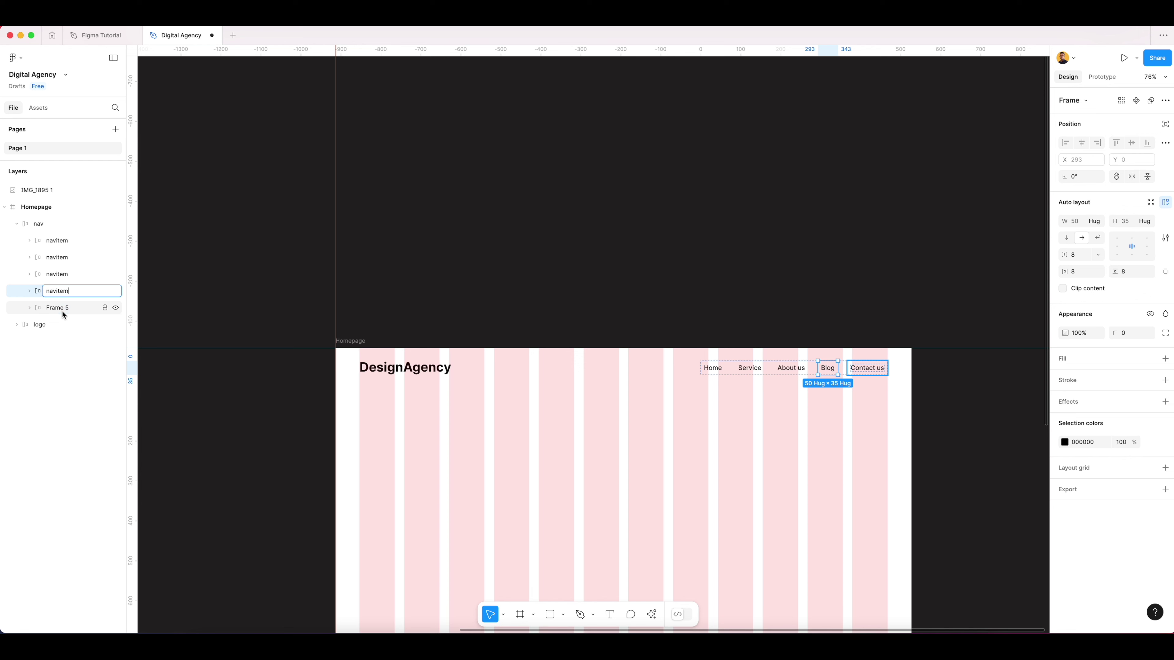
click(662, 408)
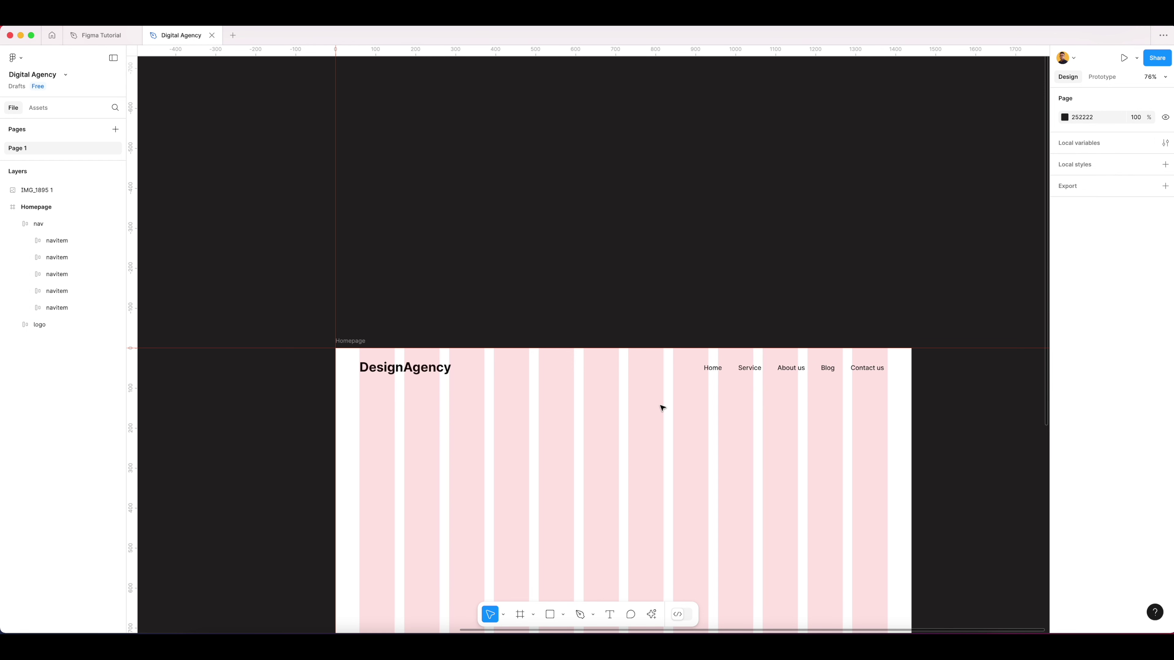
Move the logo frame to X 60, Y 20, aligned with the first grid column's left edge
click(453, 375)
click(600, 383)
click(369, 373)
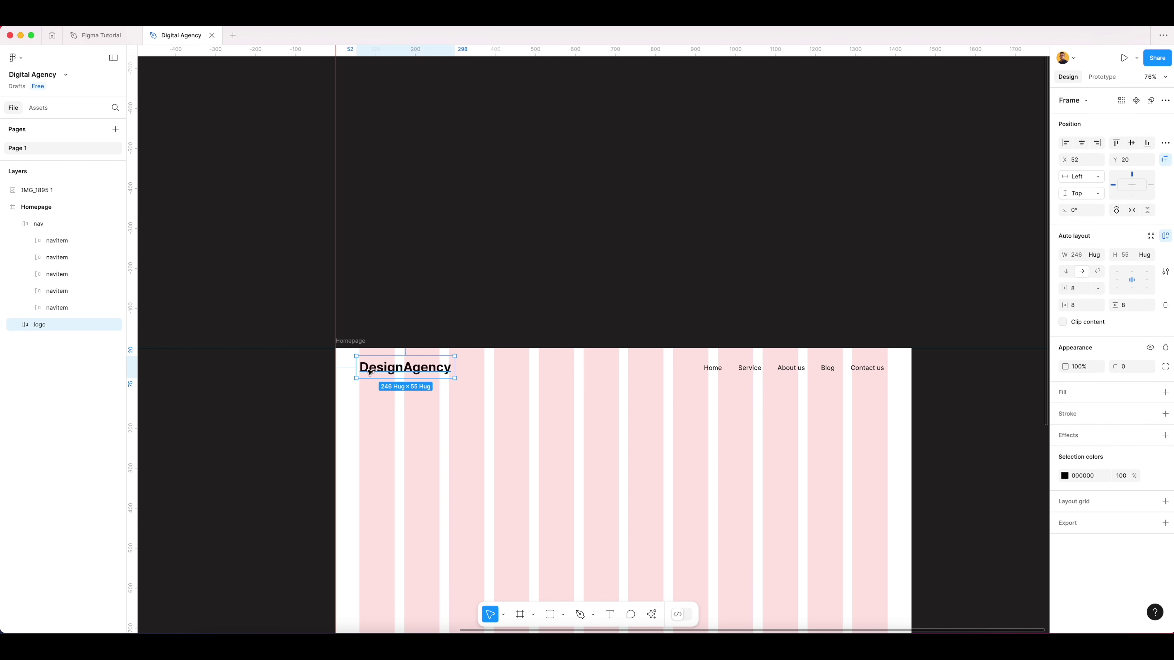
scroll(370, 373, up, 8)
drag(416, 368, 429, 368)
click(586, 453)
Combine the logo and nav frames into one auto layout frame, and hide the layout grids
scroll(586, 453, down, 10)
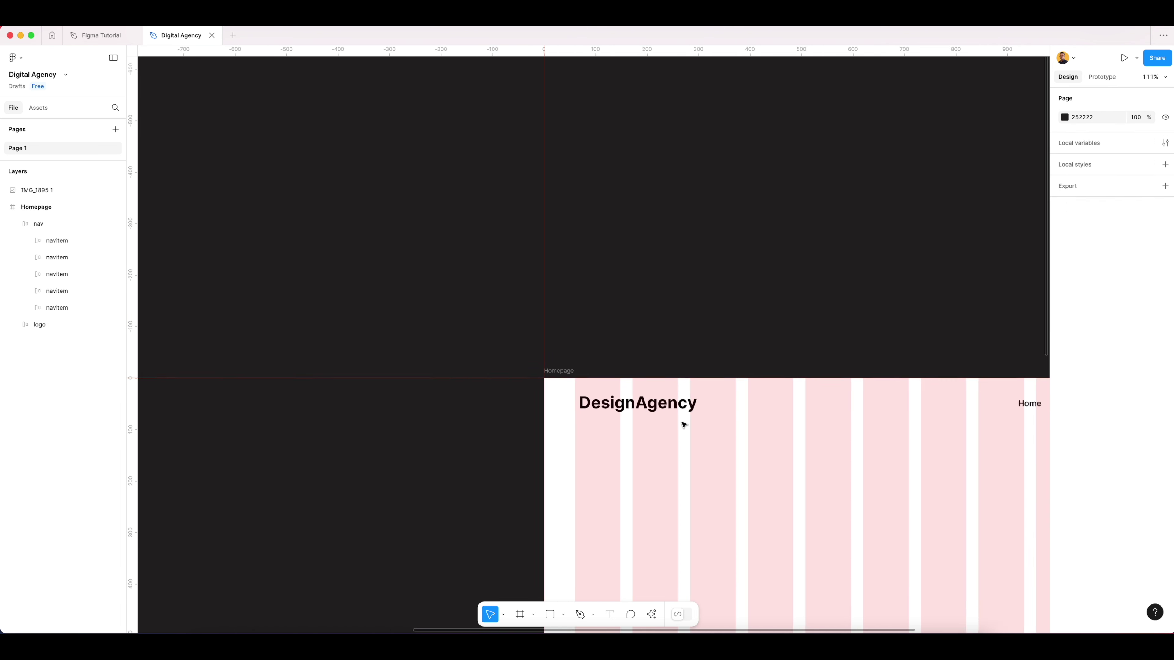
scroll(686, 425, right, 5)
click(502, 406)
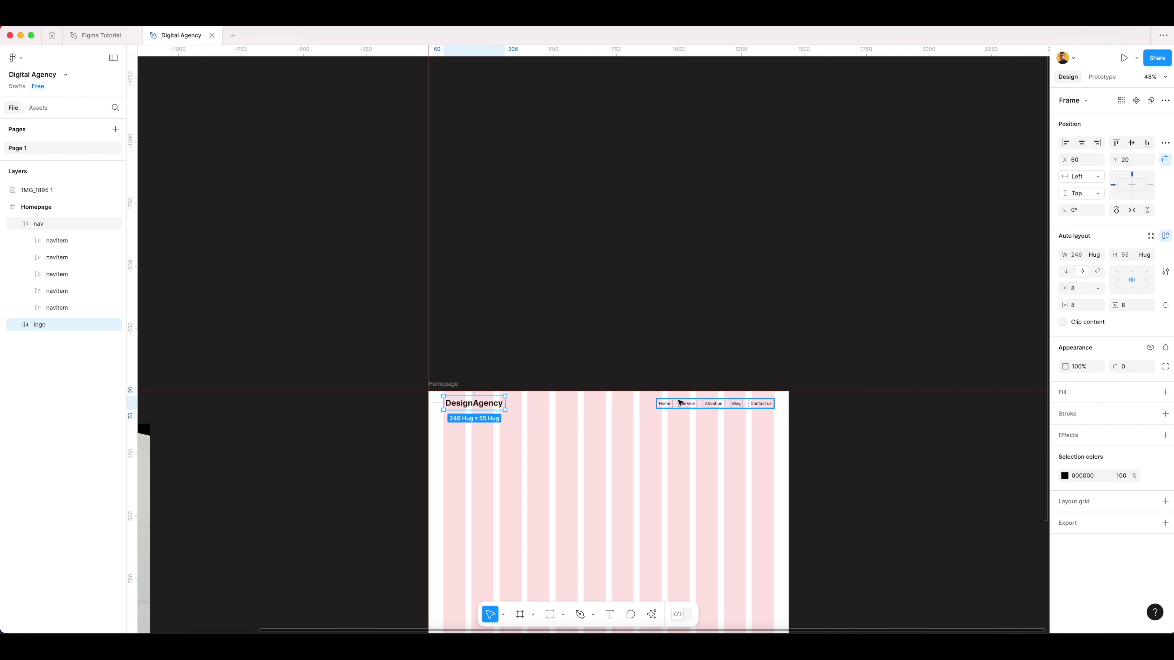
shift+click(686, 407)
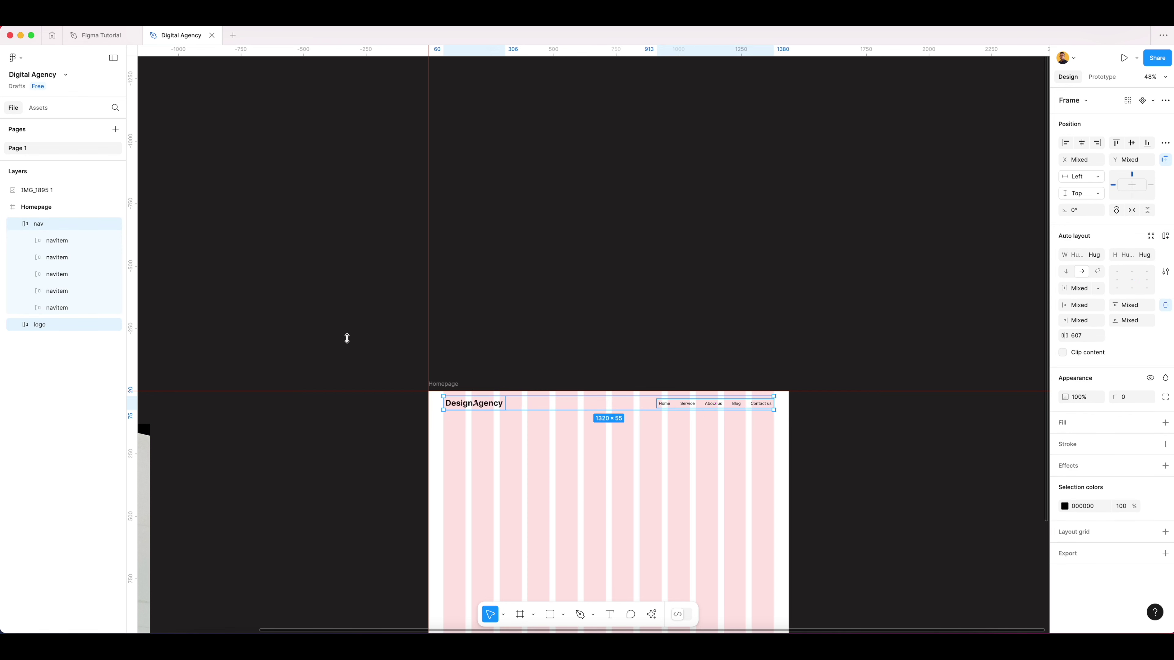
key(shift+a)
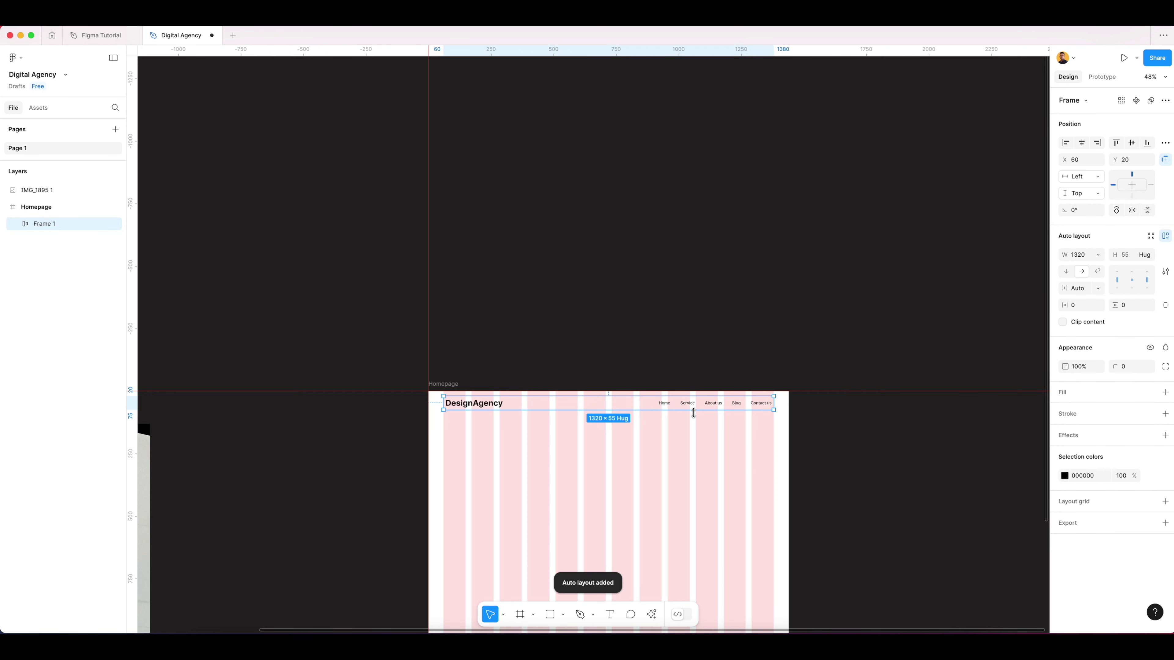
key(ctrl+g)
scroll(563, 409, up, 5)
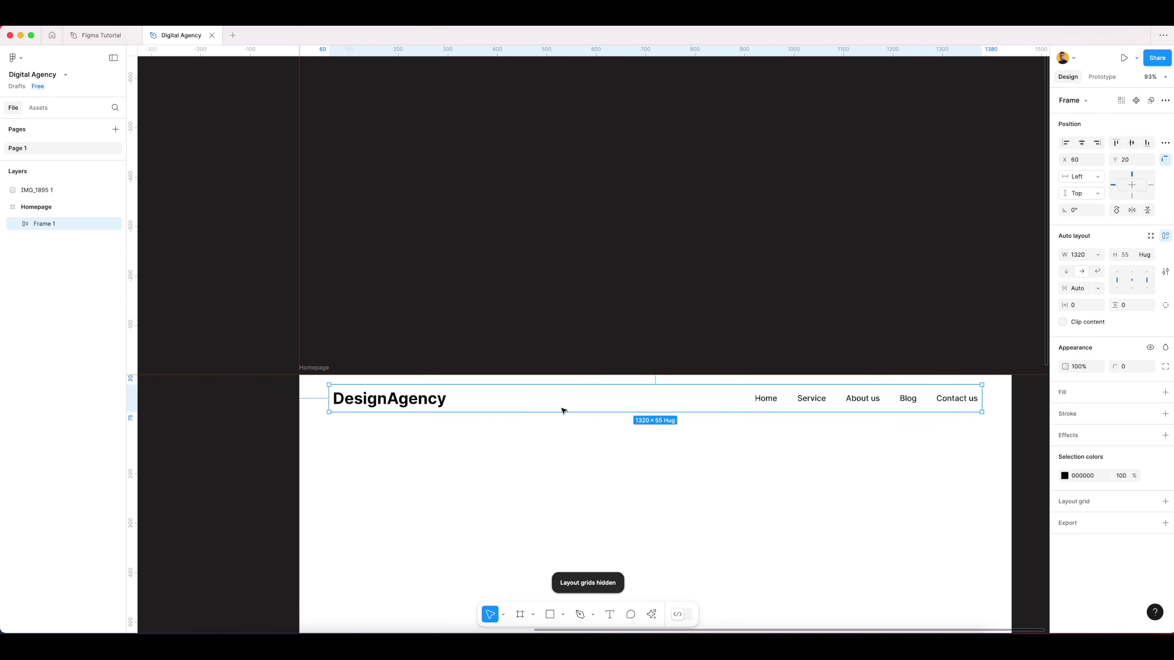
Measure the header frame's distances to the Homepage frame's edges and nudge the header slightly down
scroll(676, 401, up, 1)
scroll(677, 401, right, 2)
mouse_move(676, 401)
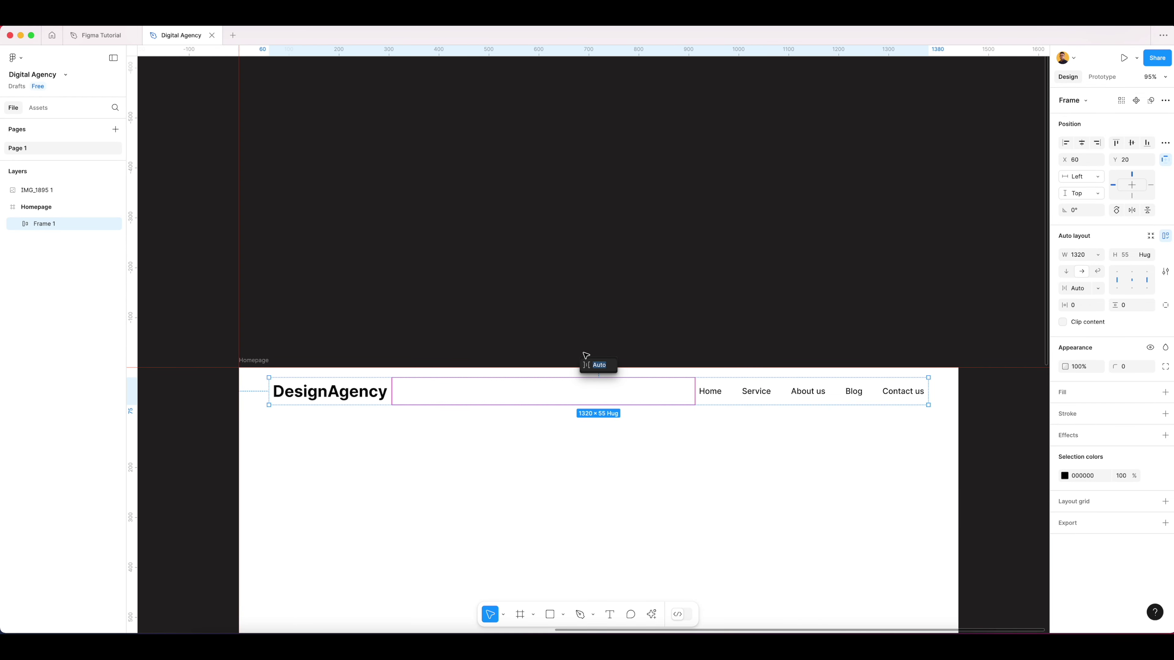
click(601, 349)
click(650, 385)
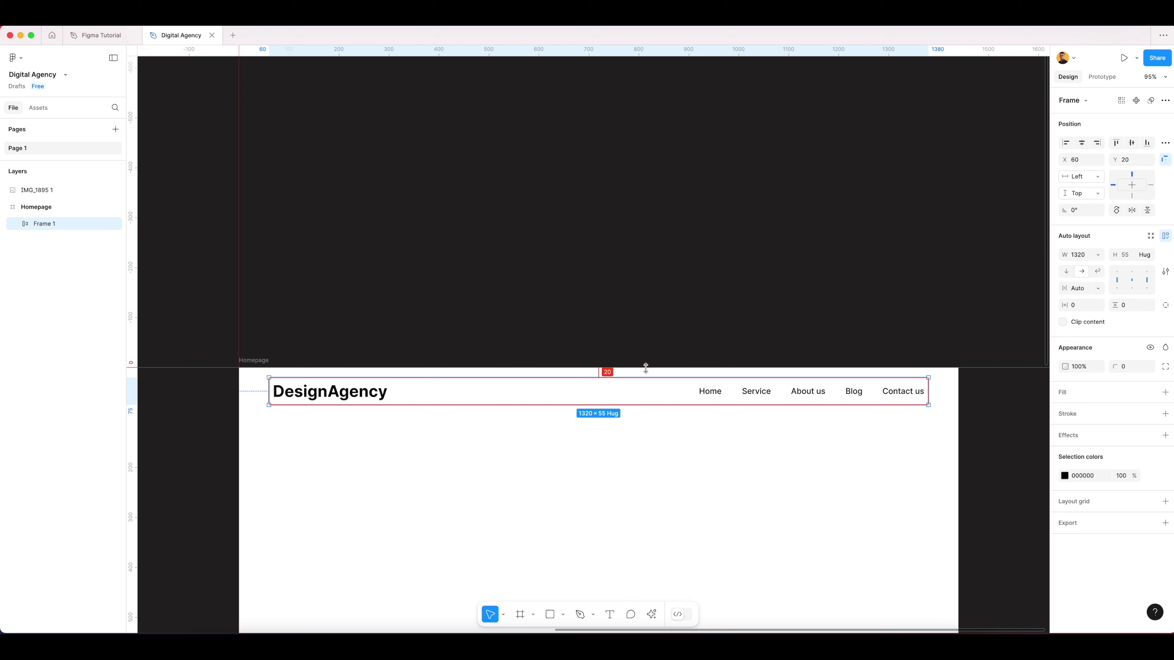
key(alt)
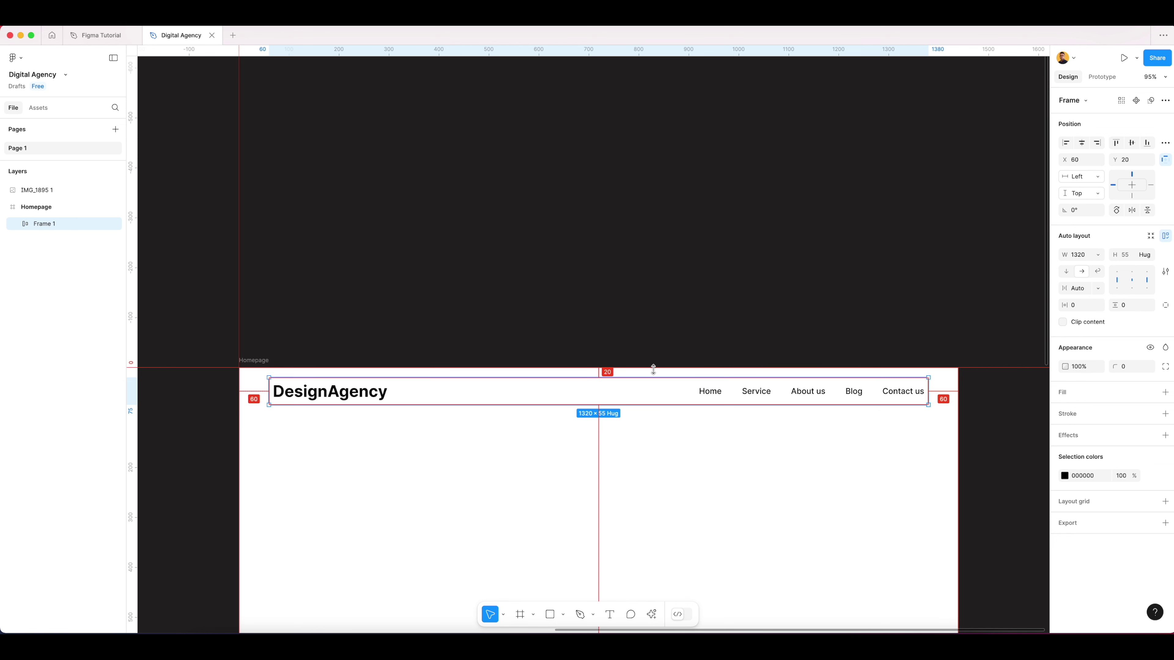
key(alt+shift+Down)
key(alt+shift+Down)
key(alt+shift+Up)
key(alt+shift+Up)
key(alt+Down)
key(alt+Down)
key(alt+Down)
key(alt+Down)
click(633, 324)
Examine the hero section of the wireframe sketch beside the Homepage frame
scroll(681, 309, down, 3)
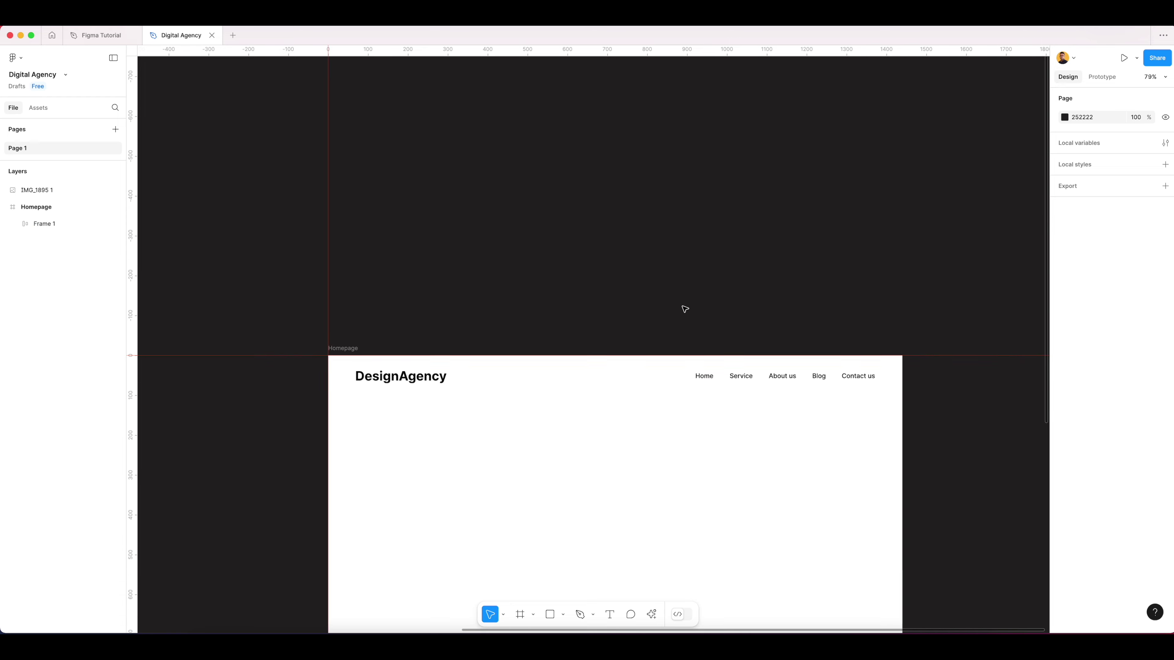
drag(686, 472, 757, 405)
drag(658, 376, 689, 373)
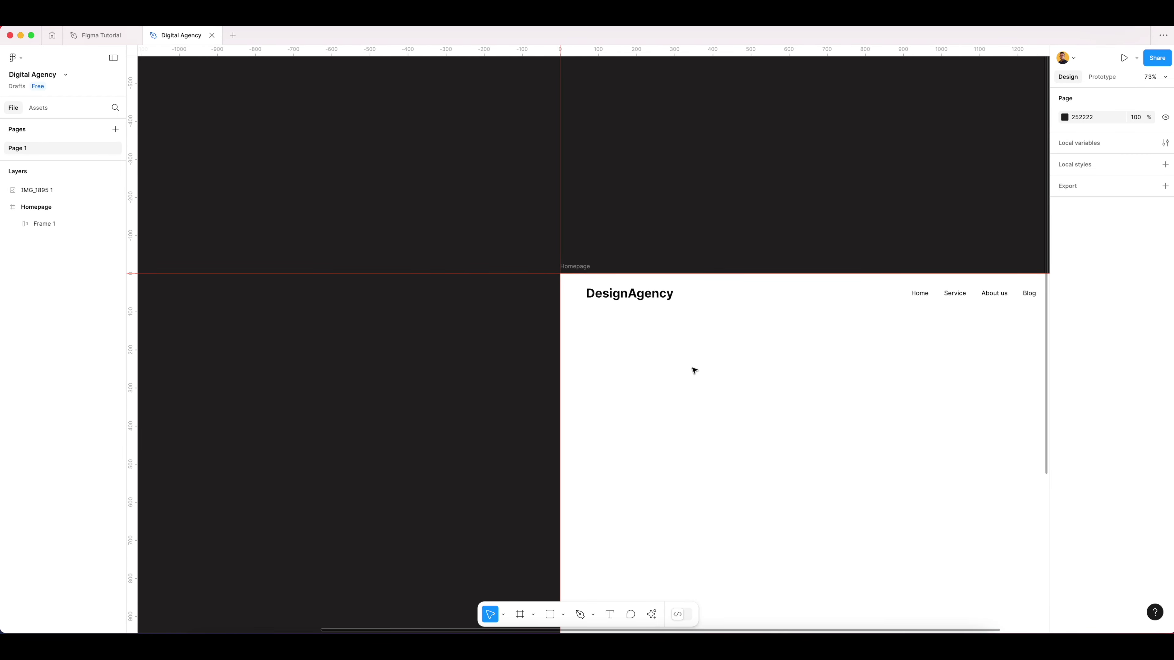
scroll(689, 371, down, 5)
mouse_move(349, 370)
mouse_down()
mouse_move(427, 391)
mouse_move(430, 377)
mouse_up()
scroll(430, 379, up, 5)
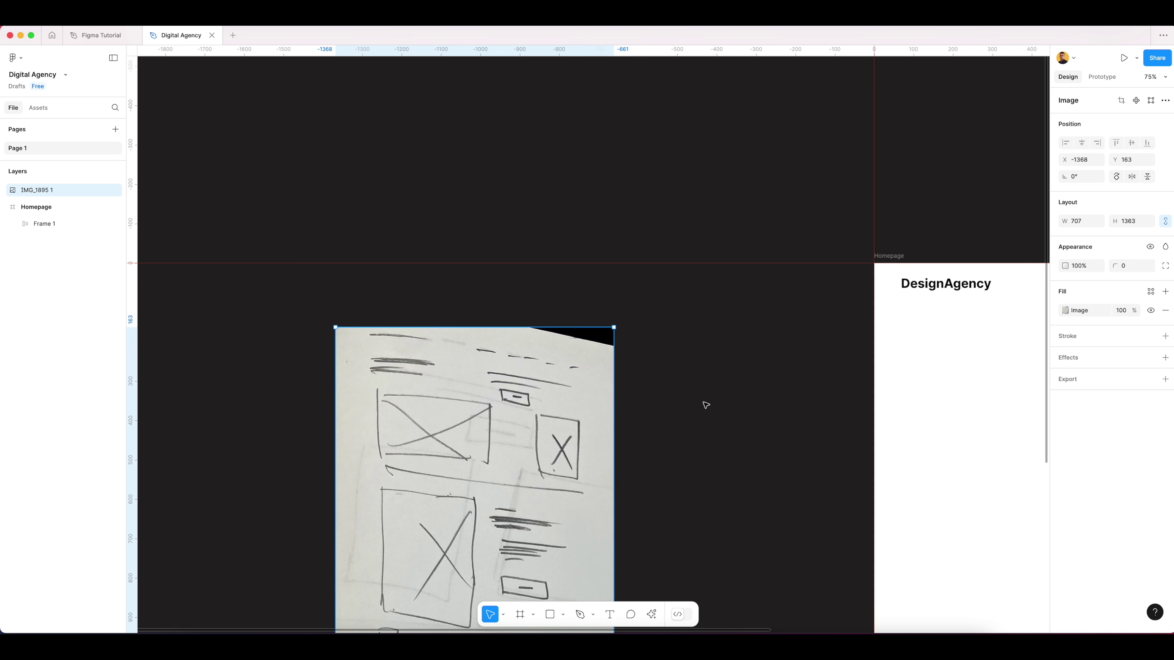
scroll(703, 404, right, 15)
scroll(675, 353, left, 2)
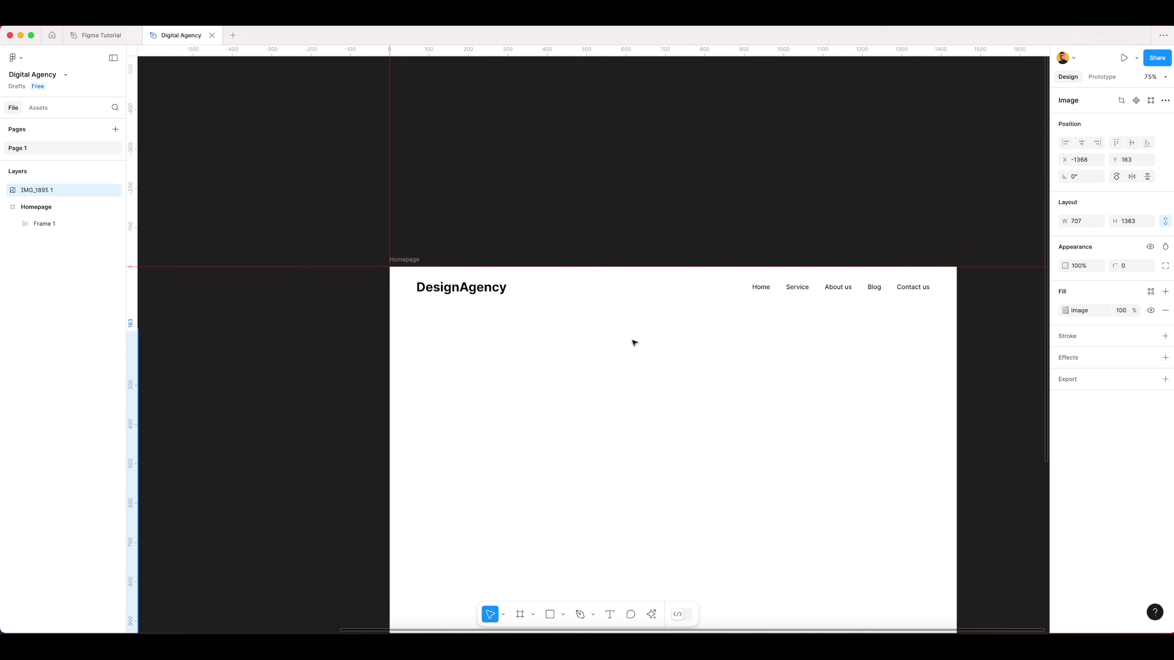
Add the heading "We are digital Agency" below the header logo and set its font size to 64
key(t)
click(426, 326)
text(We are digita)
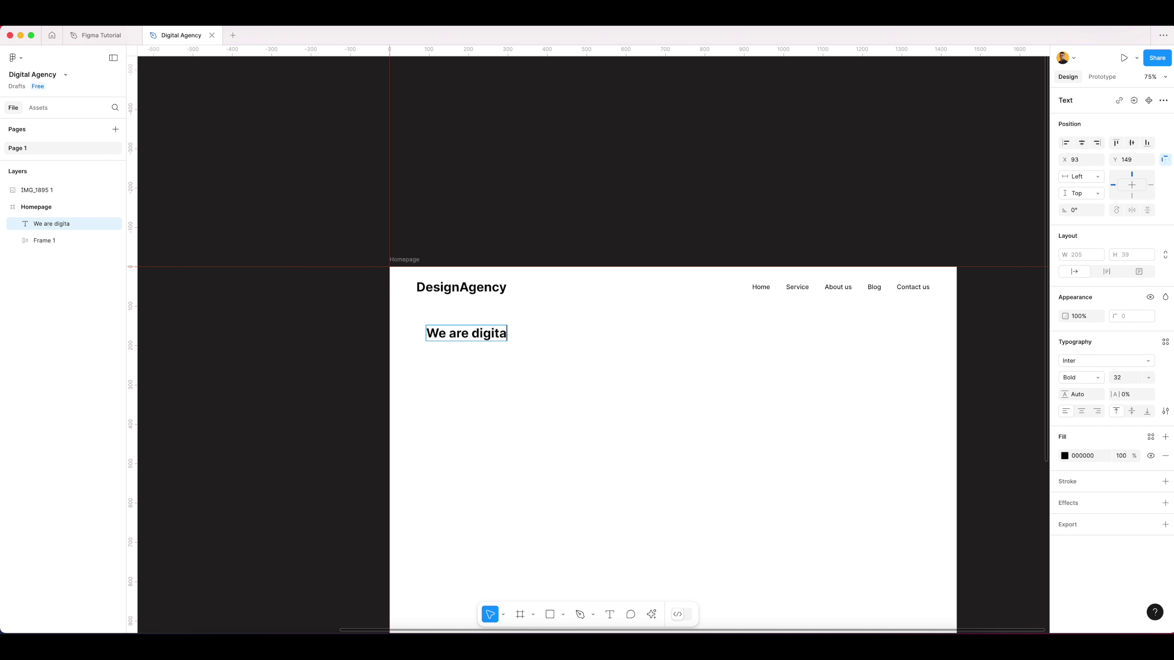
text(l Agency)
key(Escape)
click(1150, 378)
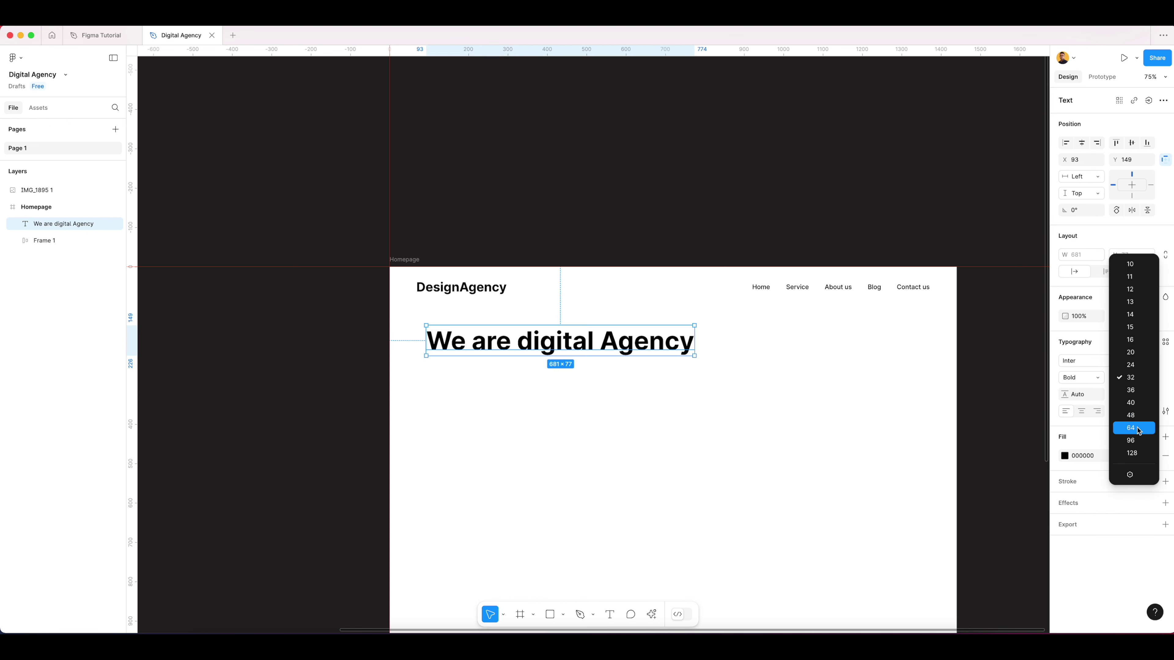
click(717, 378)
Capitalize the word digital in the heading so it reads "We are Digital Agency"
double_click(530, 342)
click(529, 342)
key(Delete)
text(D)
key(Escape)
Show the layout grids and move the heading to X 60, Y 161, aligned with the first column's left edge
click(690, 378)
click(693, 344)
key(ctrl+g)
click(720, 344)
drag(652, 343, 638, 348)
click(734, 347)
click(653, 350)
click(755, 349)
click(665, 346)
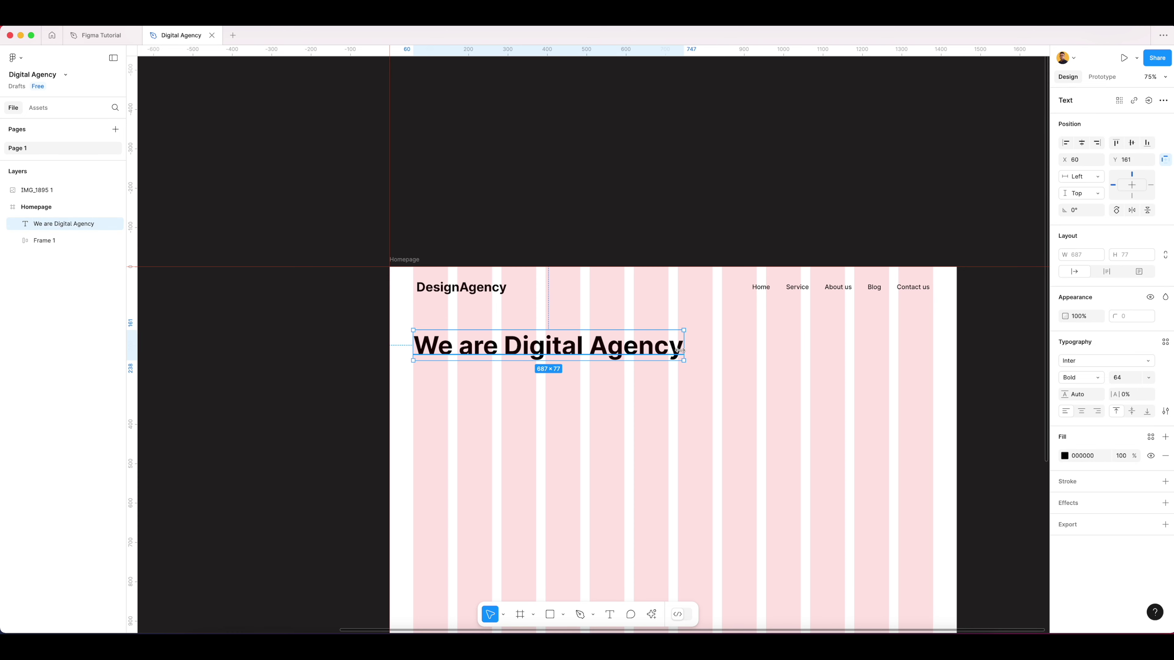
Narrow the heading's text box to 536 wide so it wraps onto two lines, and raise it to Y 150
drag(684, 347, 628, 348)
click(684, 365)
scroll(683, 364, down, 3)
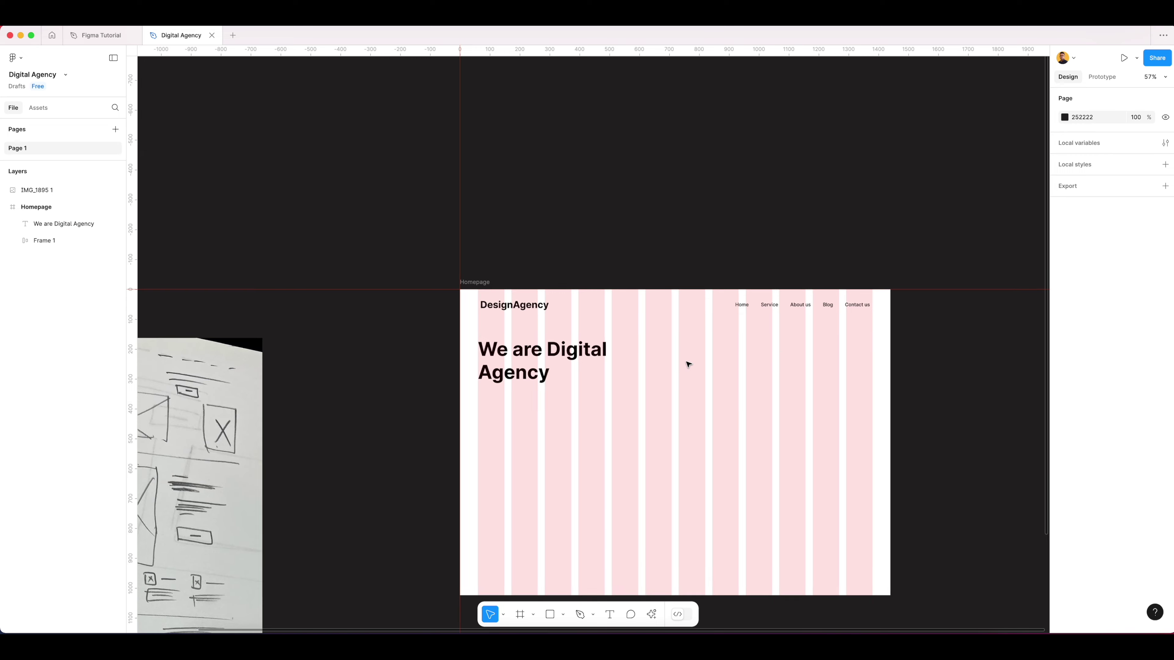
scroll(647, 361, right, 3)
click(515, 363)
click(639, 361)
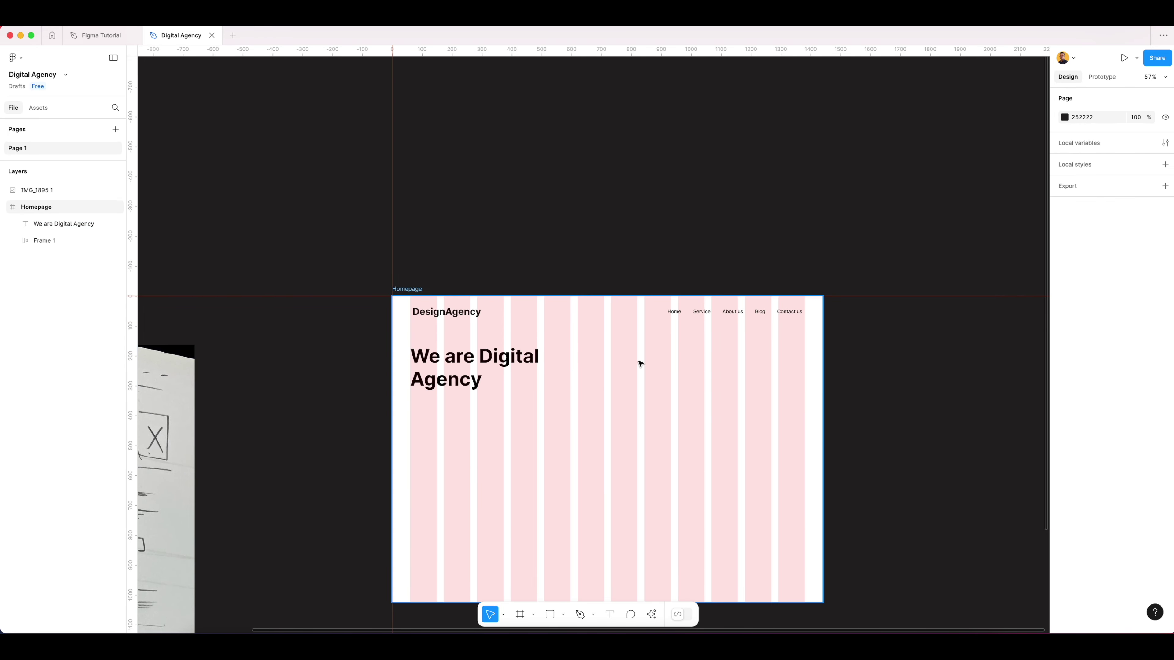
click(531, 363)
drag(531, 362, 529, 359)
click(697, 367)
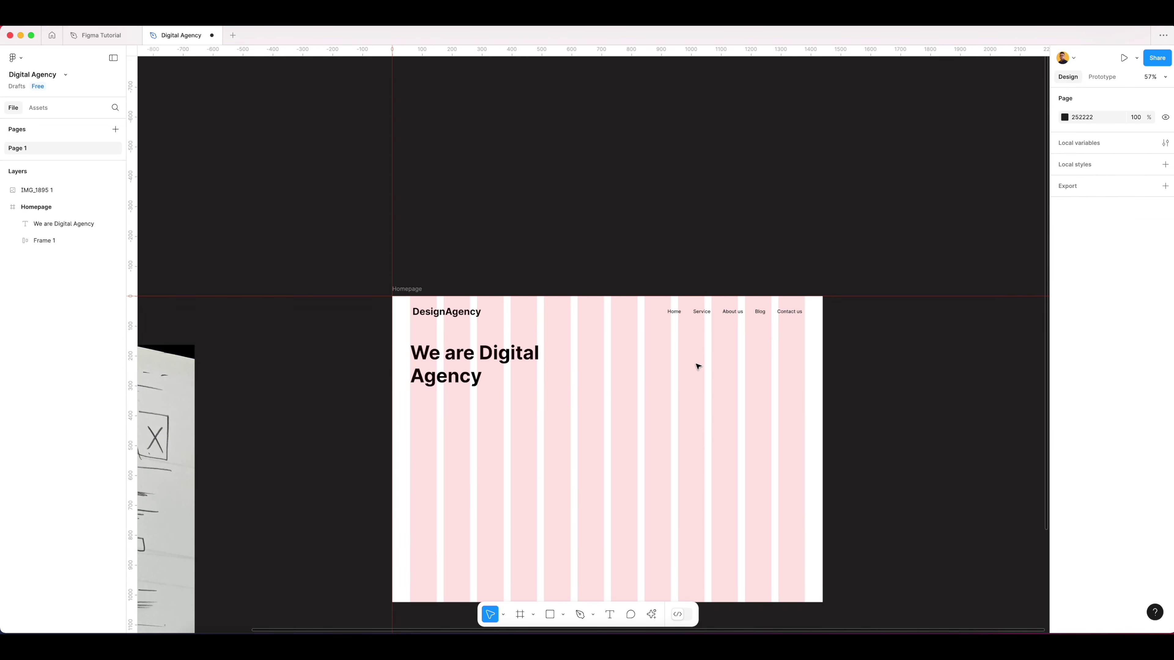
Add a one-letter placeholder text "l" beside the heading at X 737, Y 162, with font size 16
scroll(697, 367, up, 3)
scroll(673, 352, right, 2)
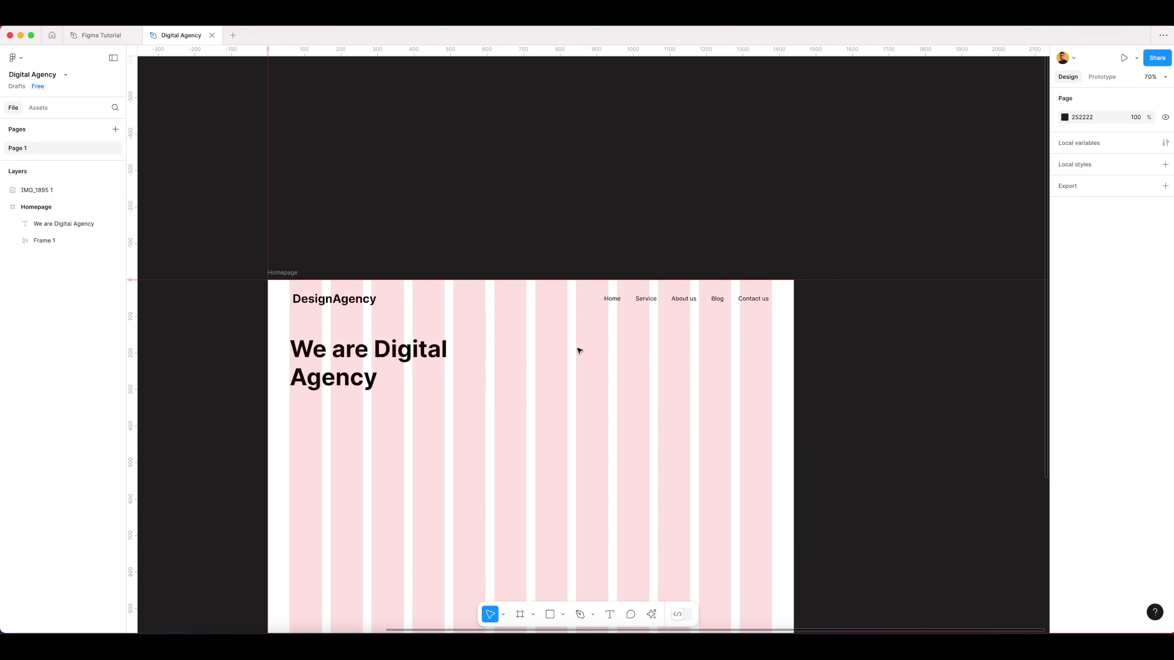
click(482, 358)
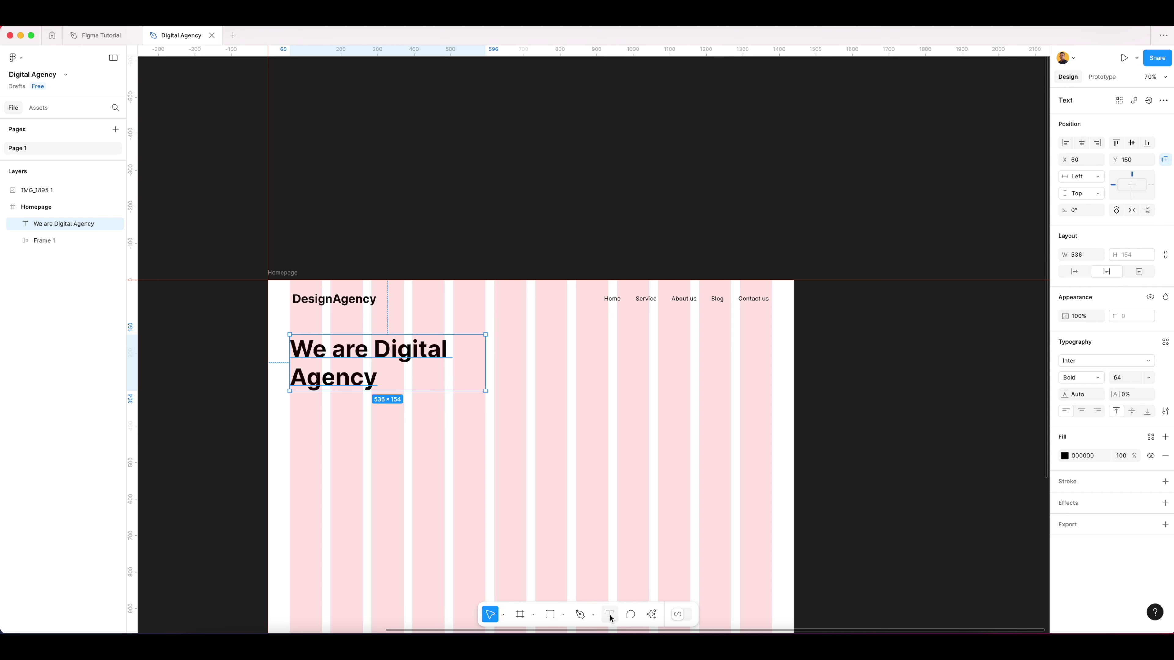
key(Return)
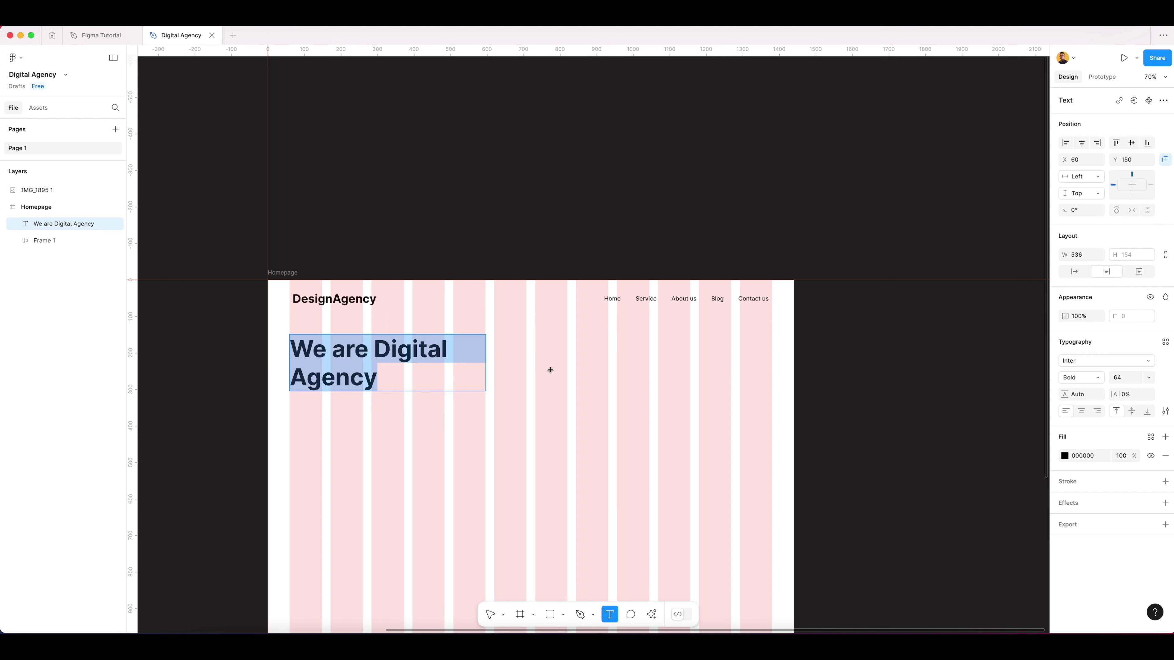
click(537, 340)
text(lo)
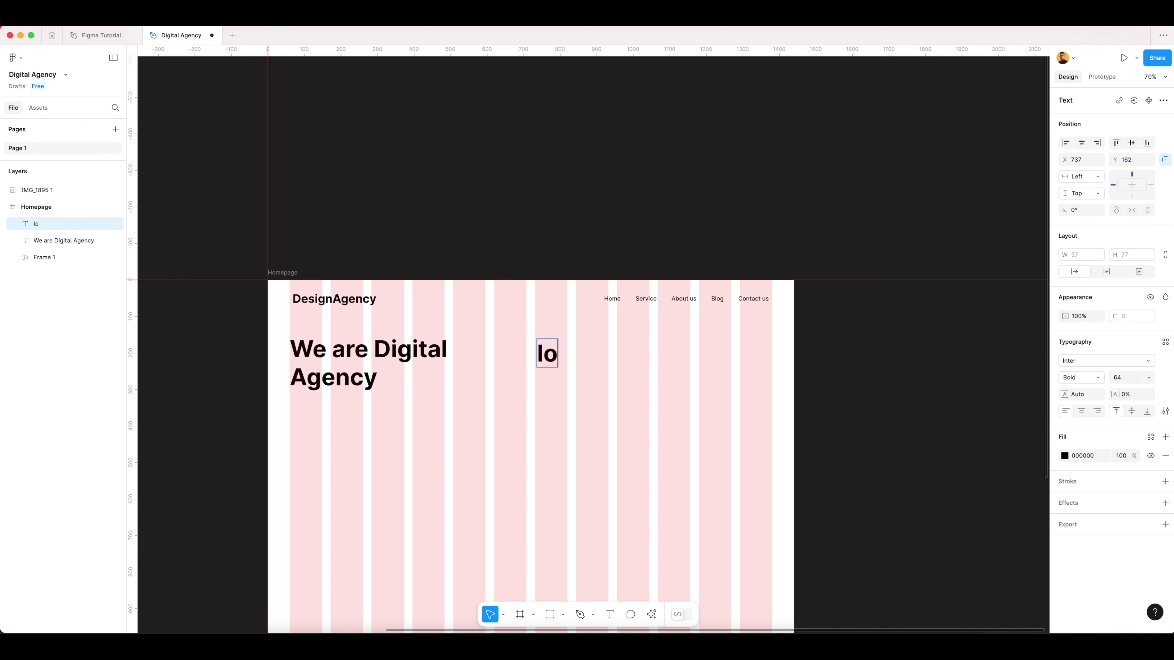
key(BackSpace)
key(Escape)
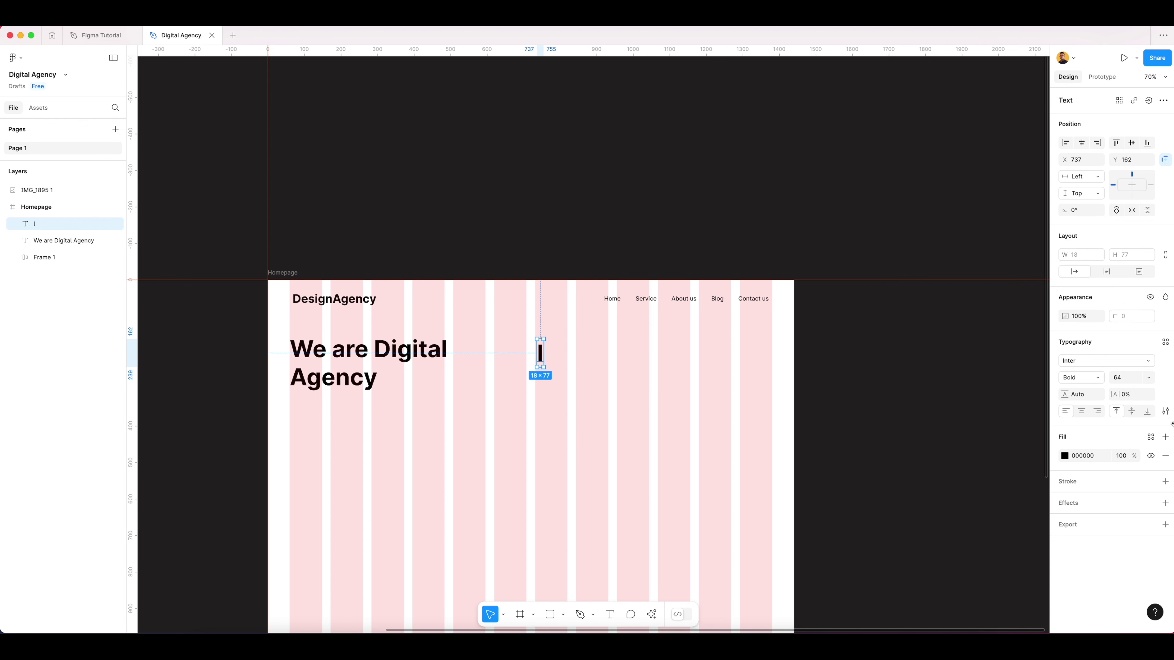
click(1148, 377)
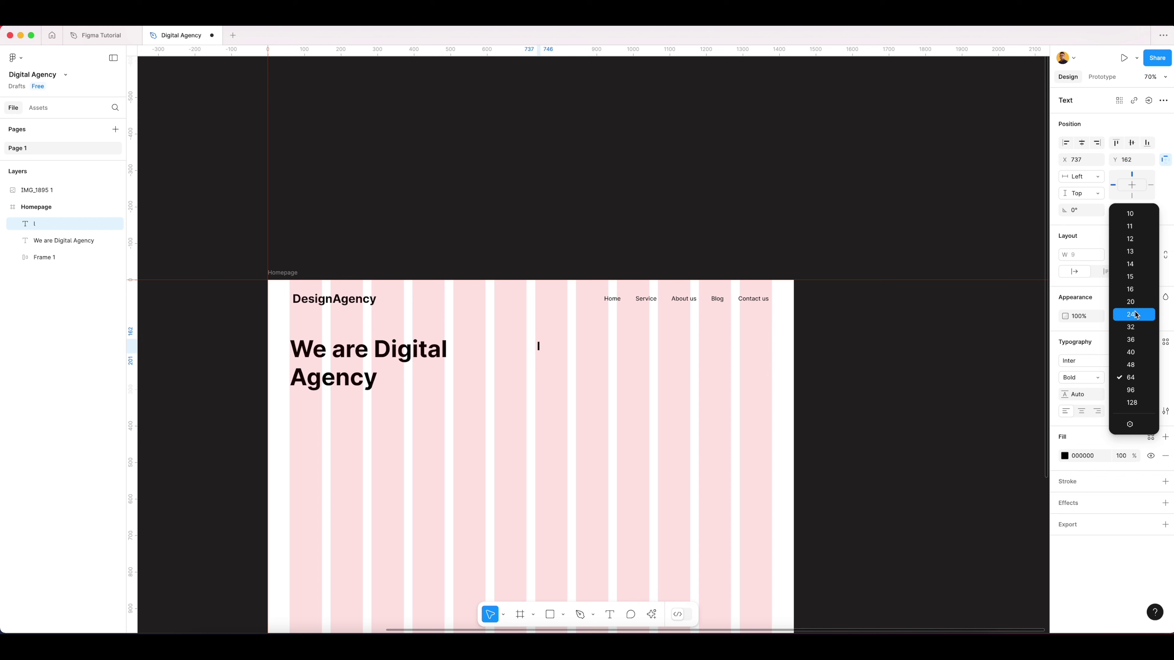
click(1132, 289)
click(600, 357)
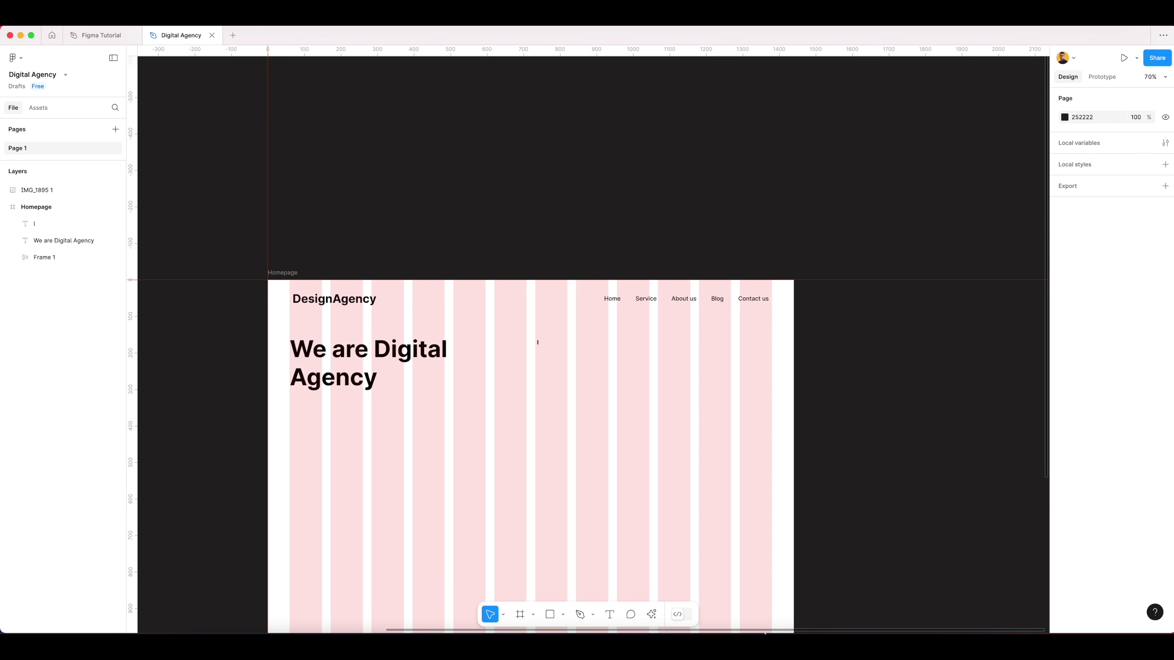
Switch to Chrome, search for lorem ipsum in a new tab and open lipsum.com
click(785, 624)
key(super+t)
text(lorem)
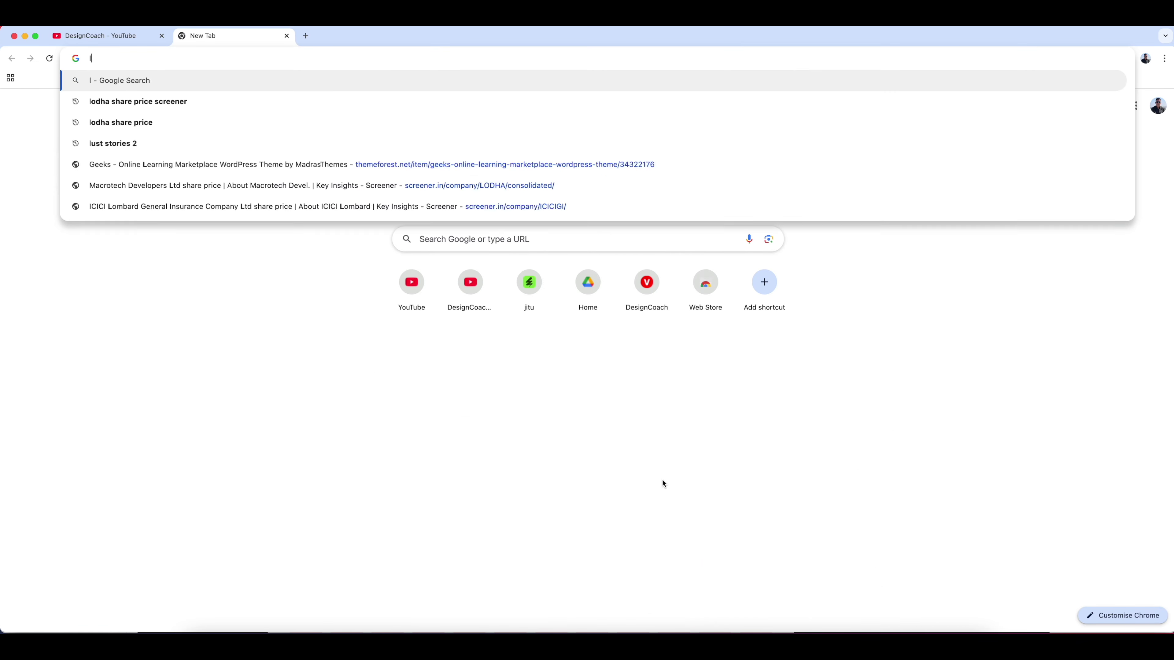
key(Down)
key(Down)
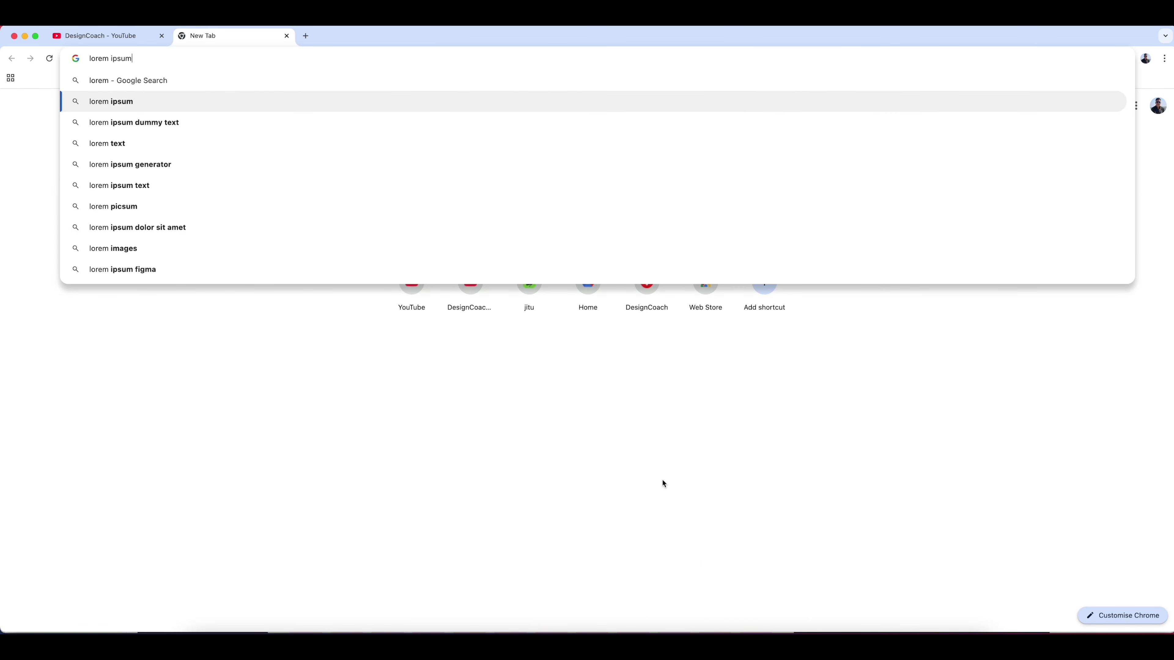
key(Return)
click(173, 187)
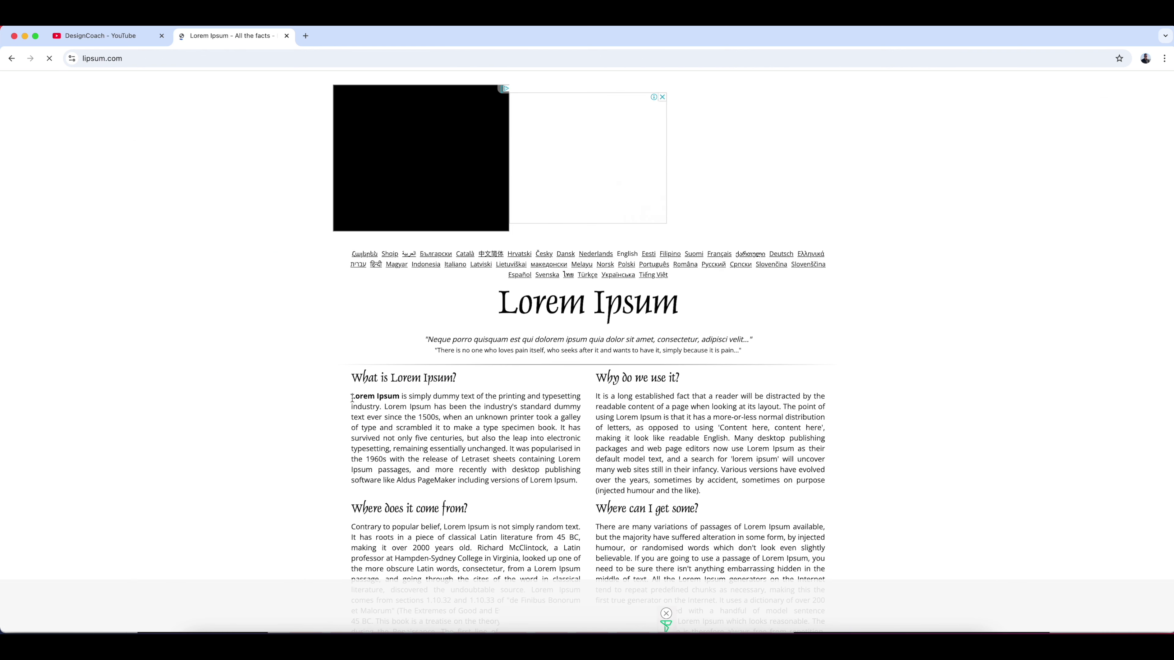
Copy the opening Lorem Ipsum passage through "ever since the 1500s" and paste it over the placeholder text in Figma
drag(352, 399, 396, 412)
drag(530, 397, 628, 414)
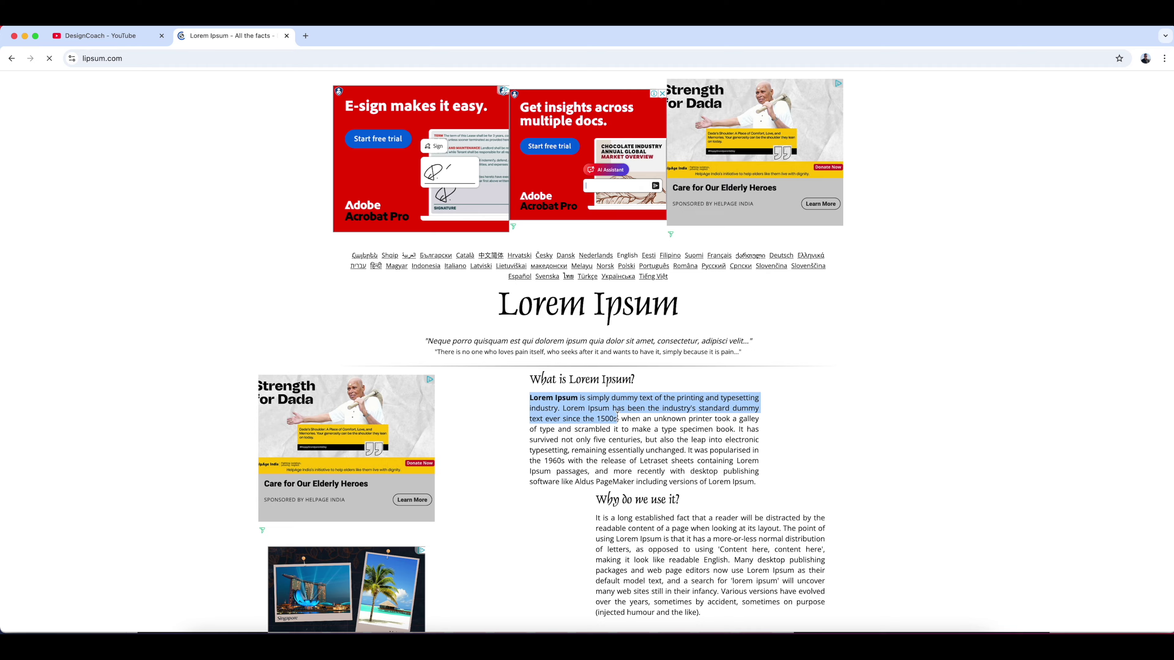
key(super+Tab)
click(538, 343)
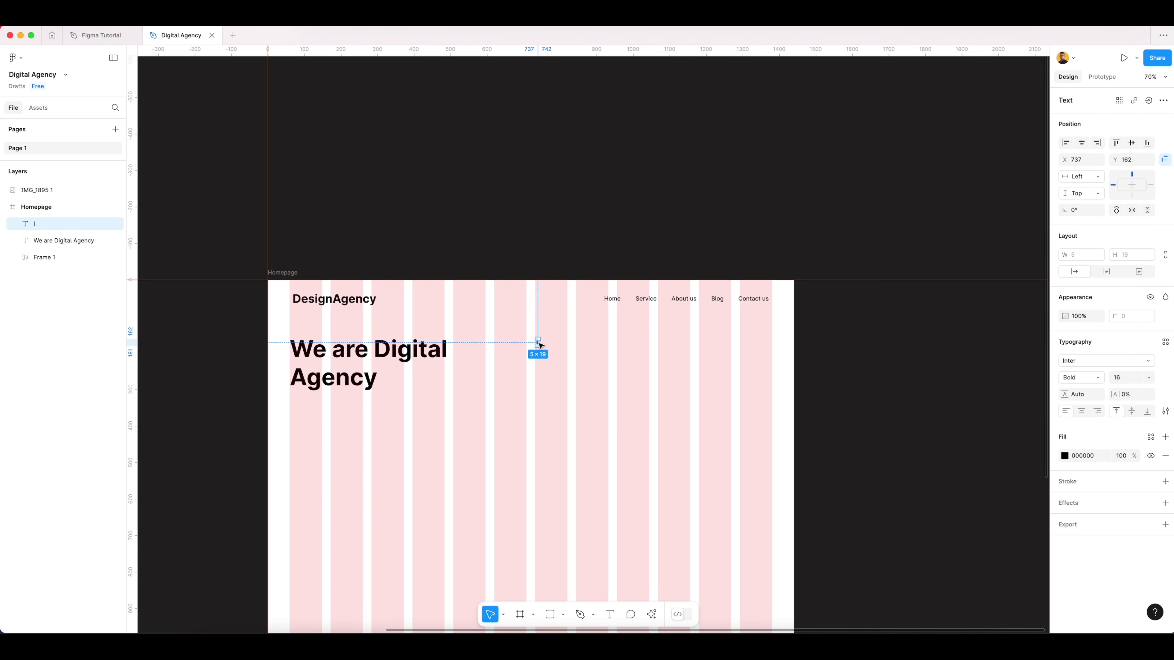
key(super+v)
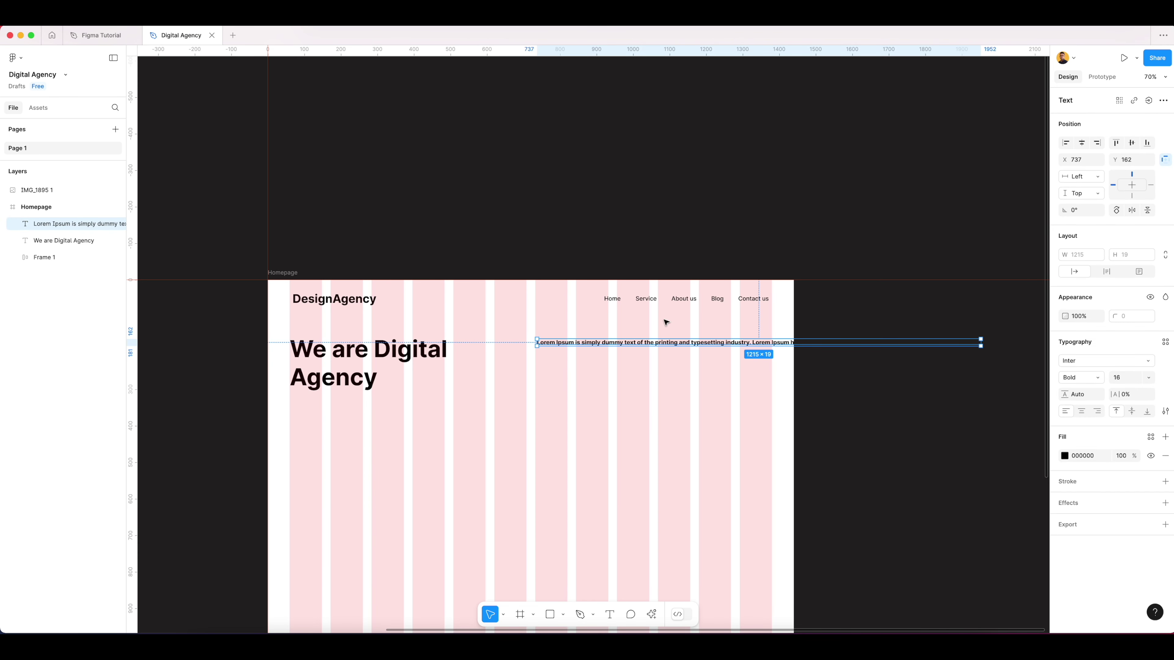
Set the Lorem Ipsum paragraph's font weight to Regular and narrow its text box to 531 wide
click(1099, 380)
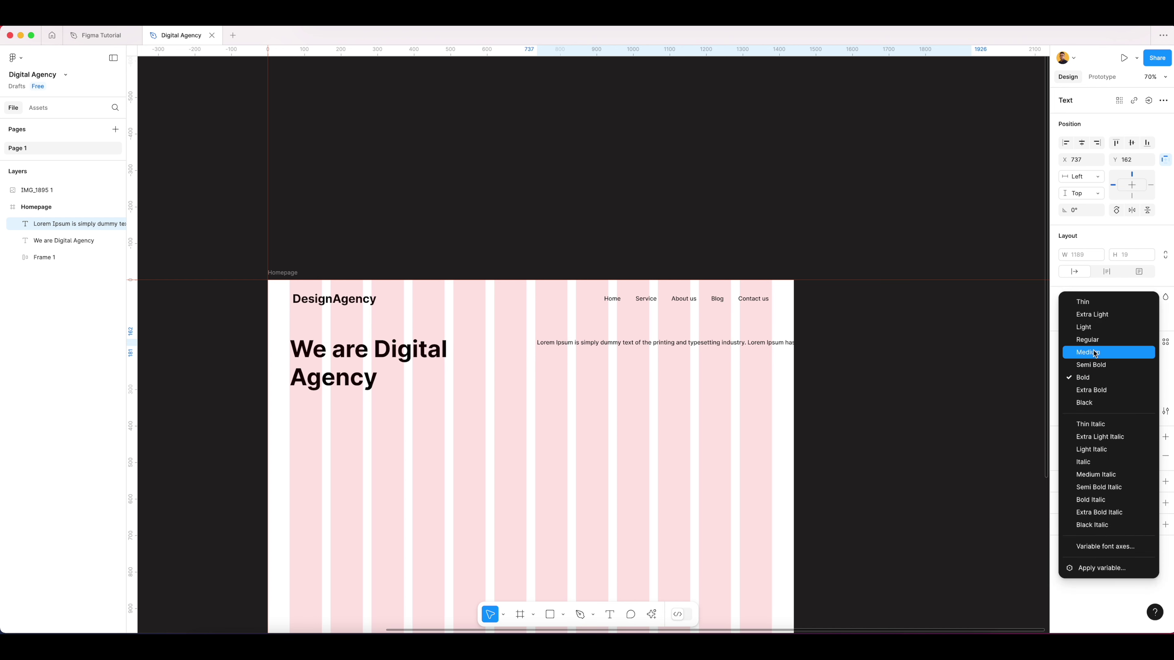
click(1092, 340)
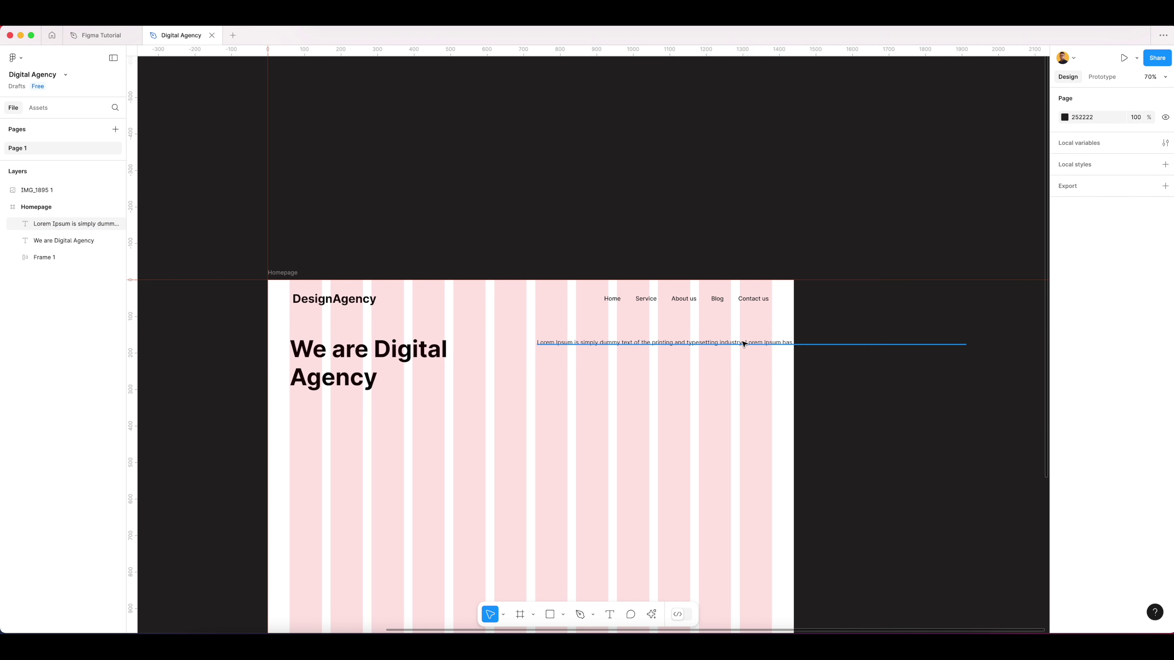
drag(866, 345, 772, 345)
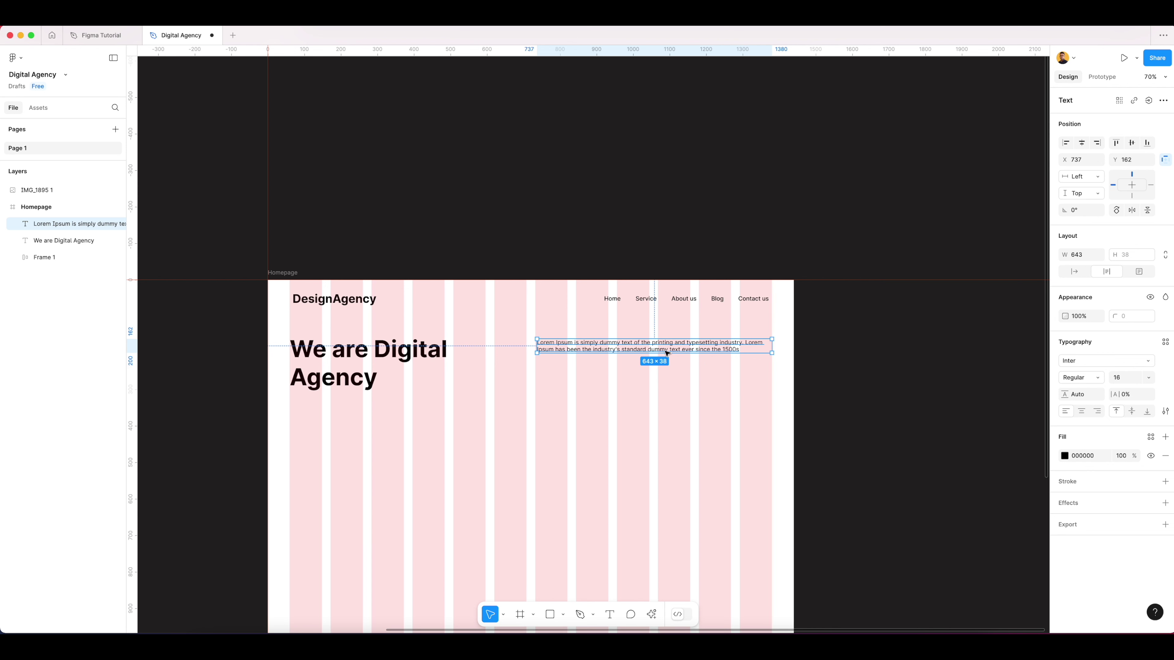
scroll(598, 361, up, 5)
drag(943, 339, 858, 341)
click(652, 393)
Set the Lorem Ipsum paragraph's line height to 16*1.5
scroll(707, 383, down, 5)
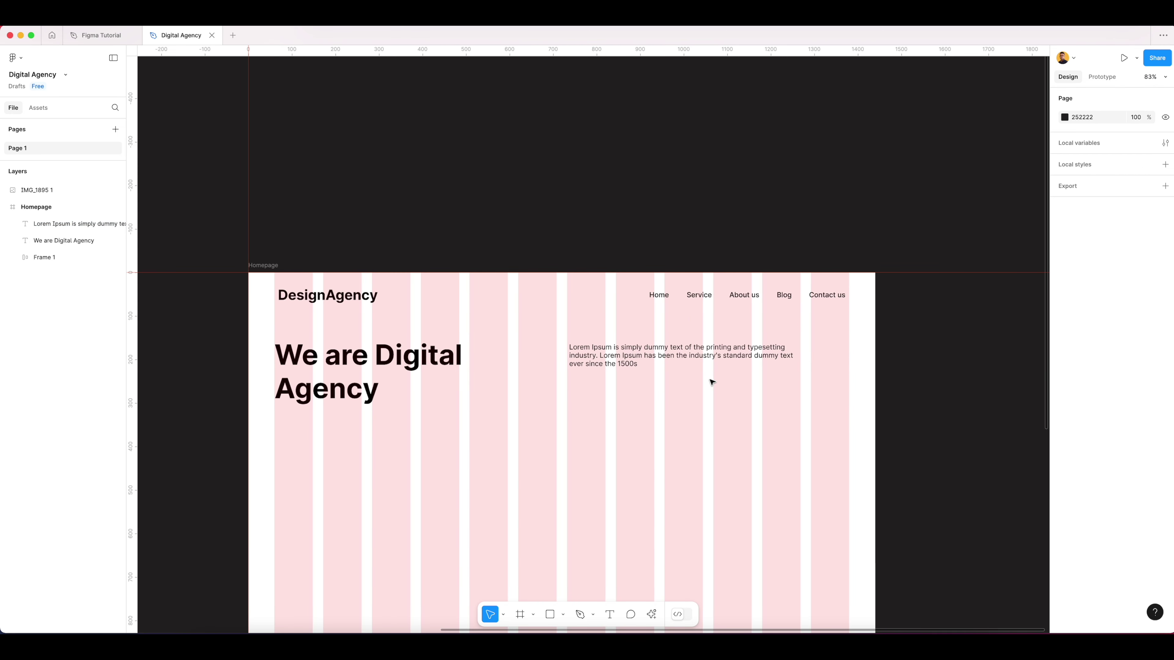
scroll(679, 390, left, 3)
click(689, 361)
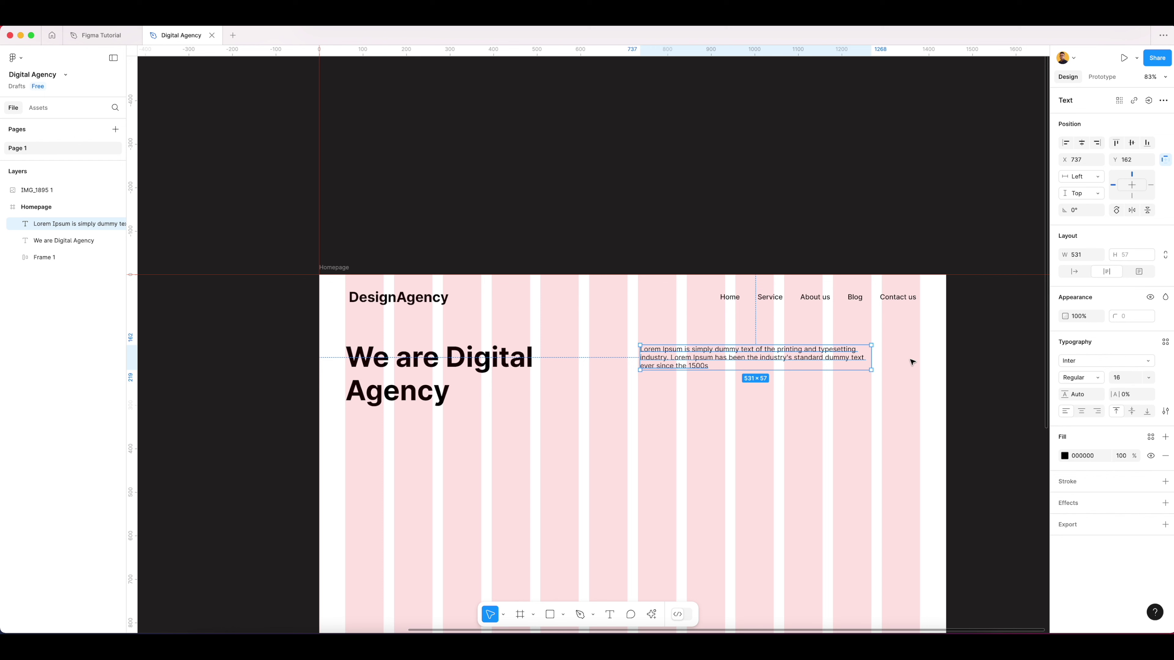
click(841, 397)
click(802, 359)
click(1079, 395)
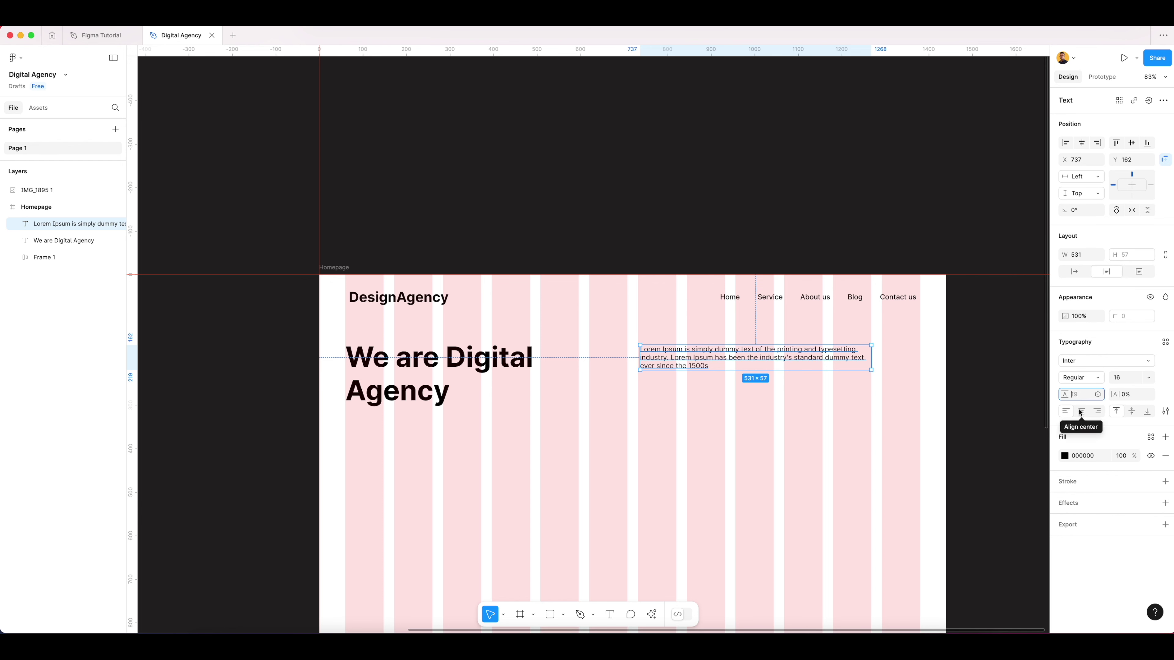
text(16)
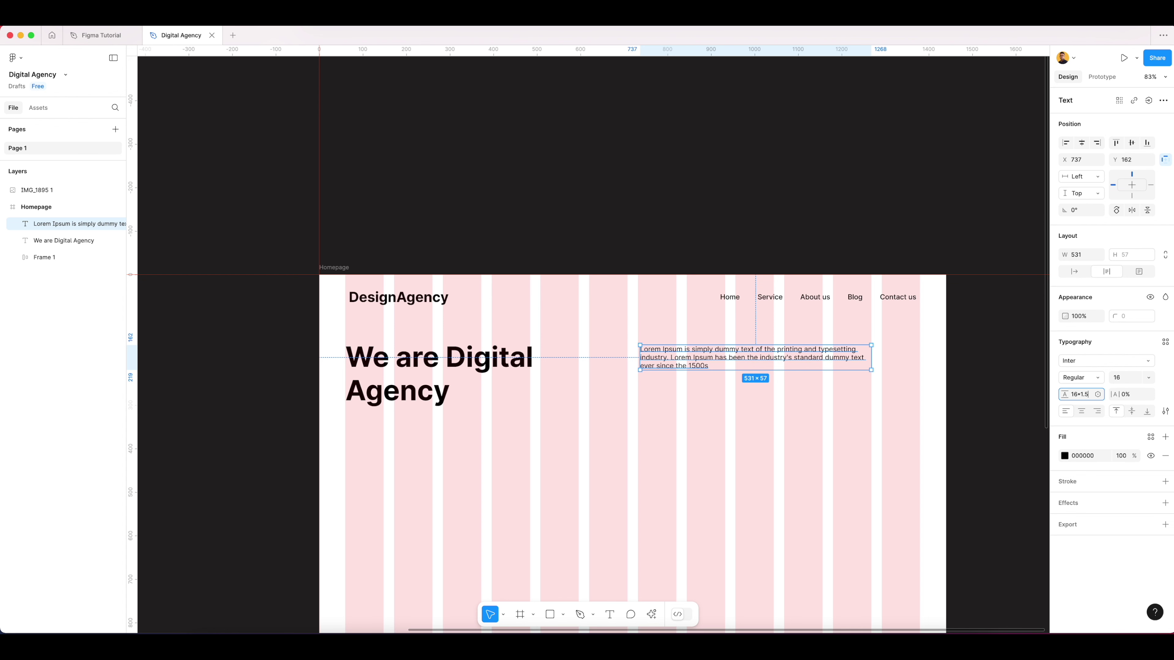
text(*1.5)
key(Return)
click(806, 399)
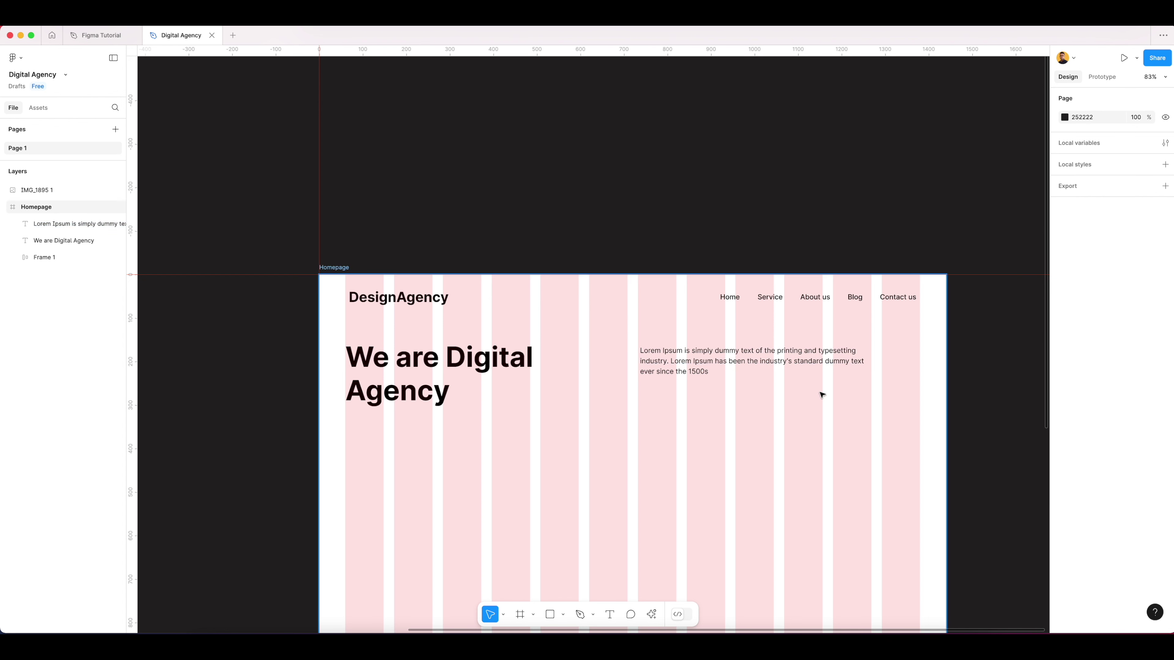
scroll(842, 391, up, 2)
drag(876, 371, 805, 363)
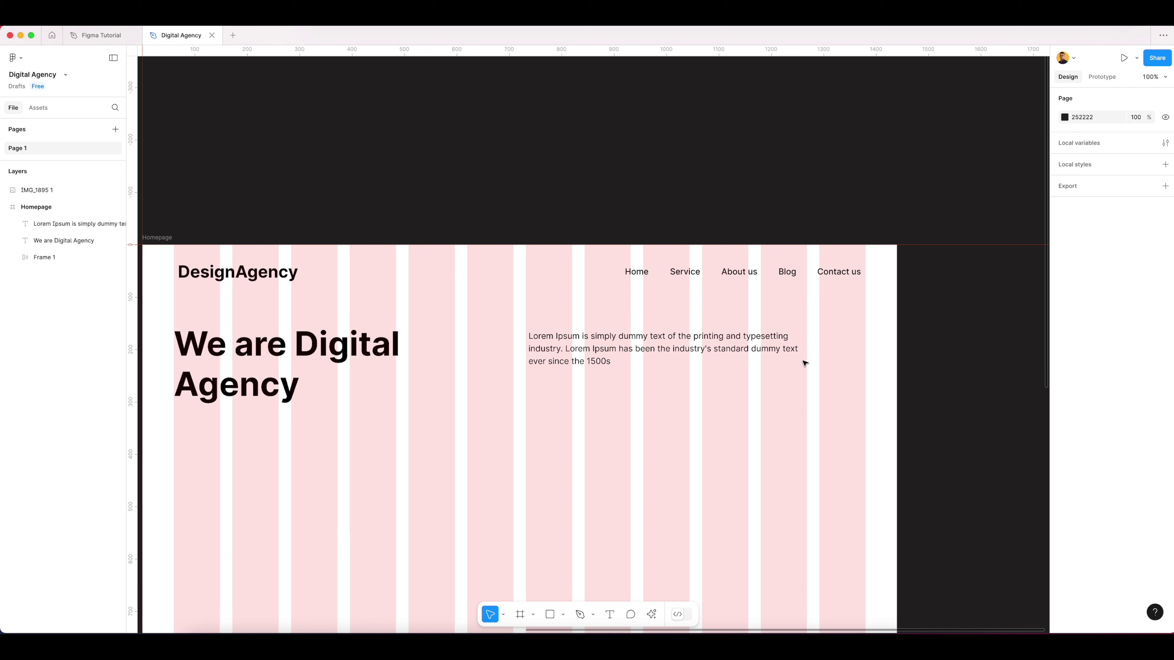
Hide the layout grid and align the tops of the "We are Digital Agency" heading and the Lorem Ipsum paragraph
key(ctrl+shift+4)
click(616, 359)
shift+click(621, 348)
click(610, 365)
shift+click(332, 345)
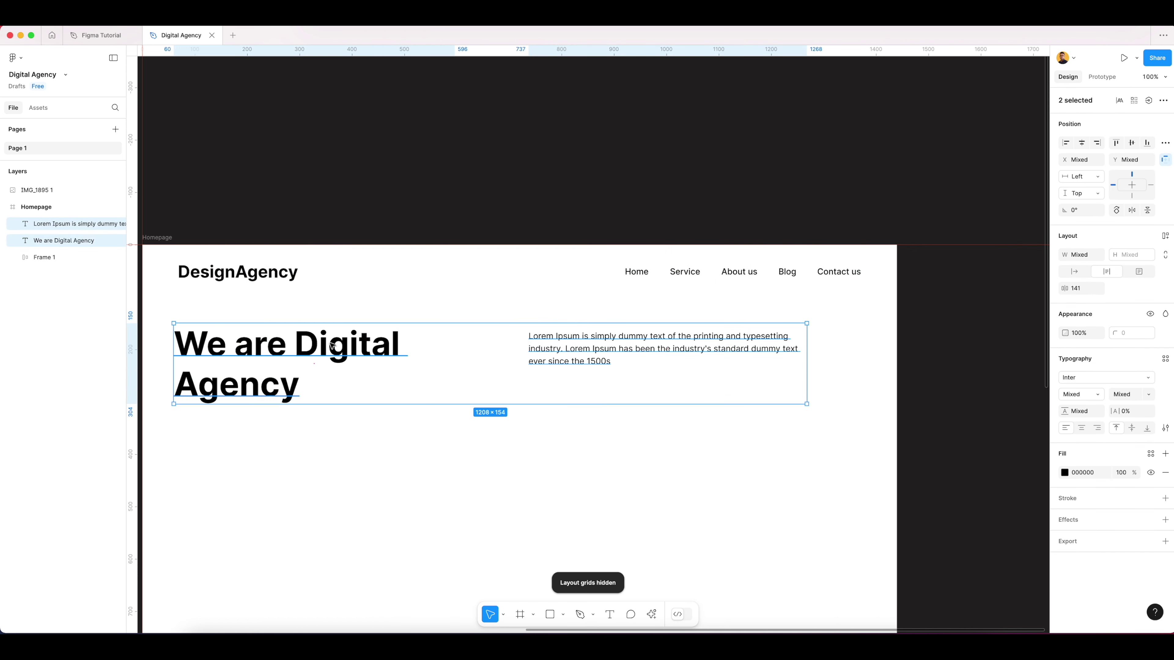
click(582, 446)
click(398, 351)
shift+click(642, 350)
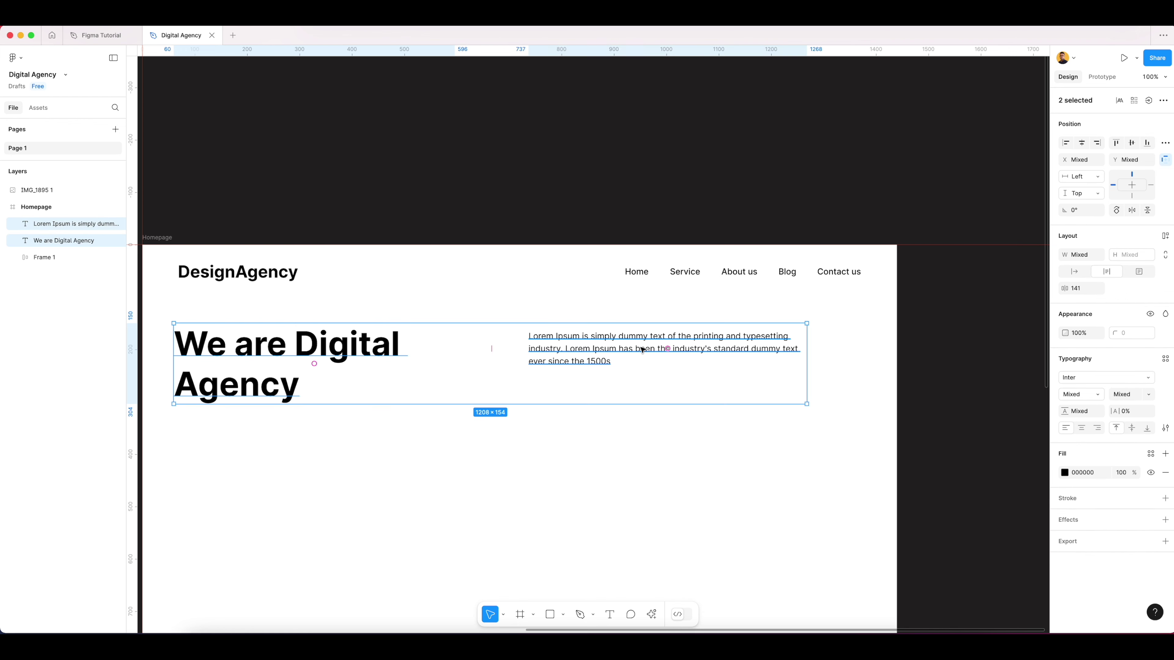
click(1116, 142)
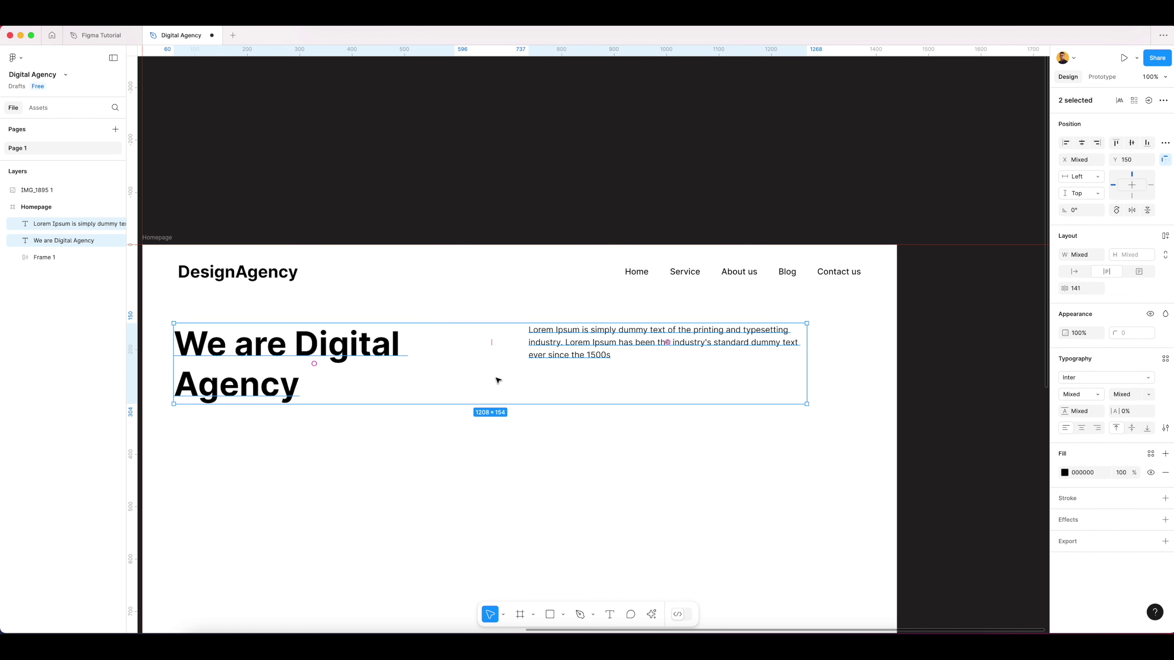
scroll(497, 380, left, 3)
click(692, 439)
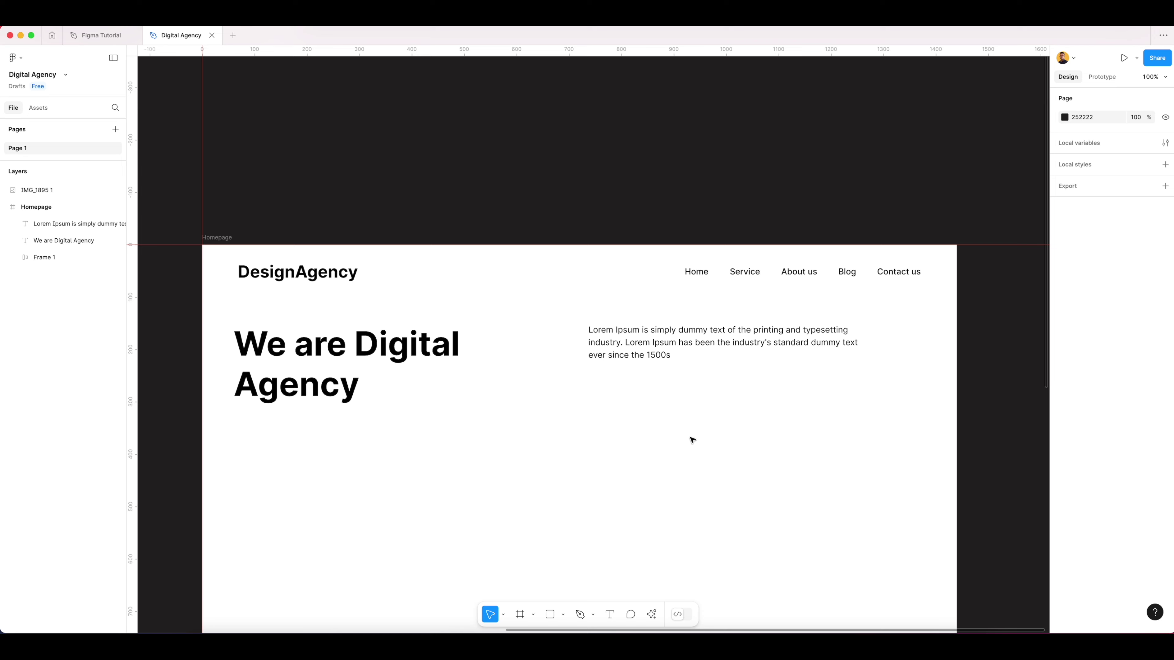
Check the button in the wireframe sketch and draw a rectangle about 157 × 58 below the Lorem Ipsum paragraph
scroll(573, 411, left, 20)
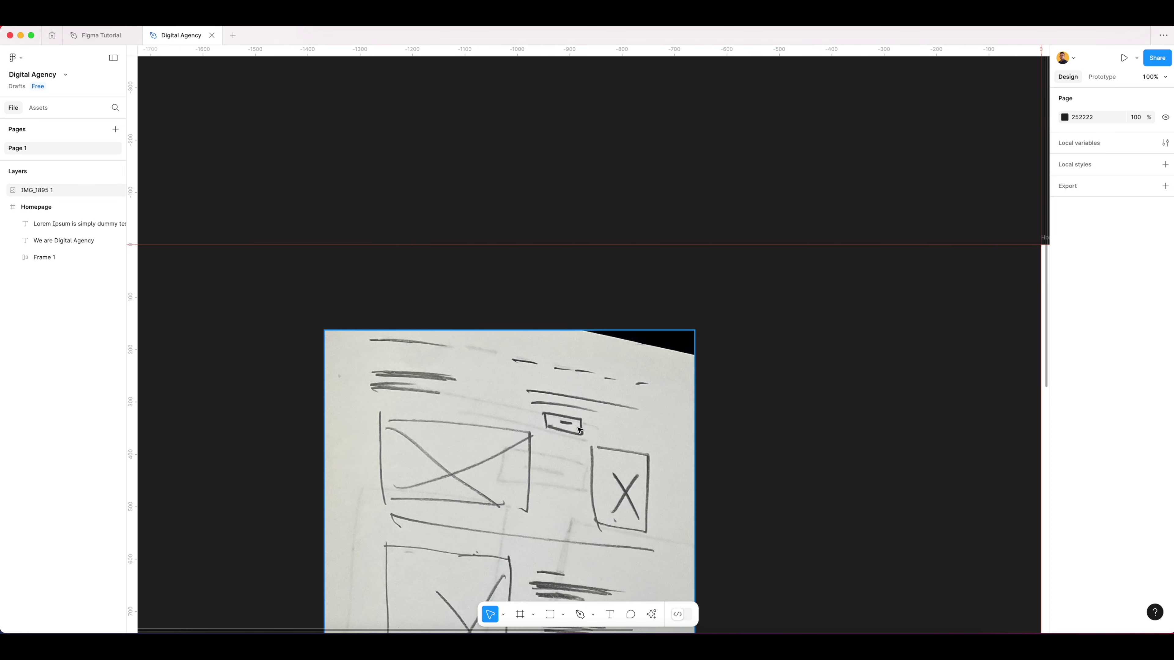
scroll(577, 425, right, 20)
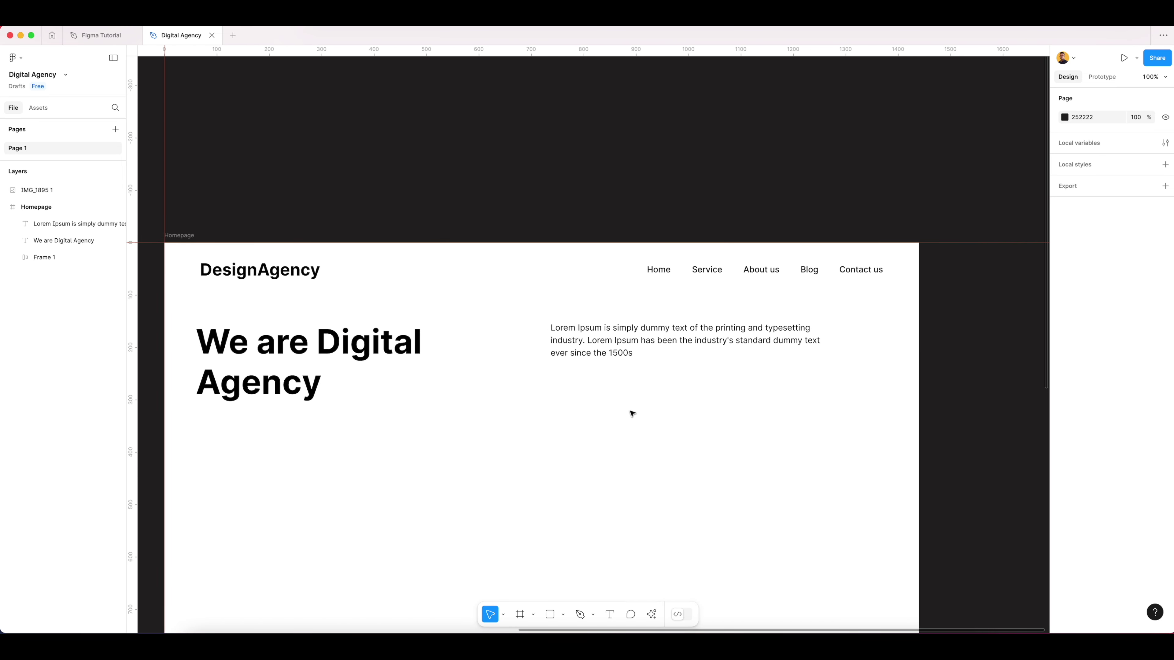
drag(656, 406, 661, 406)
click(443, 366)
click(676, 365)
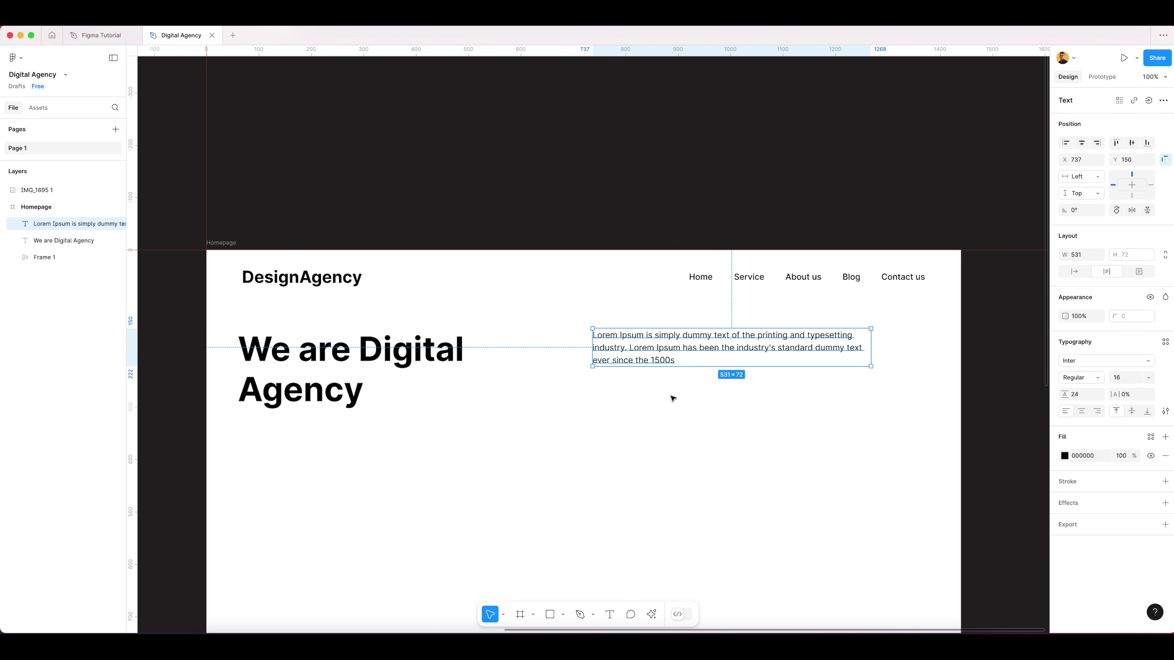
click(676, 401)
click(550, 614)
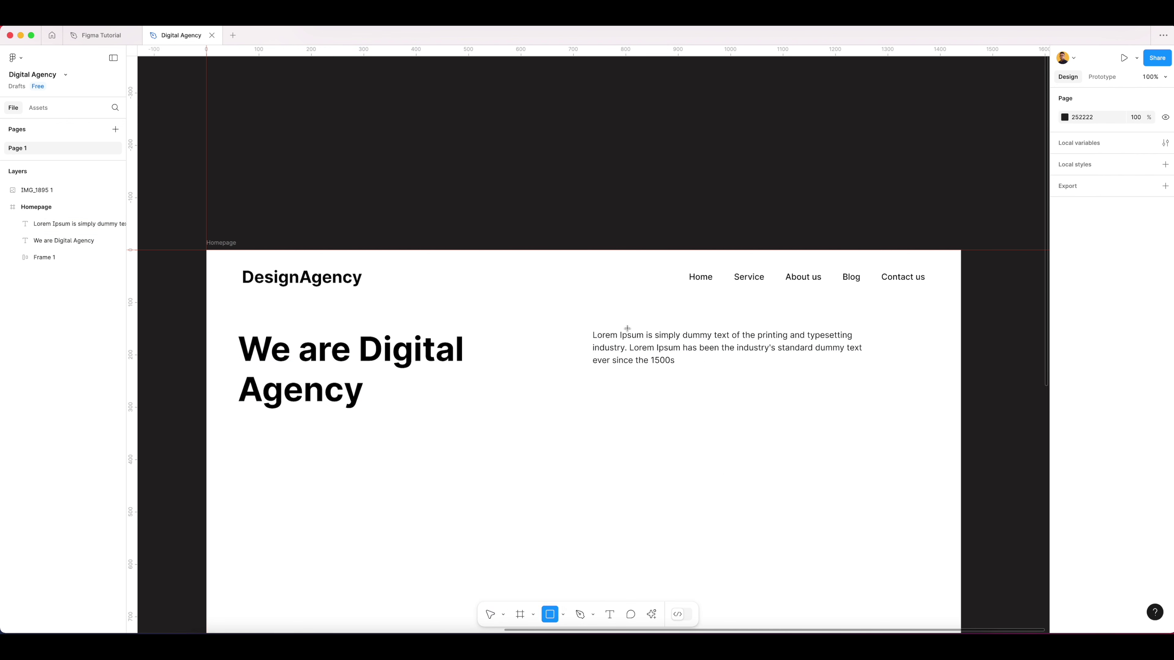
drag(596, 380, 679, 409)
click(686, 416)
click(659, 401)
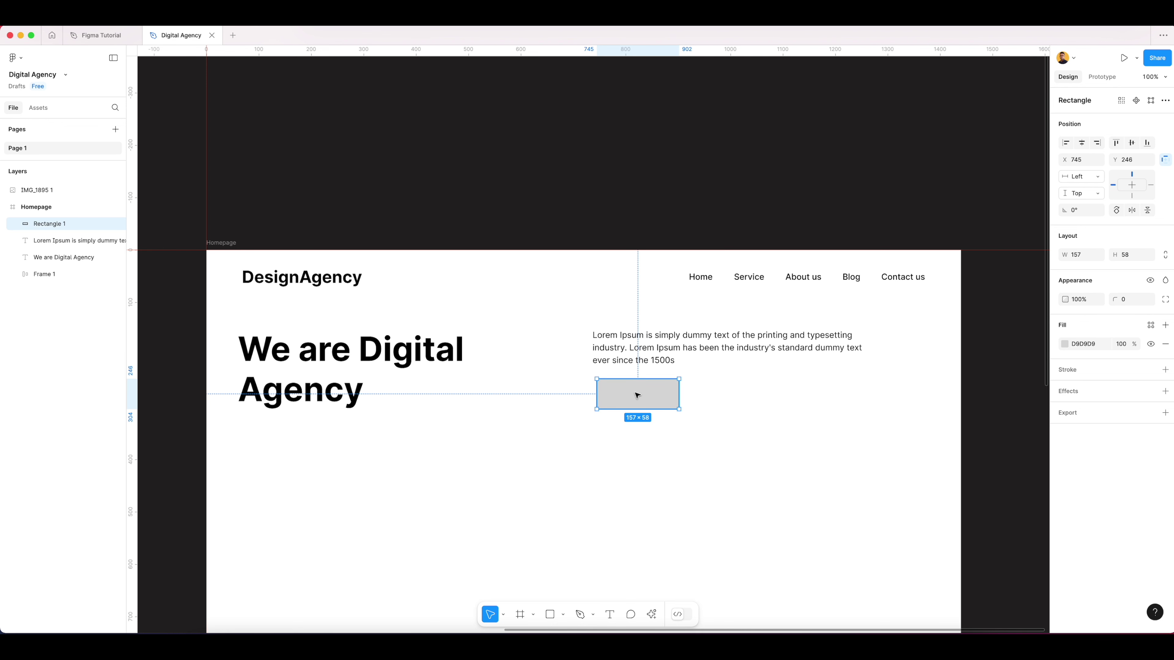
Add the text "Button" on the new rectangle and centre the two on each other horizontally and vertically
key(t)
click(616, 397)
text(Button)
key(Escape)
shift+click(654, 399)
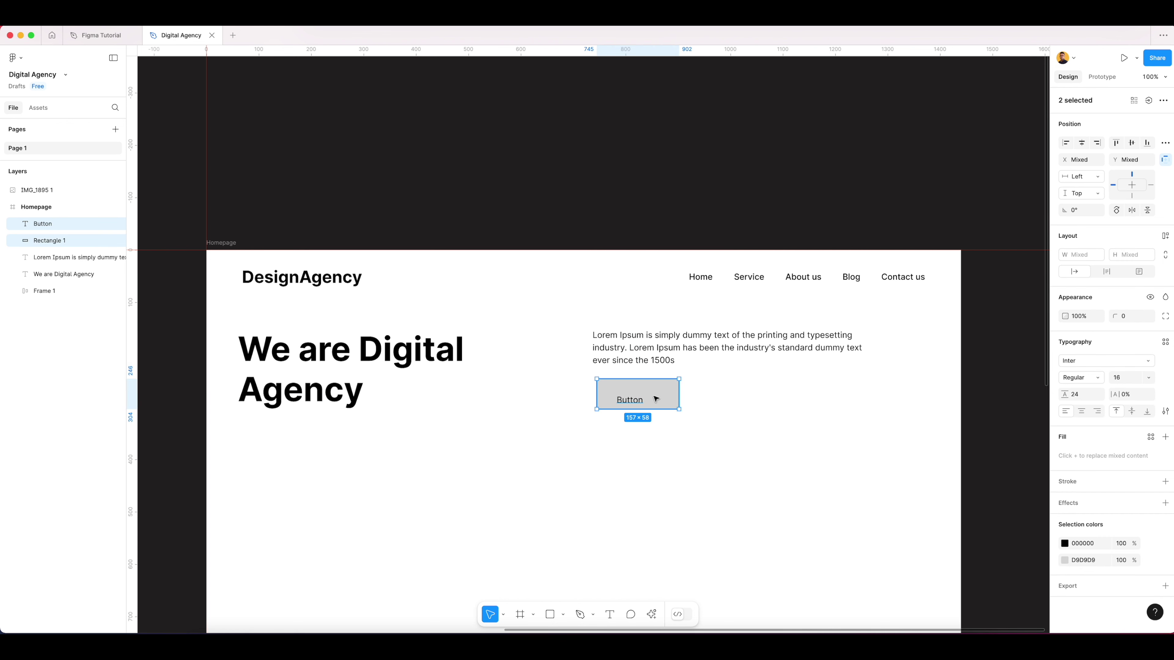
click(1081, 143)
click(1131, 143)
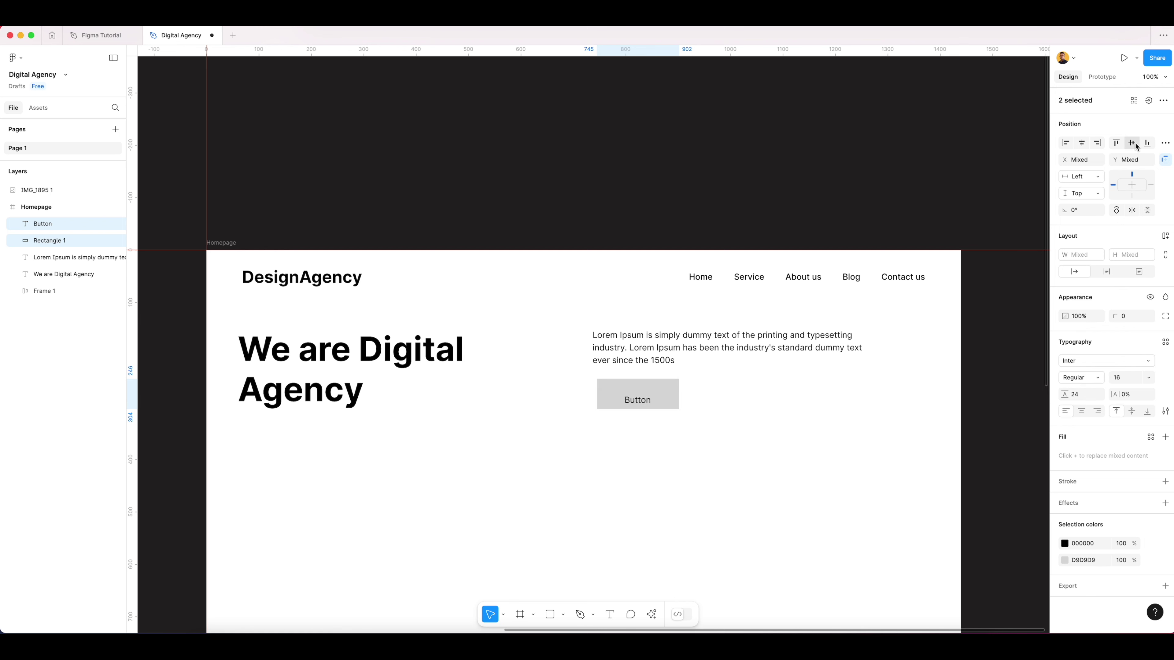
click(702, 423)
Set the "Button" label's font weight to Semi Bold
scroll(634, 404, up, 3)
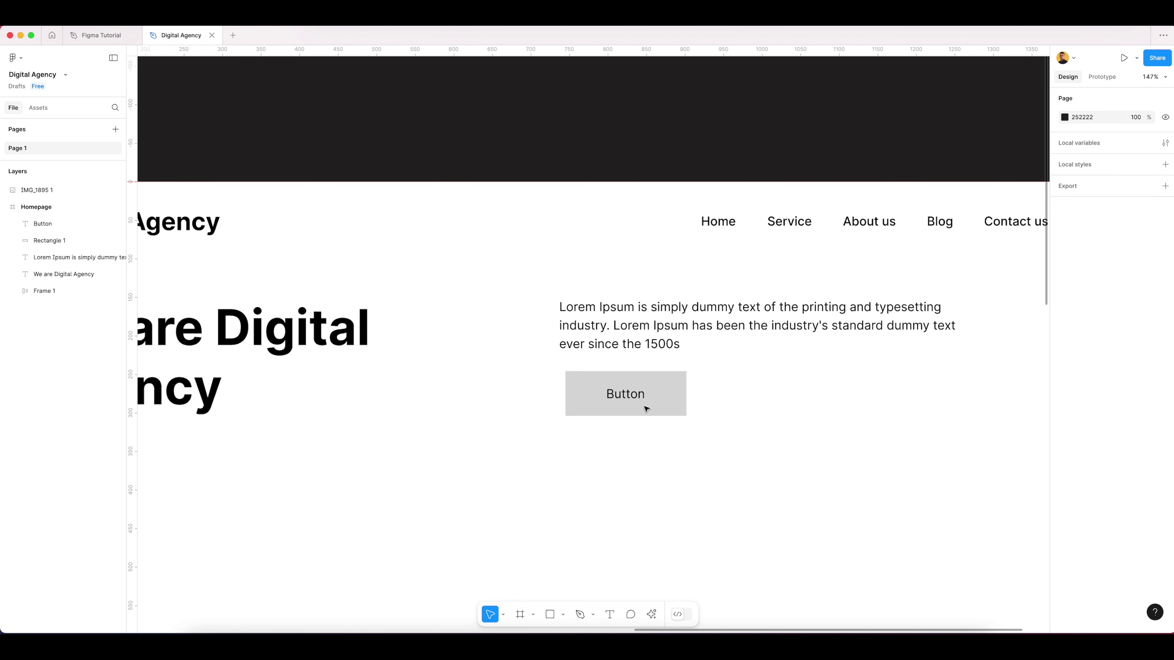
click(673, 384)
click(648, 393)
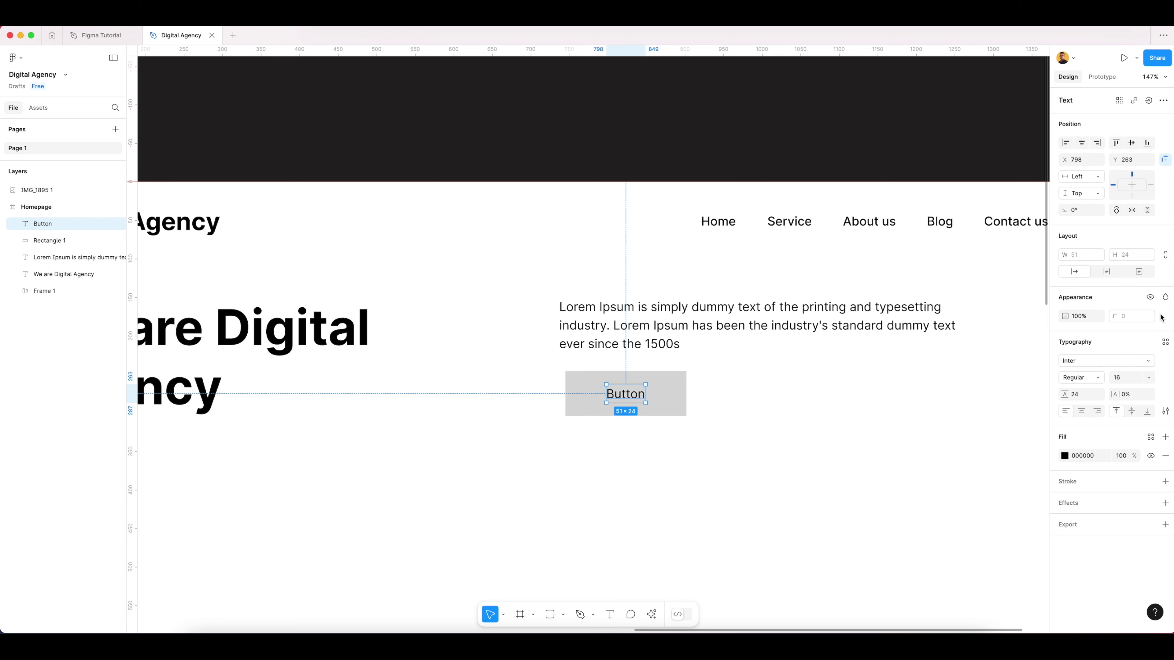
click(1100, 378)
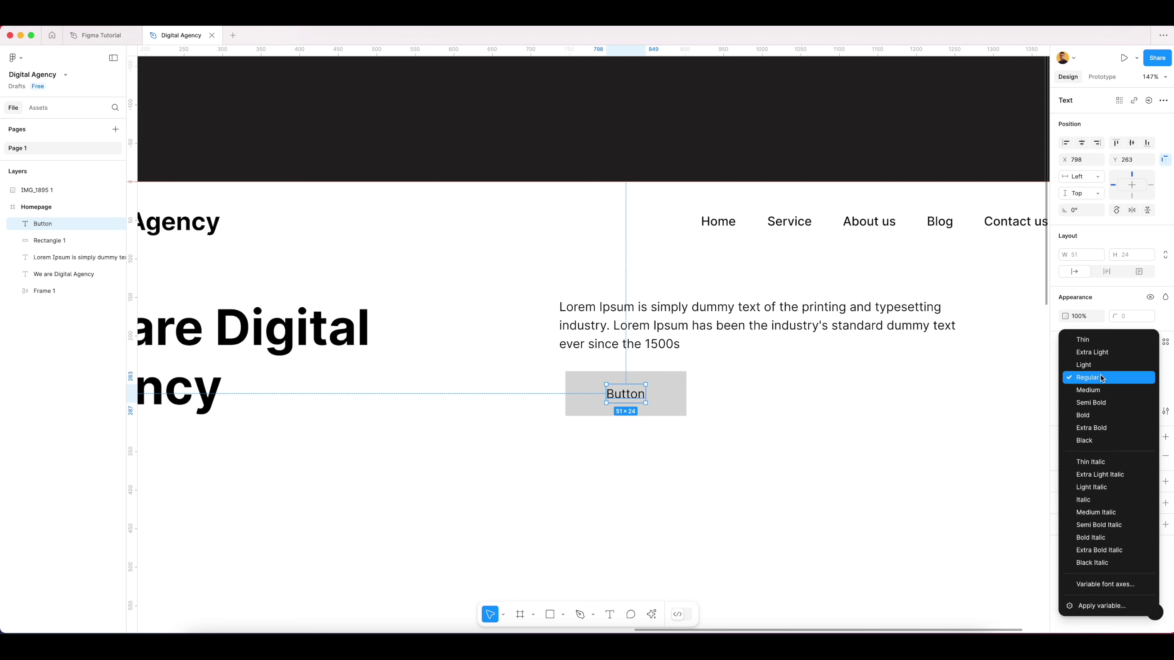
click(1092, 403)
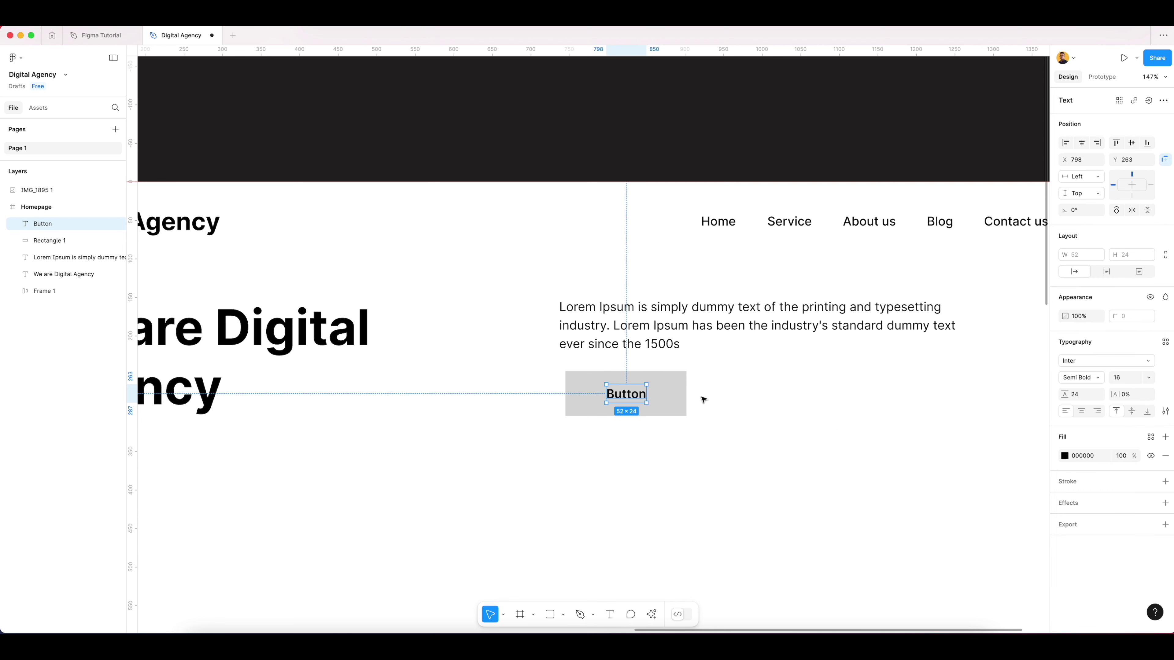
Resize the button rectangle to 120 × 48 and centre the "Button" label on it again in both directions
click(681, 400)
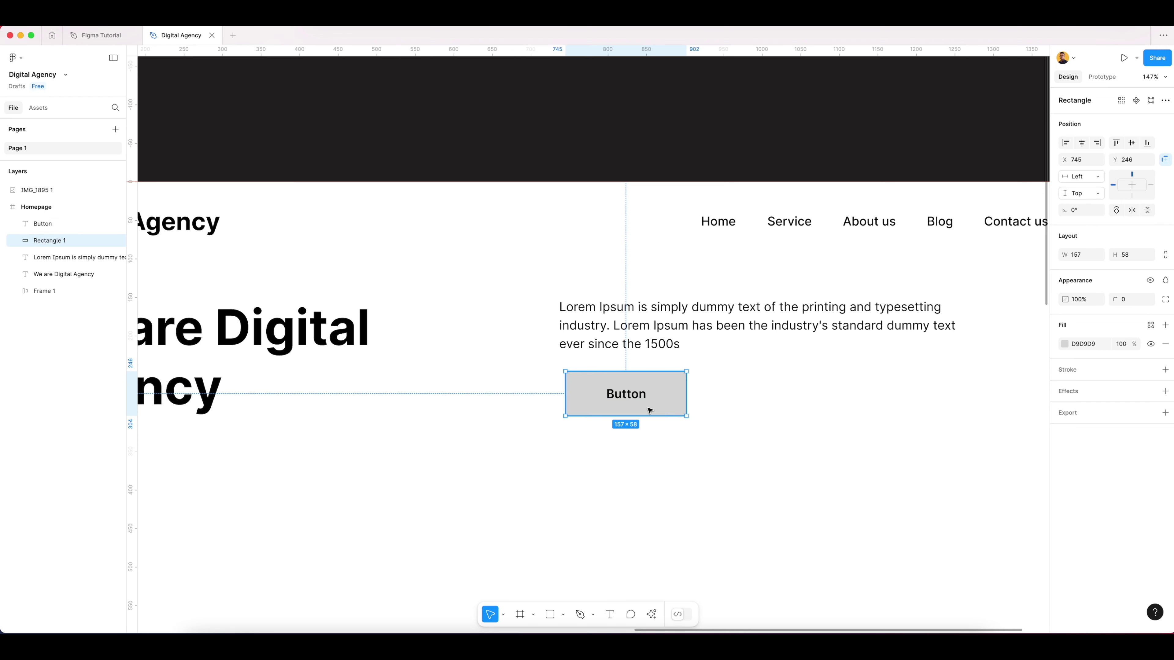
scroll(652, 400, up, 3)
drag(649, 414, 660, 386)
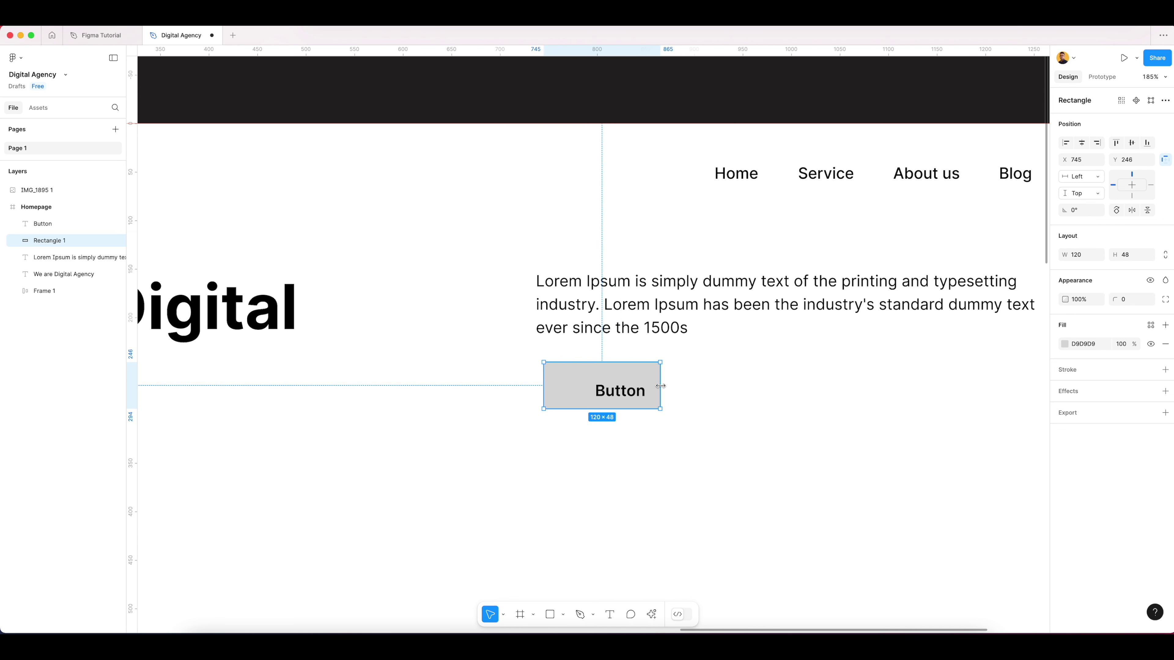
click(623, 388)
shift+click(634, 376)
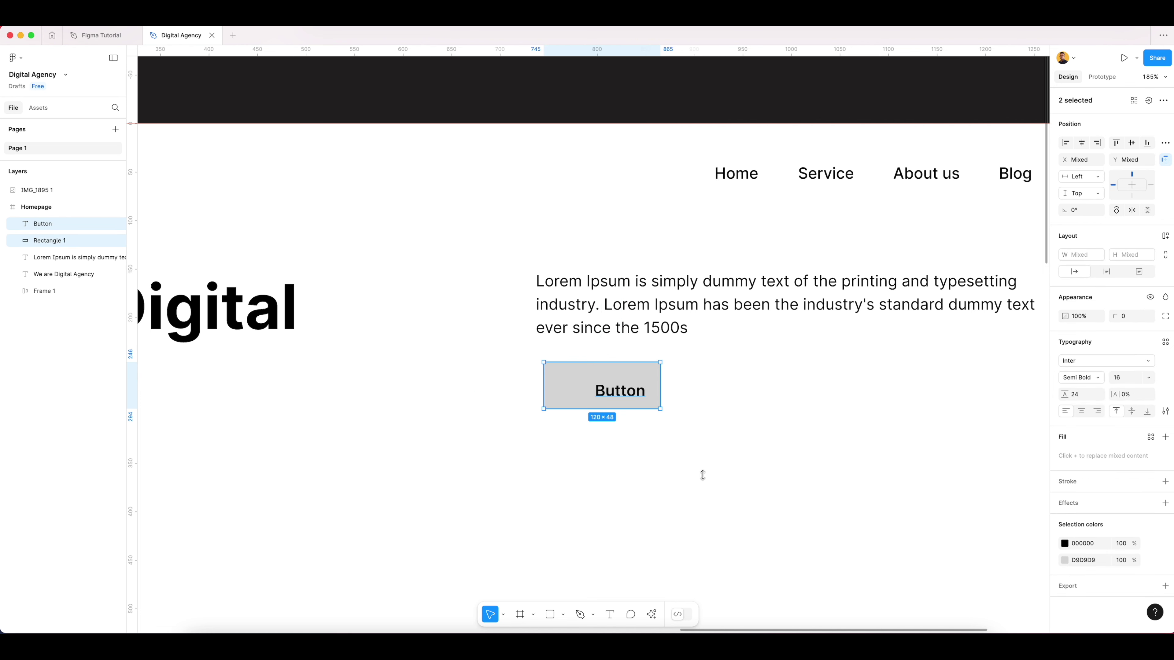
click(1082, 143)
click(1131, 142)
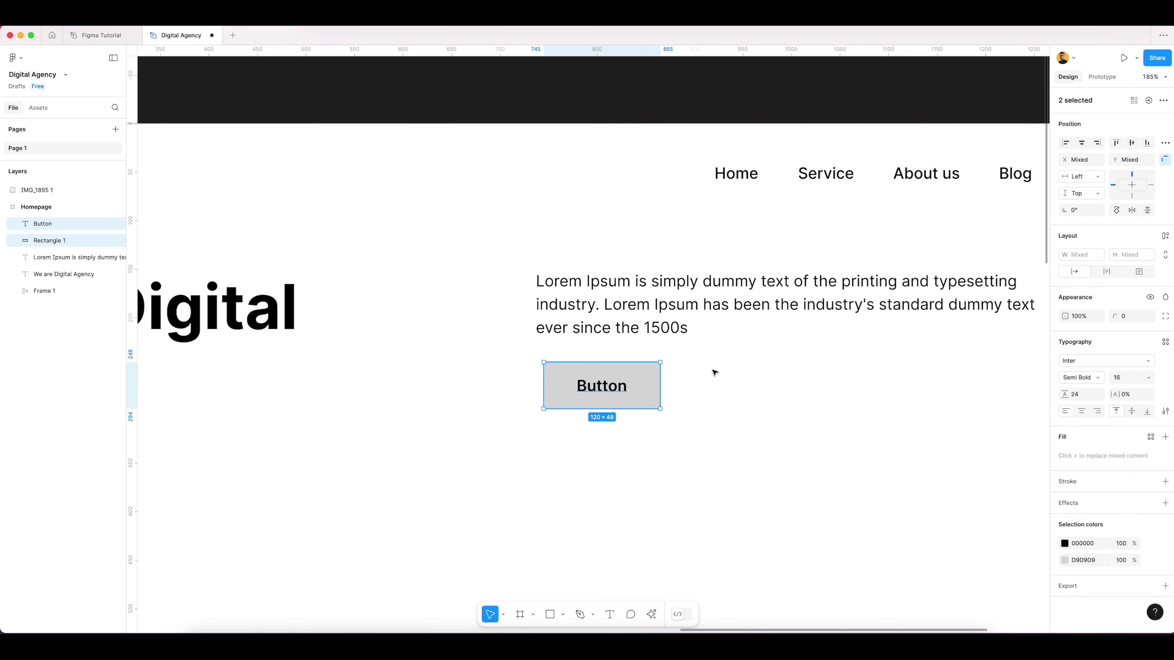
click(716, 374)
Compare the homepage with the wireframe sketch and examine the image placeholders drawn below the hero text
scroll(715, 373, down, 5)
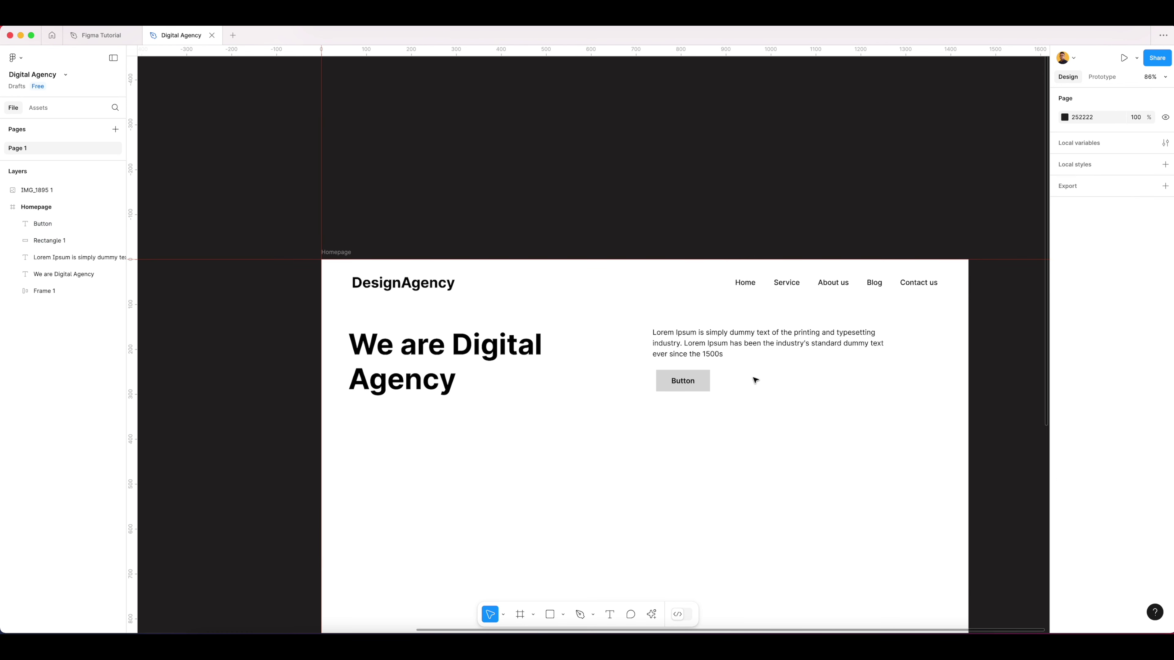
click(683, 363)
click(741, 389)
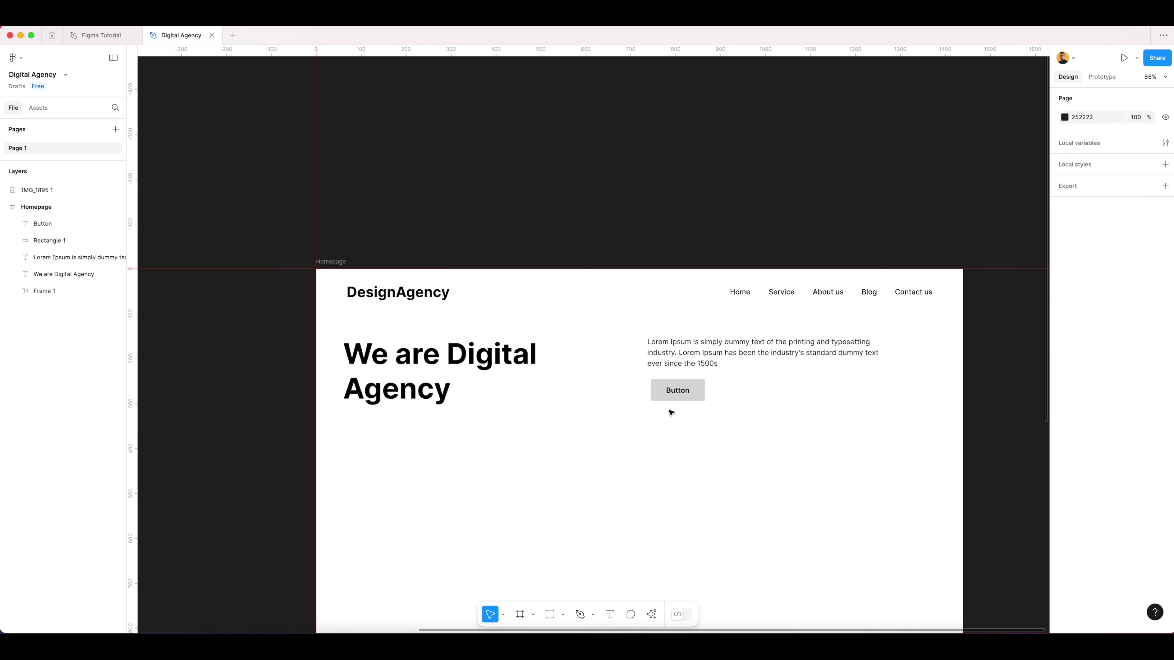
scroll(671, 407, down, 4)
scroll(703, 390, left, 3)
click(314, 399)
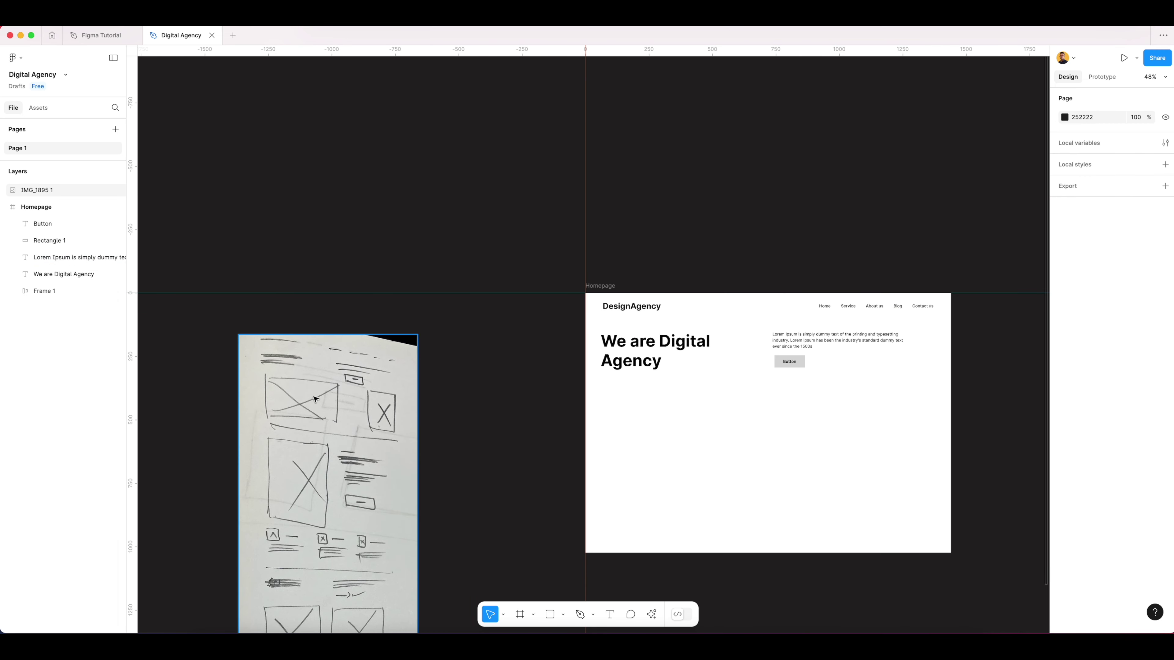
scroll(322, 394, up, 5)
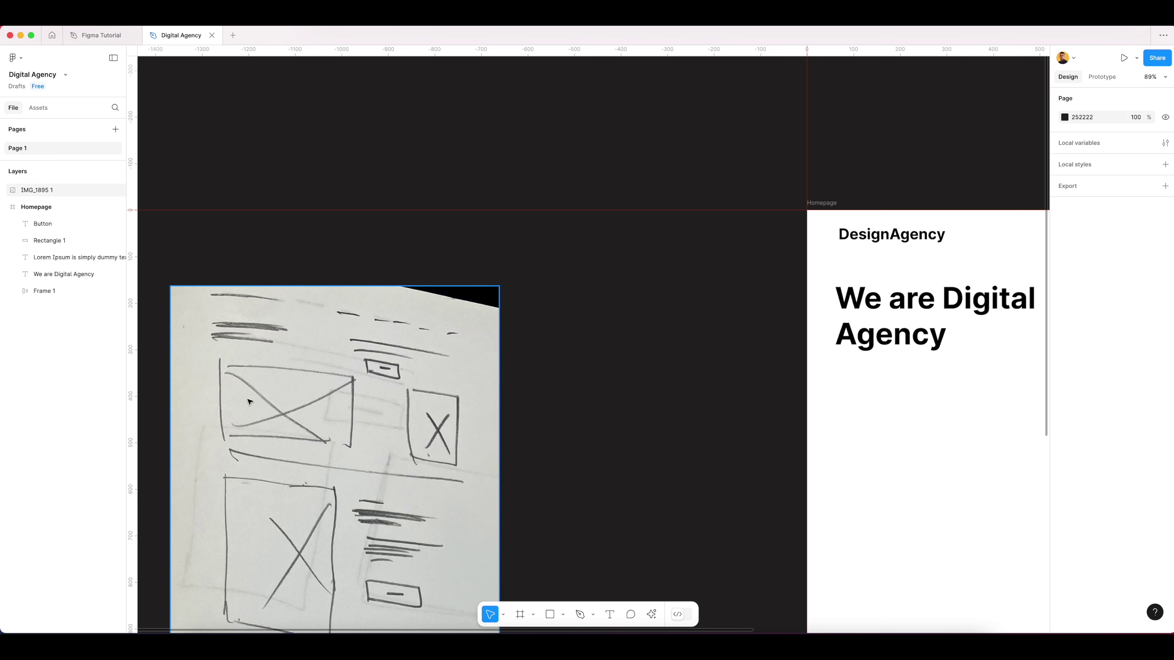
scroll(728, 383, down, 4)
drag(908, 421, 693, 362)
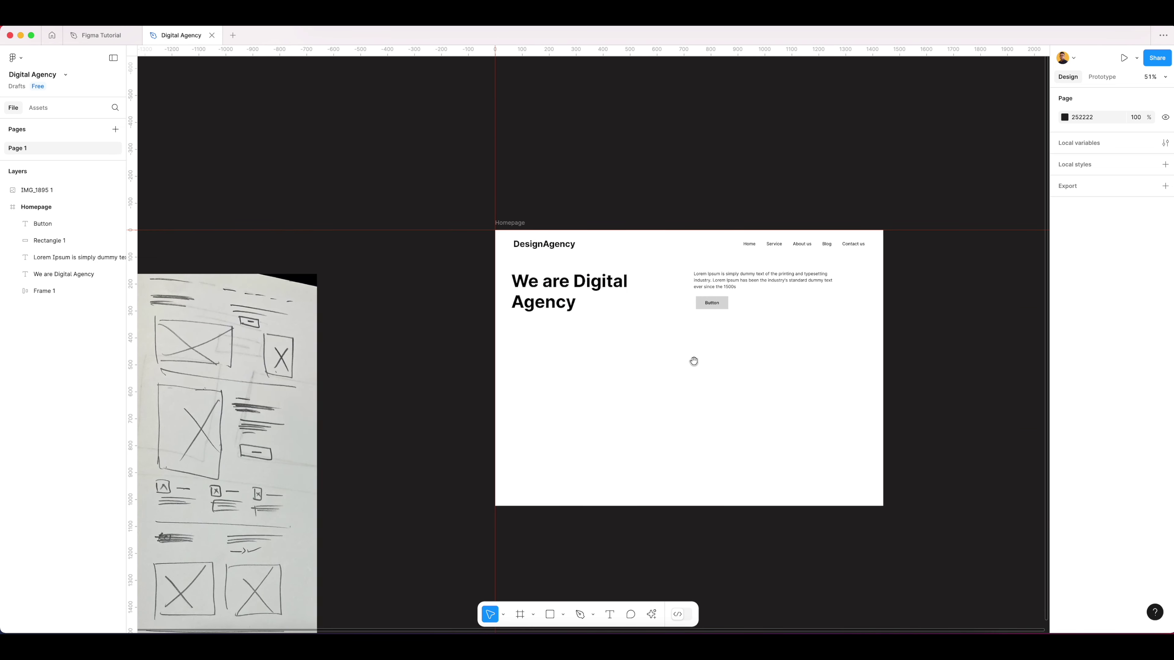
Show the layout grid and draw a rectangle about 872 × 431 across the first eight columns below the hero text
scroll(708, 357, up, 2)
scroll(740, 352, up, 3)
key(ctrl+g)
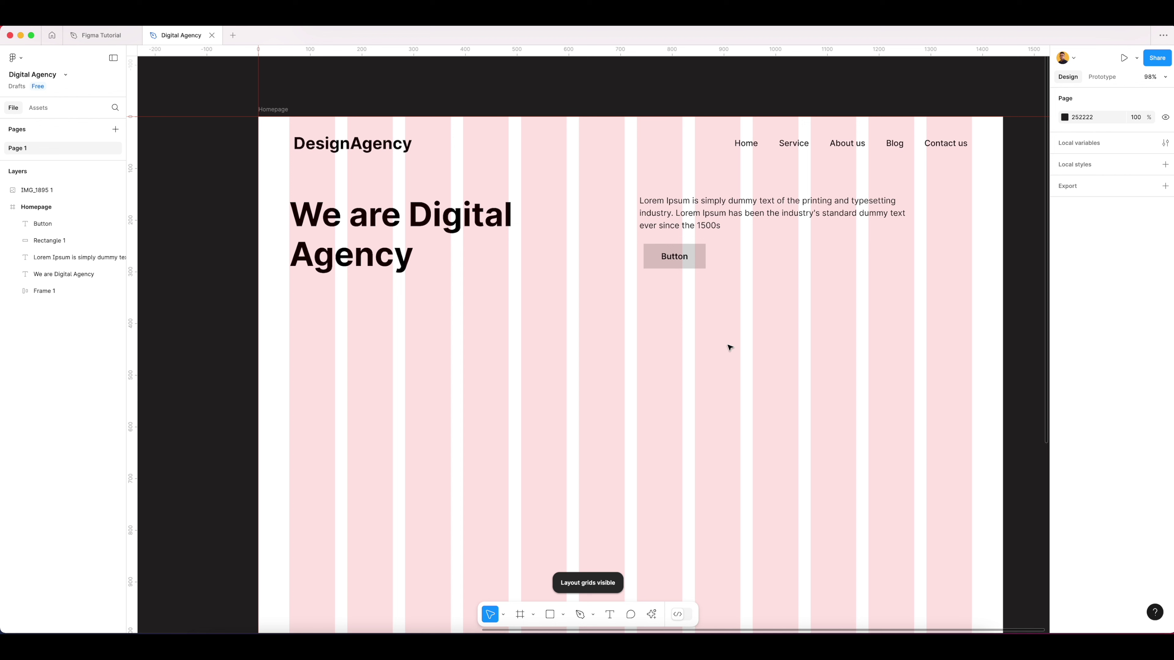
click(549, 614)
drag(289, 310, 740, 533)
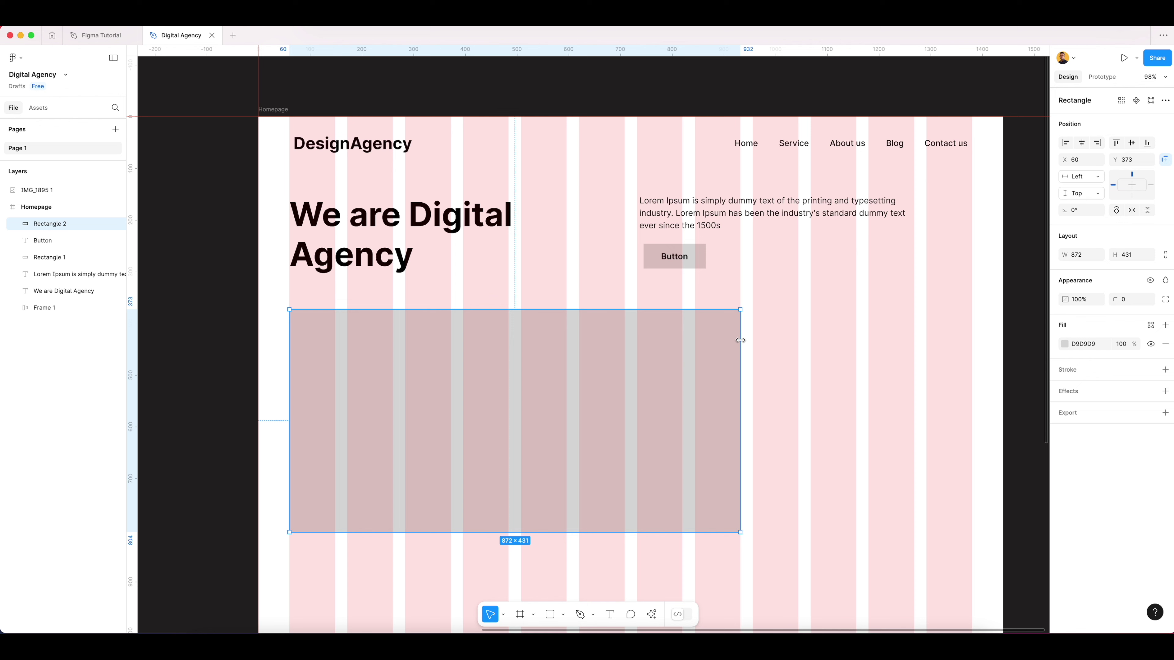
Duplicate the large rectangle beside it, narrow the copy to 424 wide over the last four columns, and hide the layout grid
drag(439, 366, 666, 364)
drag(523, 372, 752, 370)
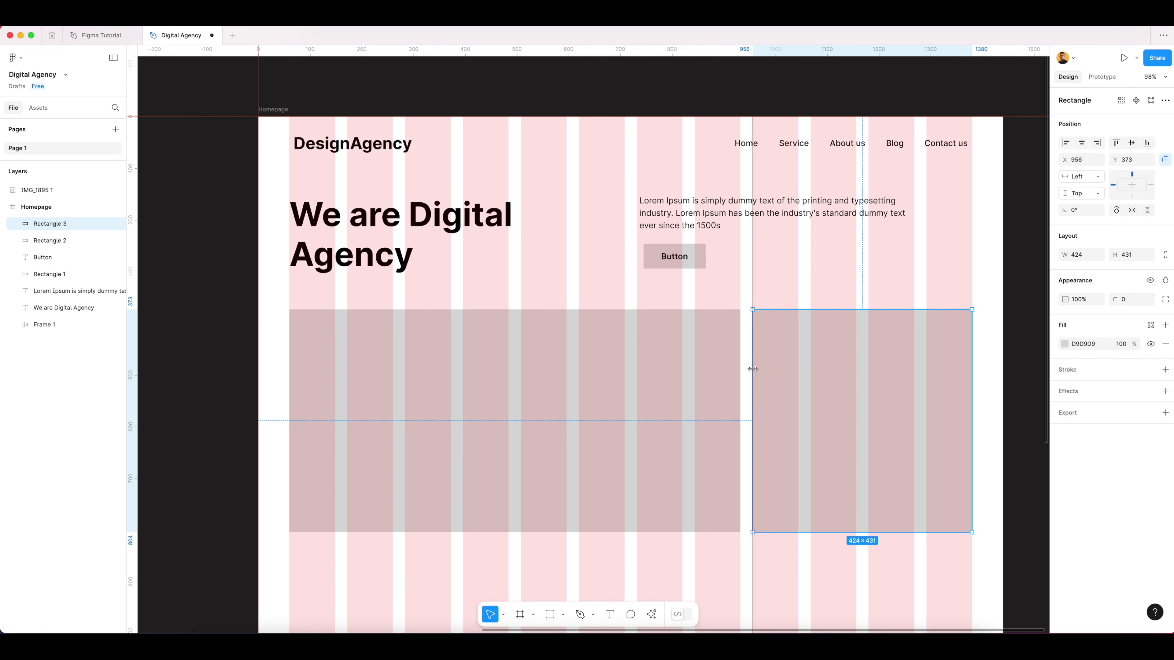
click(748, 282)
key(ctrl+g)
scroll(744, 296, down, 3)
scroll(686, 293, left, 2)
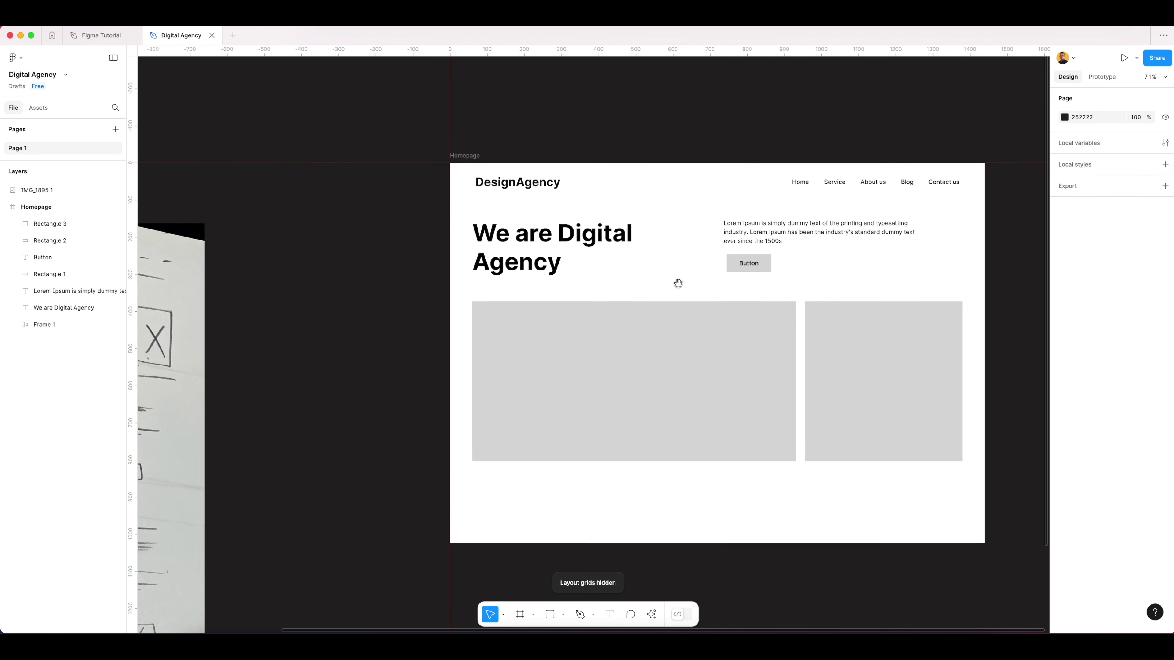
Wrap the "Button" label and its rectangle together in a frame
drag(686, 292, 662, 346)
click(532, 300)
shift+click(785, 285)
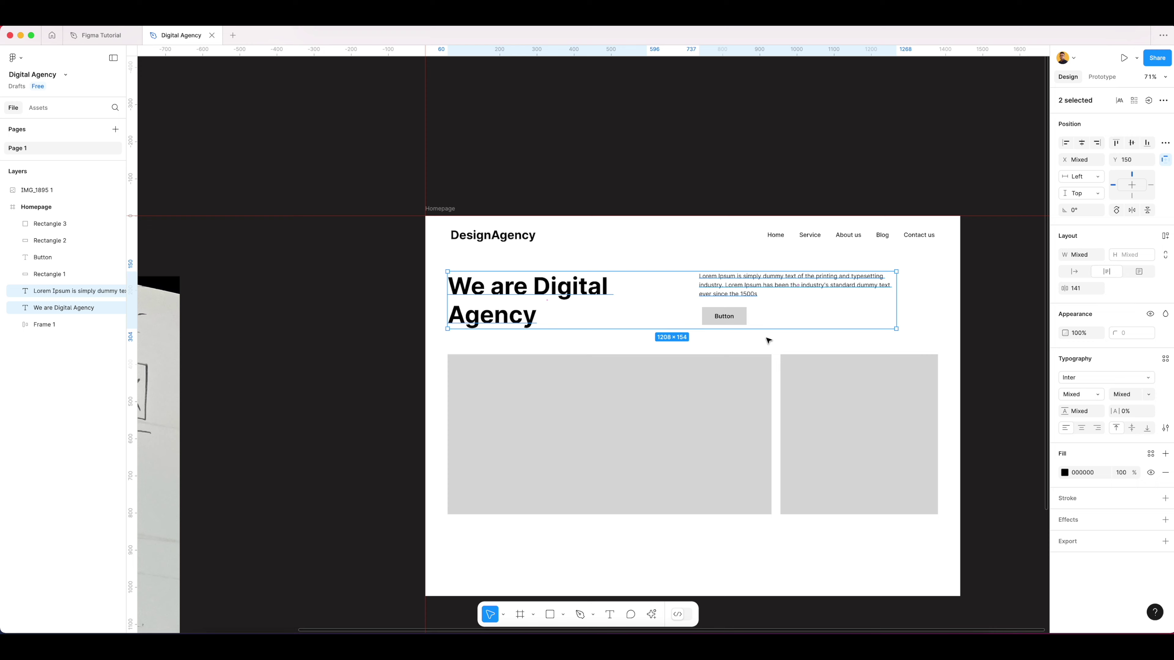
click(723, 316)
scroll(721, 317, up, 5)
shift+click(746, 320)
right_click(756, 282)
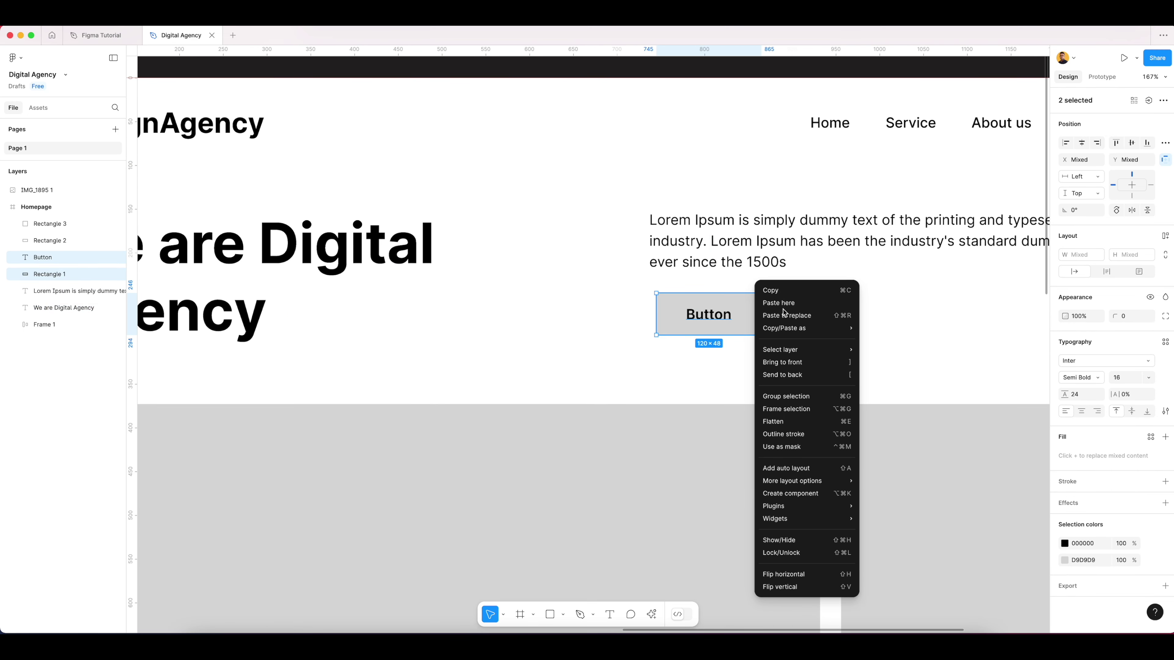
click(791, 409)
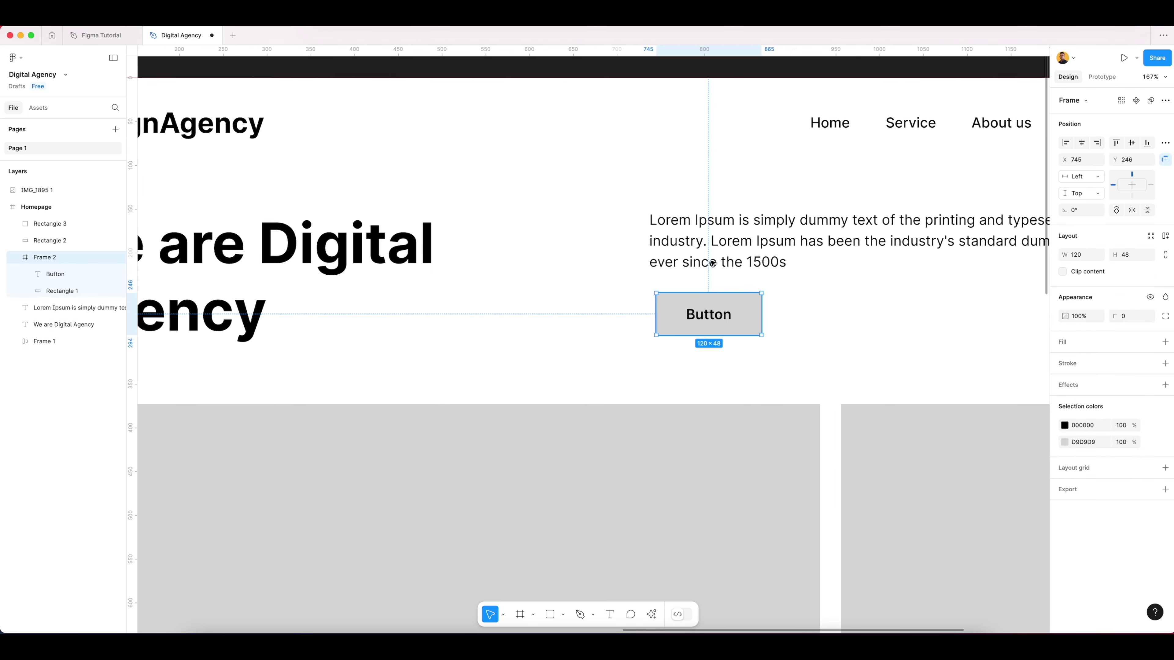
Align the button frame's left edge with the Lorem Ipsum paragraph
shift+click(721, 265)
click(1066, 143)
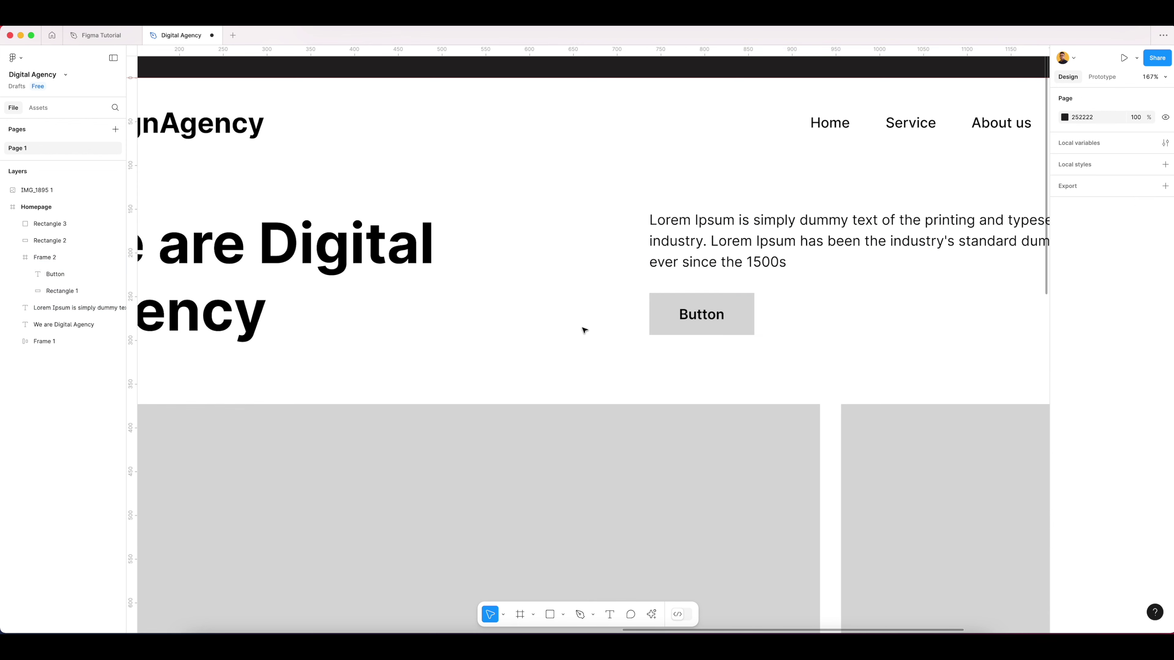
click(581, 329)
scroll(581, 329, down, 5)
Combine the Lorem Ipsum paragraph and the button frame in an auto layout, and select it together with the heading
click(508, 307)
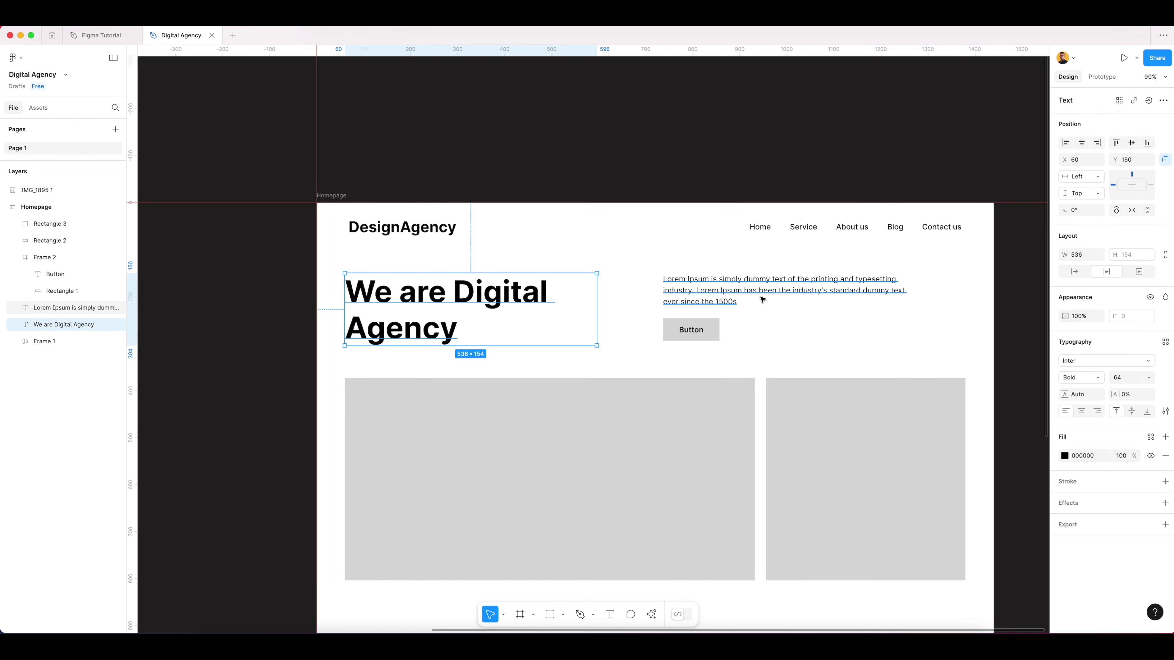
click(716, 342)
click(698, 327)
shift+click(725, 303)
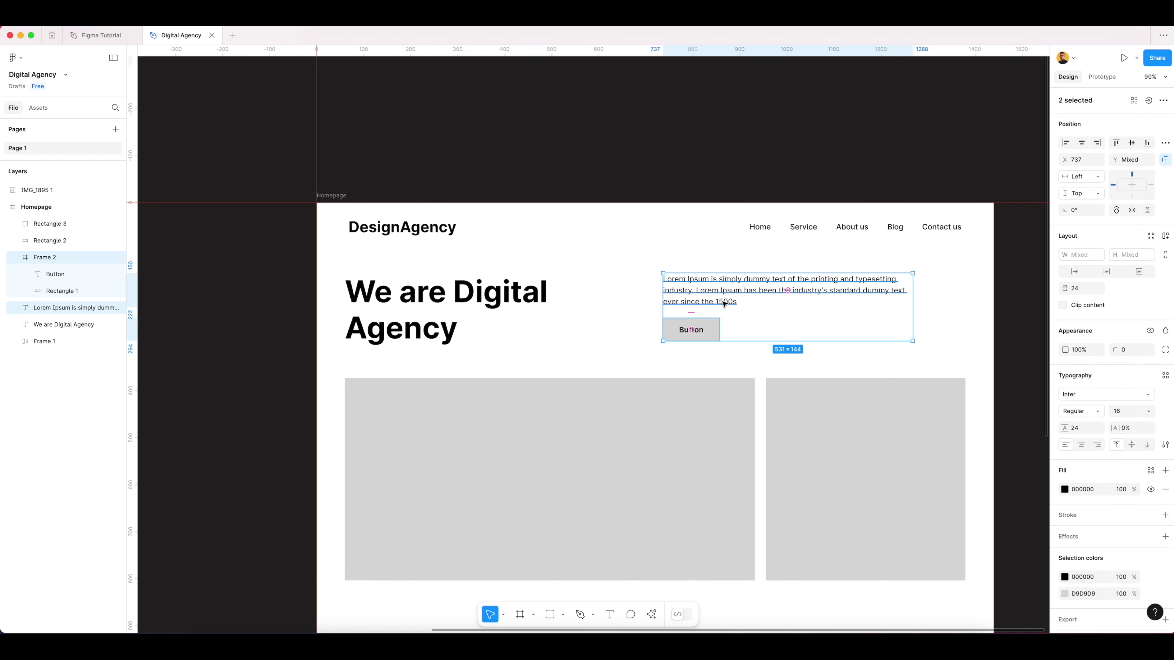
key(shift+a)
shift+click(489, 291)
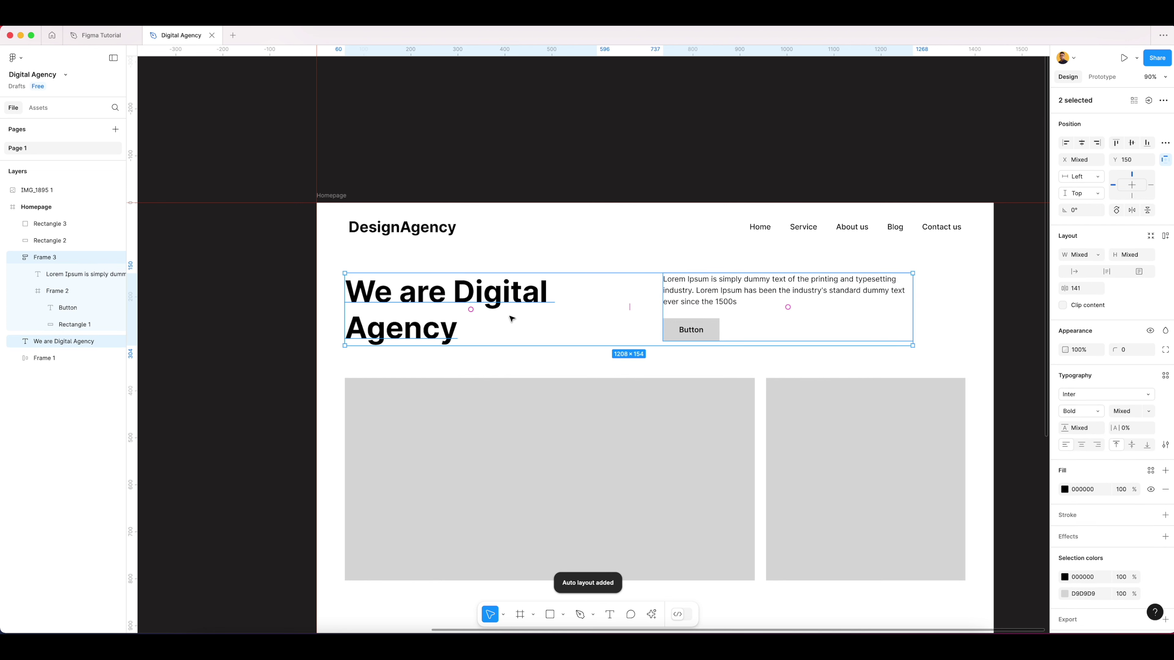
Wrap the "We are Digital Agency" heading in its own auto layout and vertically centre the paragraph-and-button block with it
key(Escape)
click(467, 299)
shift+click(740, 319)
key(shift+a)
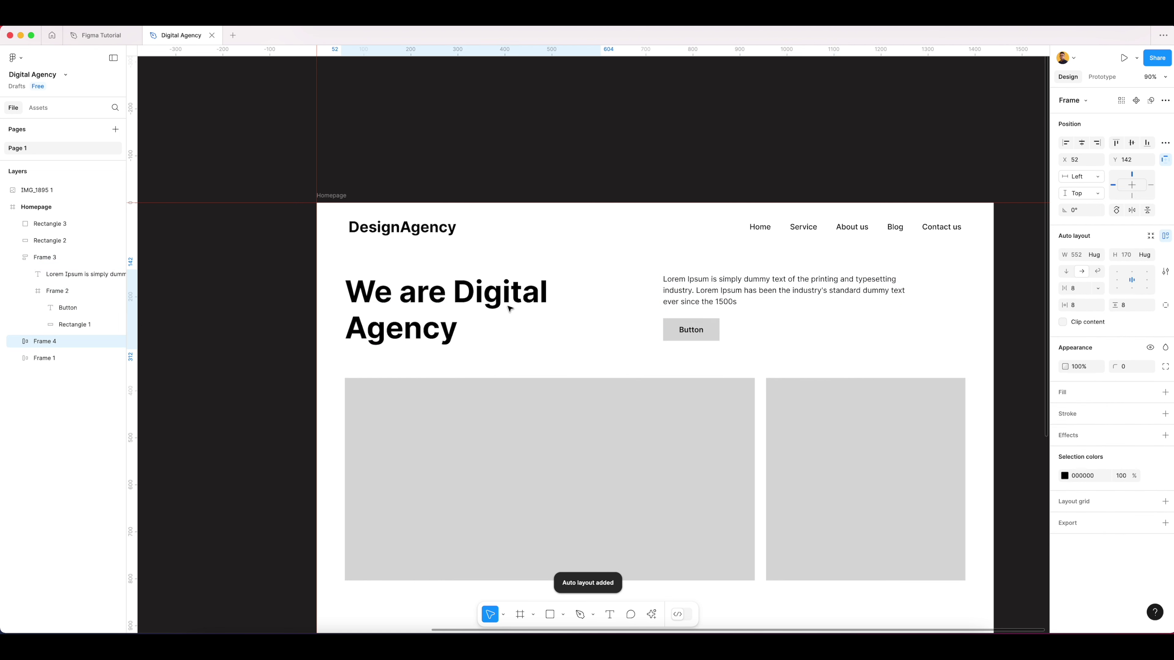
click(1131, 142)
Shift the heading and paragraph blocks together against the layout grid so the heading frame starts at X 60
key(ctrl+g)
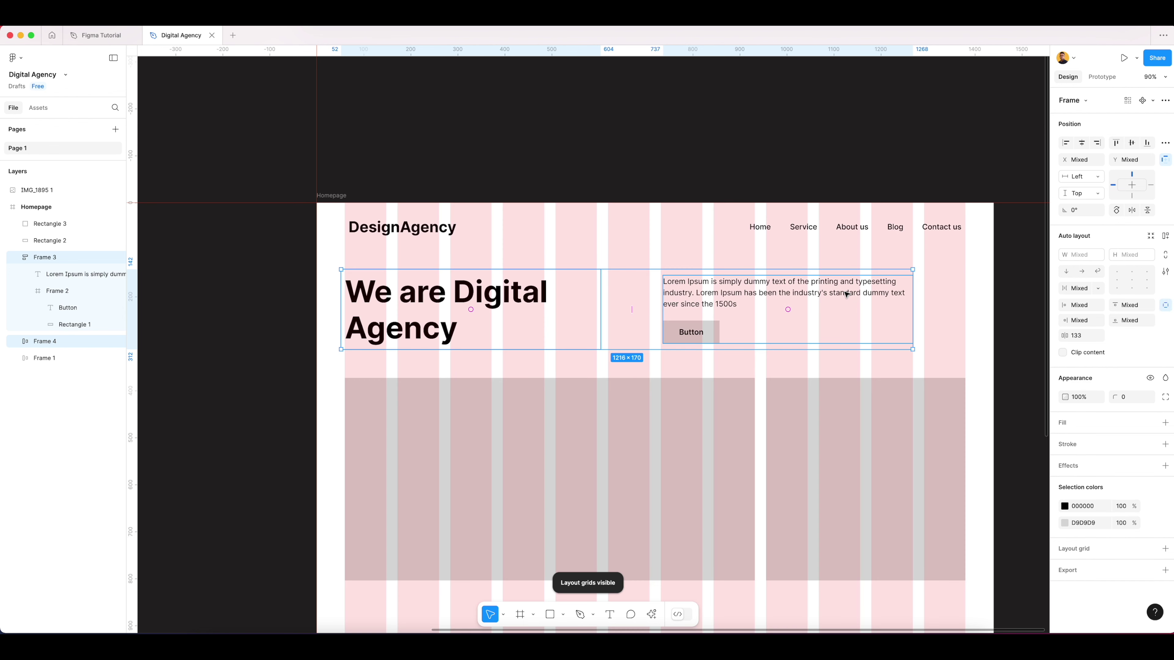
drag(503, 325, 505, 323)
click(574, 186)
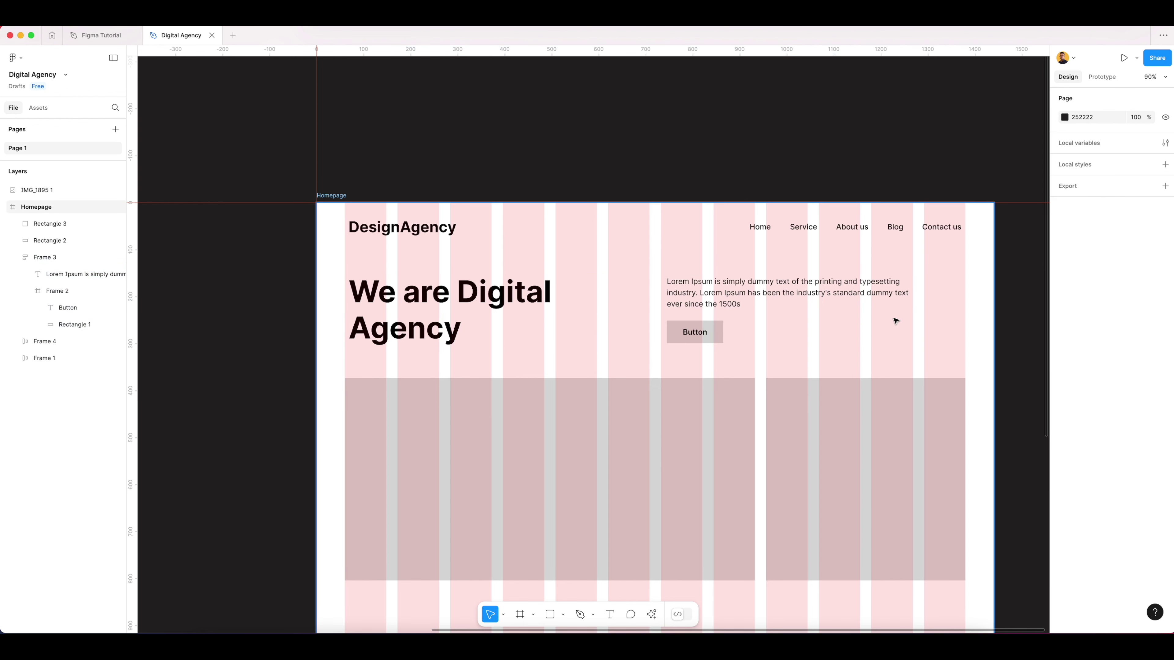
scroll(893, 318, down, 3)
key(ctrl+g)
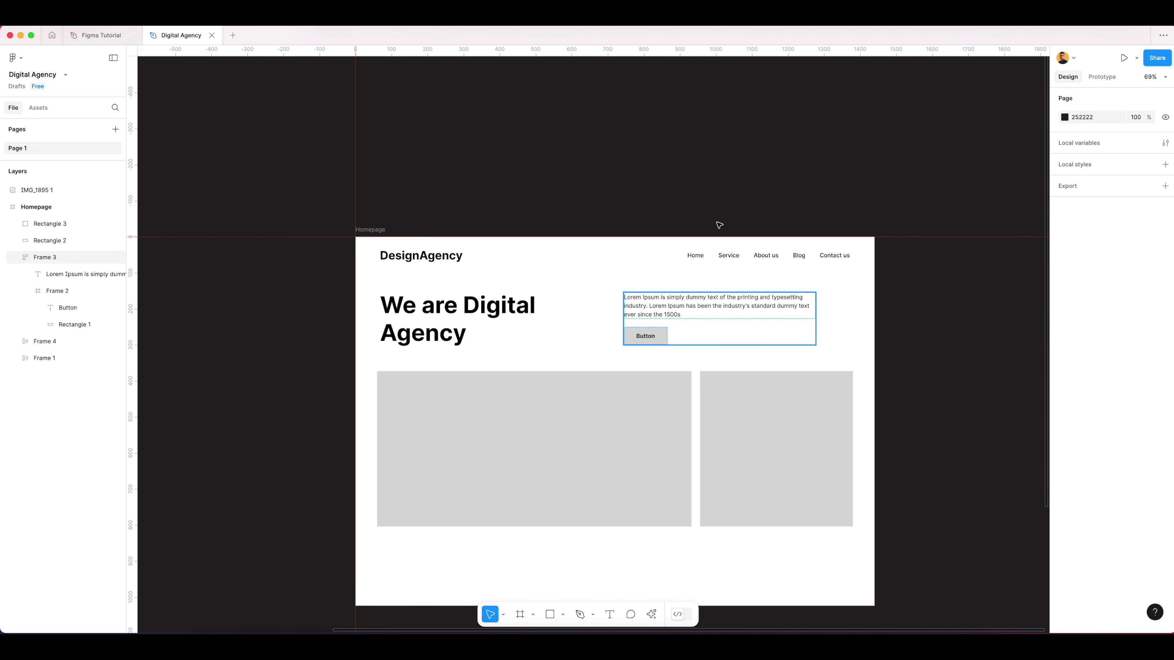
Add a separate "Button" text label just below the existing hero button
double_click(667, 334)
click(670, 358)
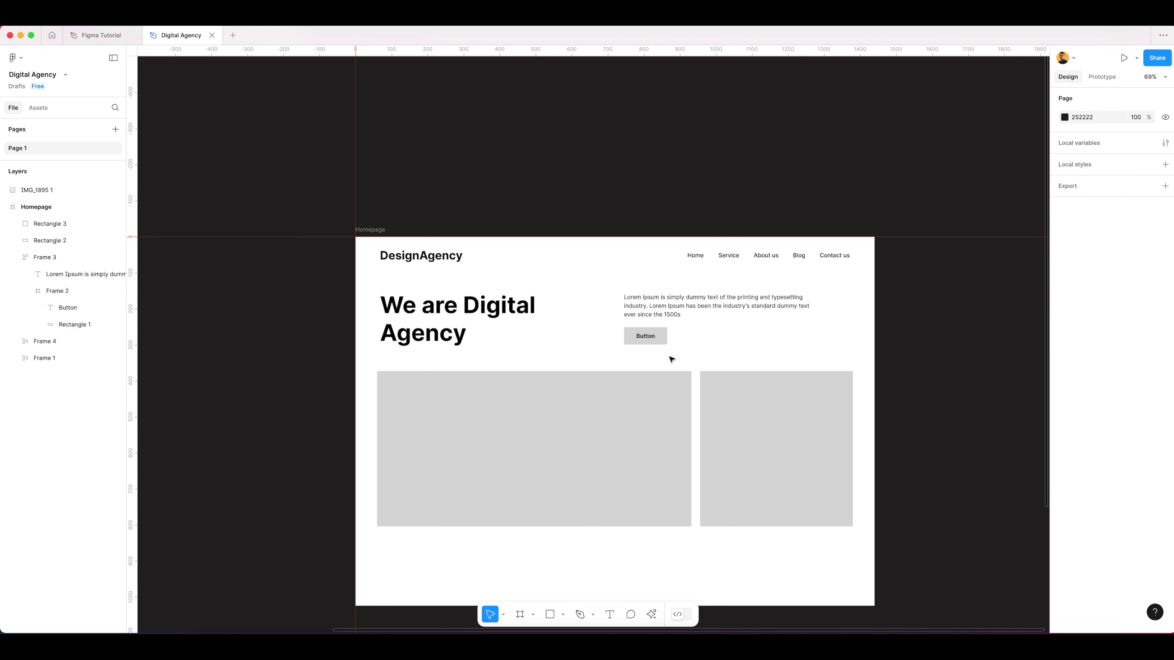
scroll(671, 359, up, 5)
scroll(661, 350, left, 2)
double_click(670, 334)
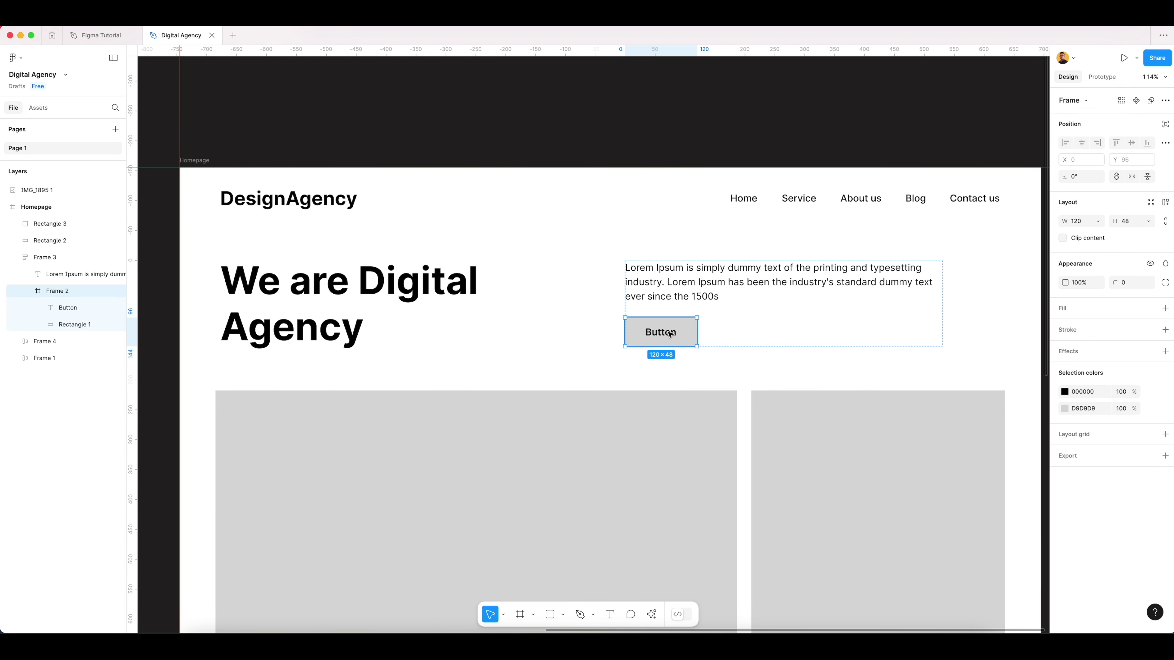
click(684, 361)
key(t)
click(642, 367)
text(Button)
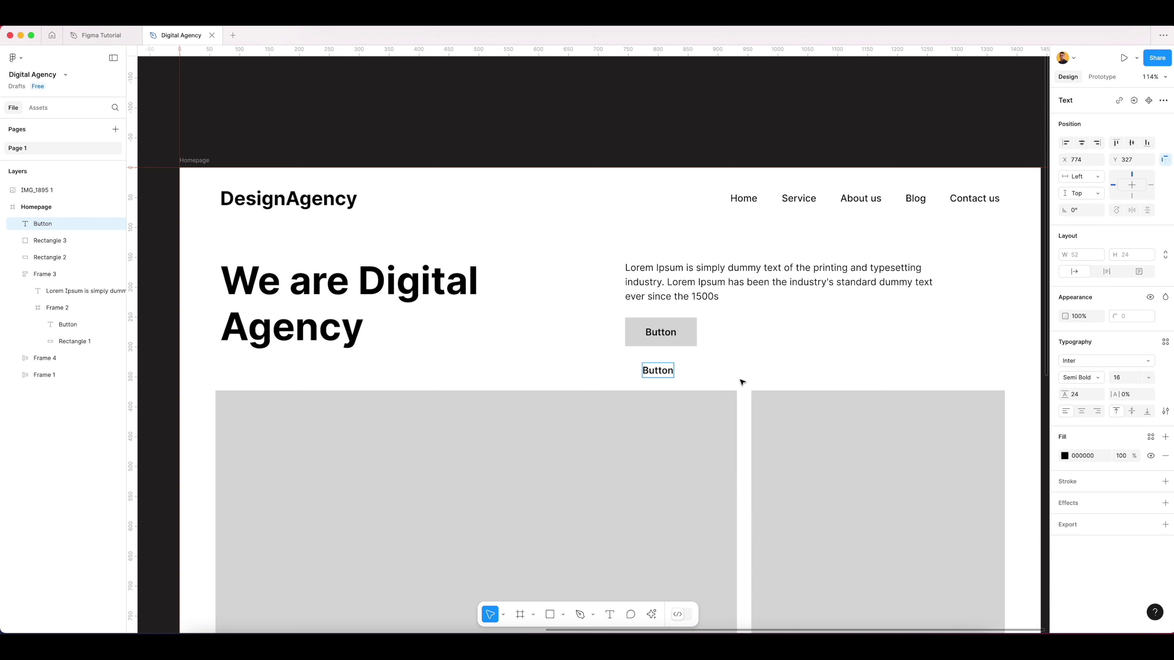
Wrap the new "Button" label in an auto layout with 24 horizontal and 16 vertical padding
right_click(653, 369)
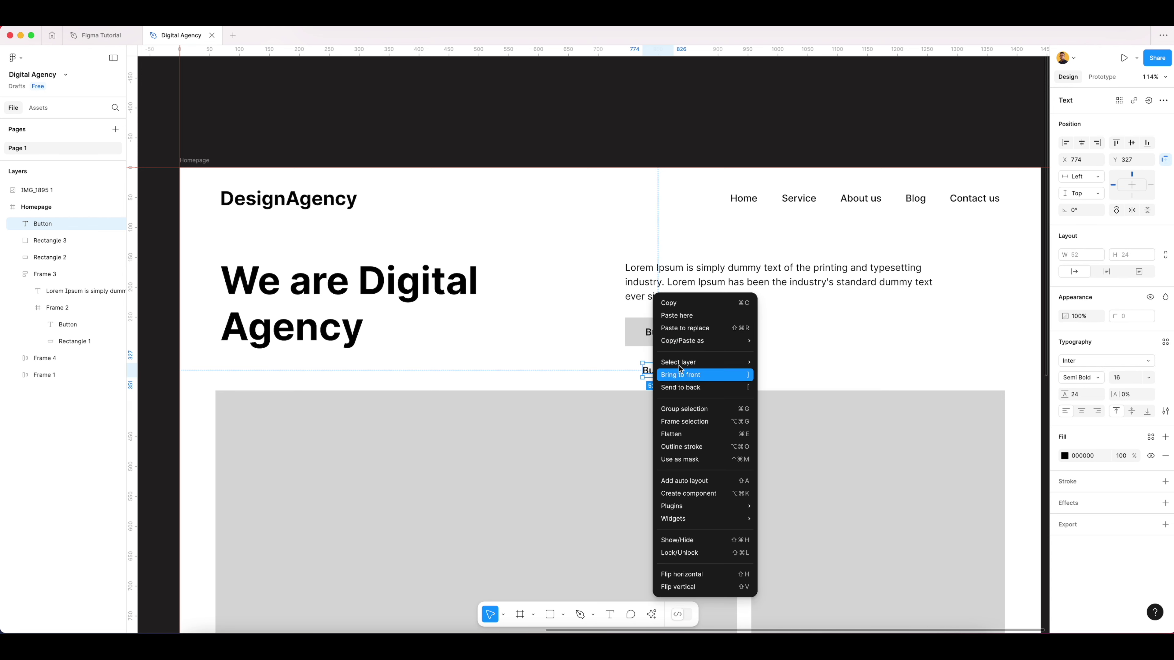
click(693, 481)
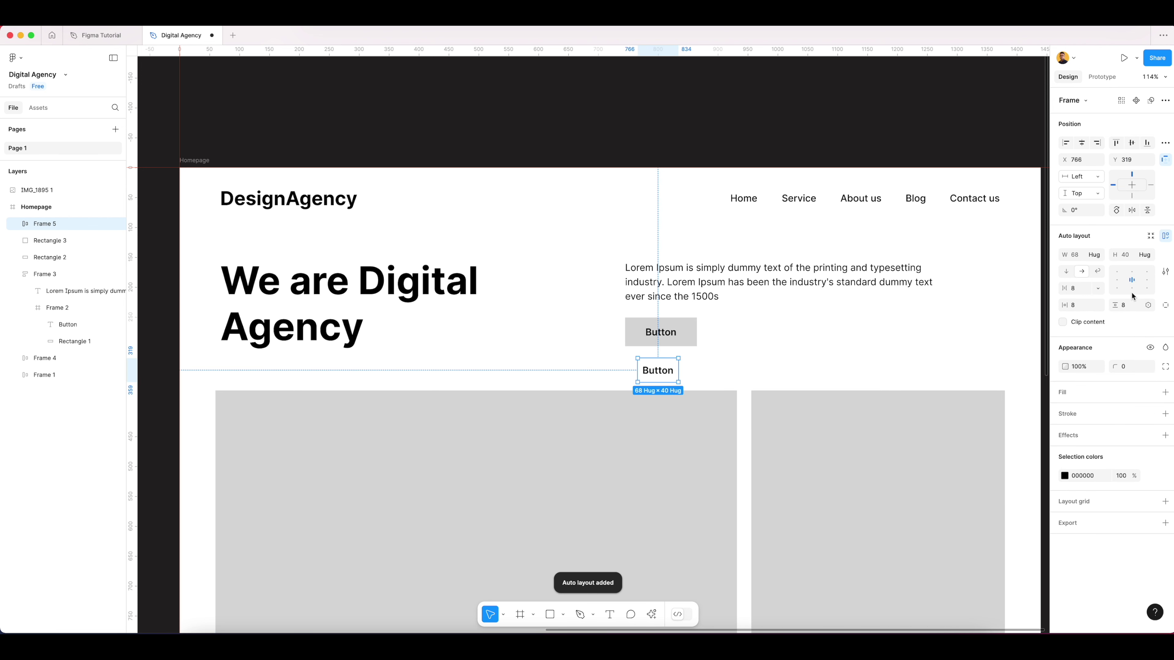
click(1078, 307)
key(Tab)
text(16)
key(Tab)
click(694, 338)
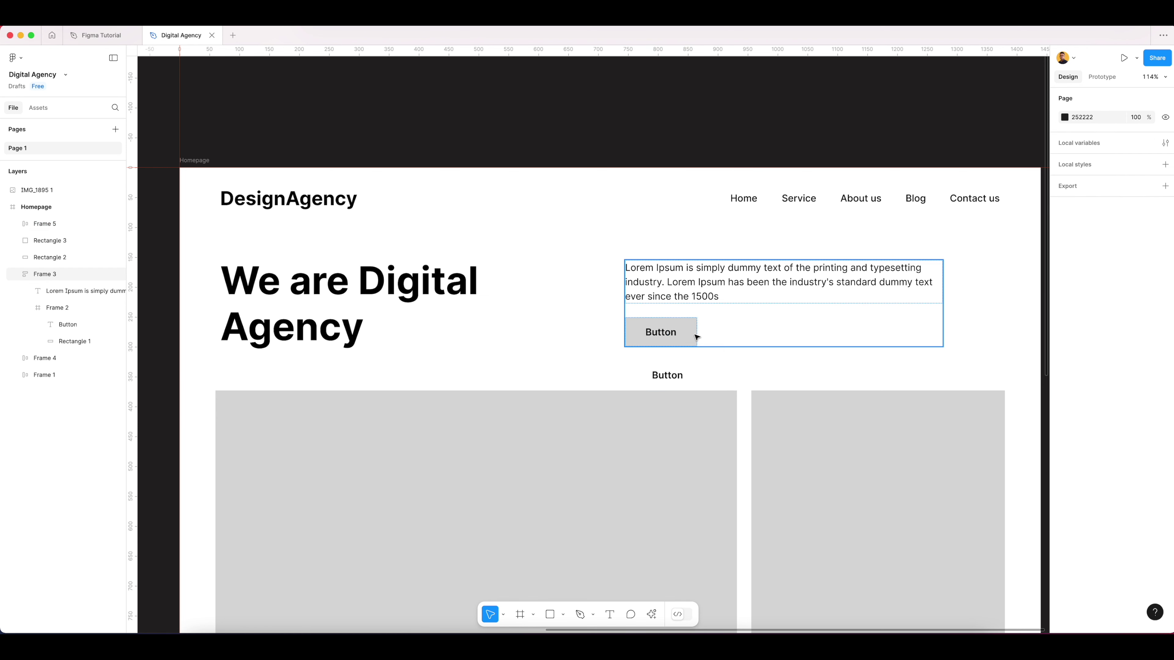
Move the new auto layout button beside the old one and set its vertical padding to 12
click(679, 377)
drag(678, 377, 592, 349)
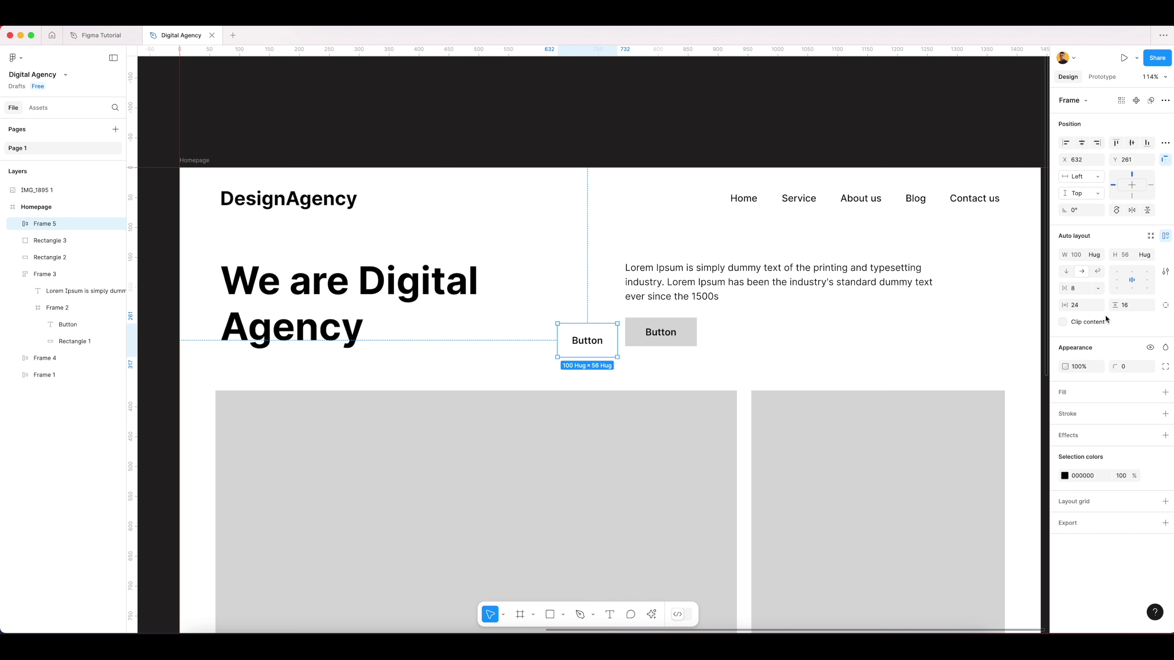
click(1128, 305)
text(12)
key(Return)
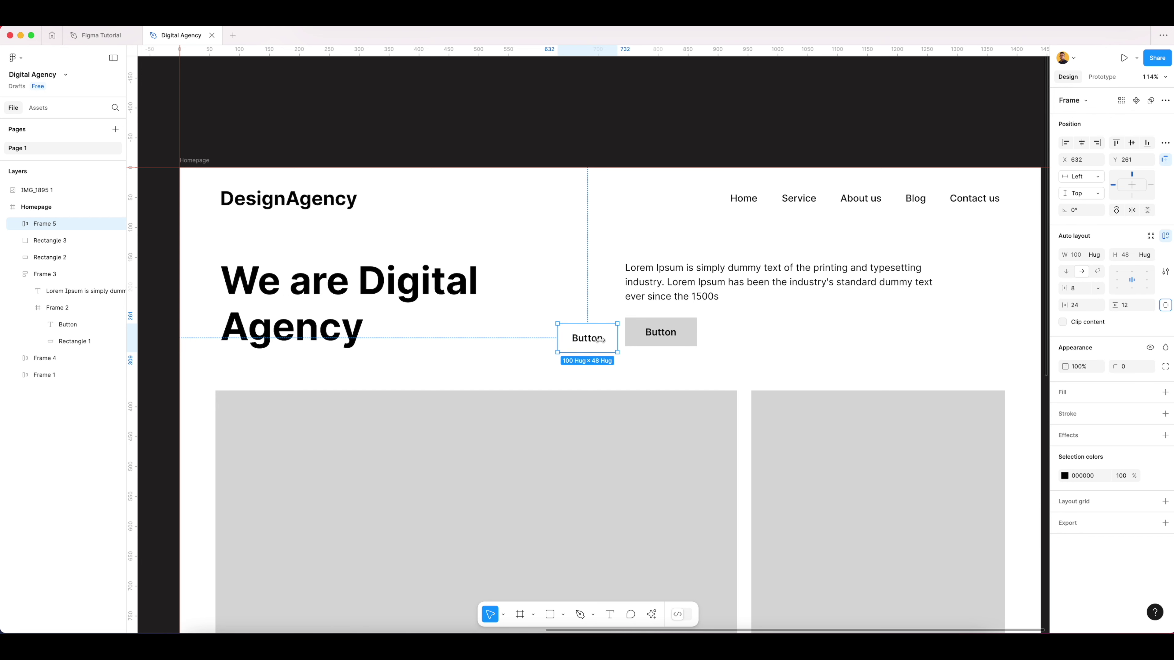
Place the new button directly under the paragraph inside its auto layout and delete the old rectangle-based button
drag(587, 344, 665, 326)
click(670, 370)
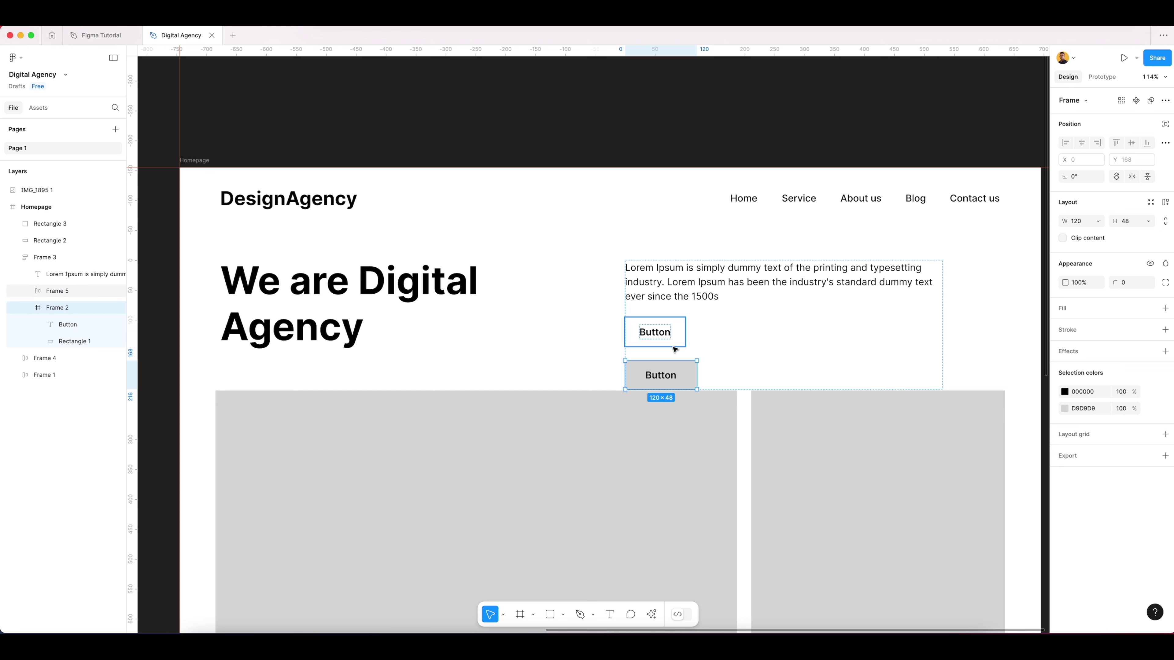
key(Delete)
Give the new auto layout button a light grey EEEEEE fill
click(673, 333)
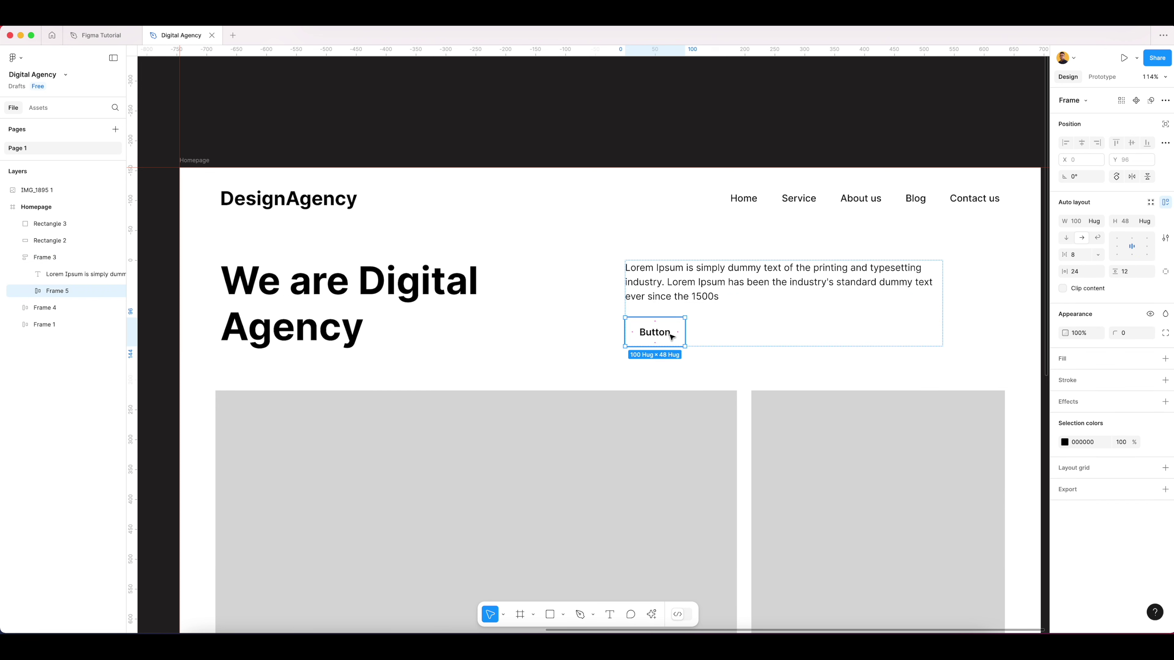
click(1090, 361)
click(1083, 379)
text(ee)
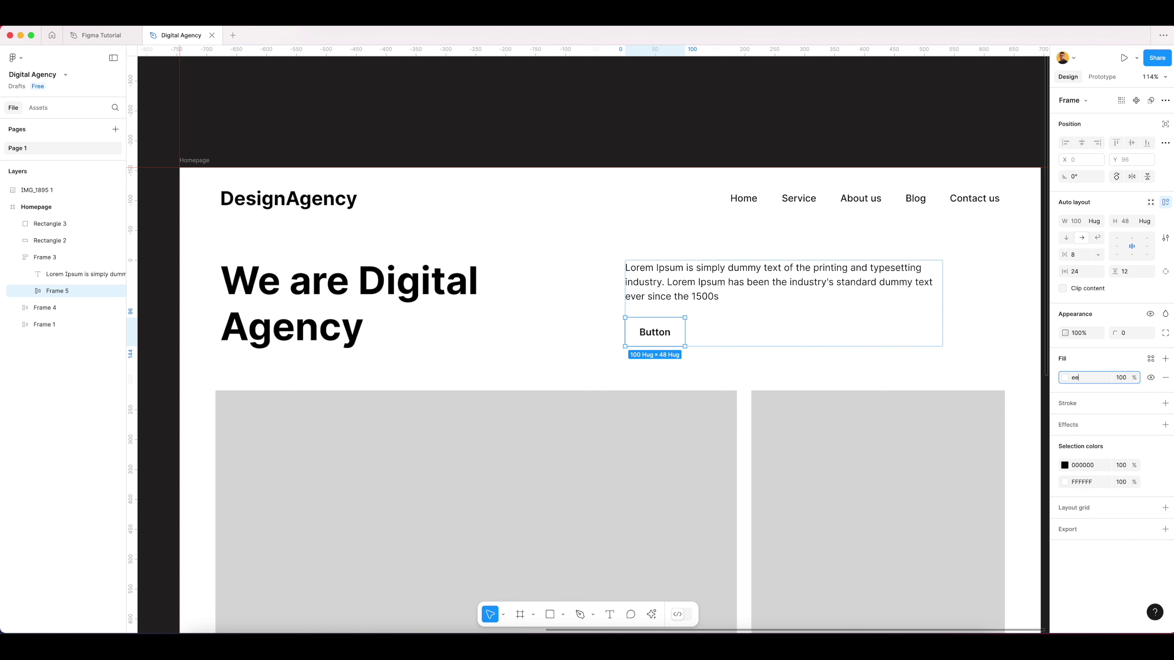
key(Return)
click(606, 343)
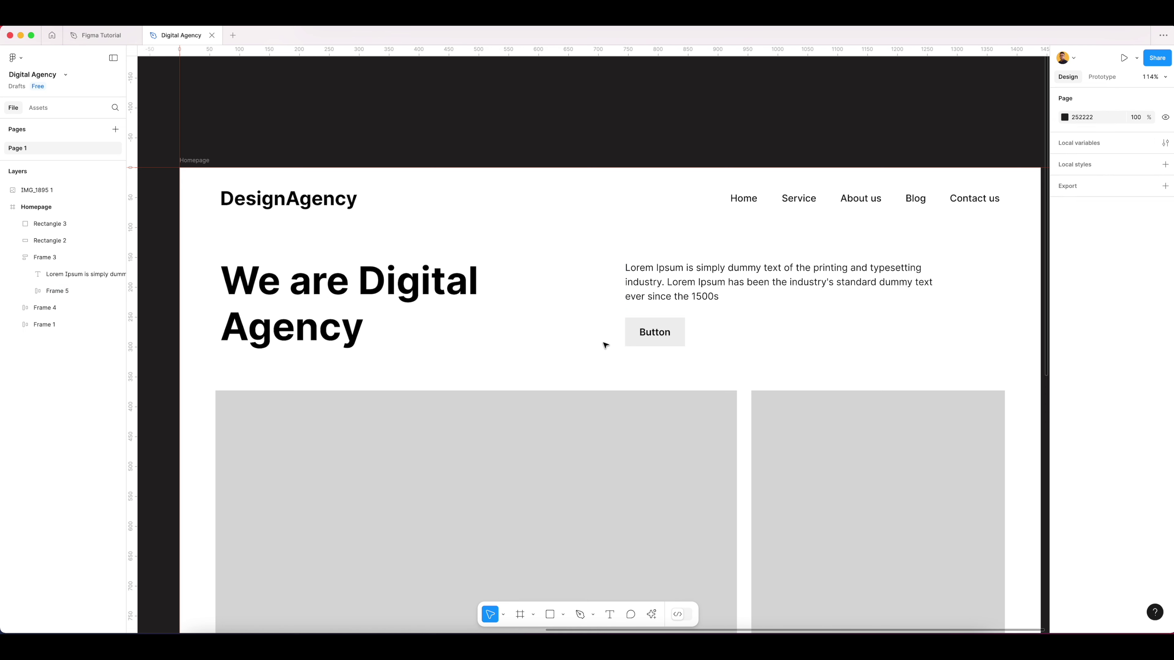
scroll(605, 343, down, 3)
scroll(754, 327, down, 1)
click(519, 307)
shift+click(650, 306)
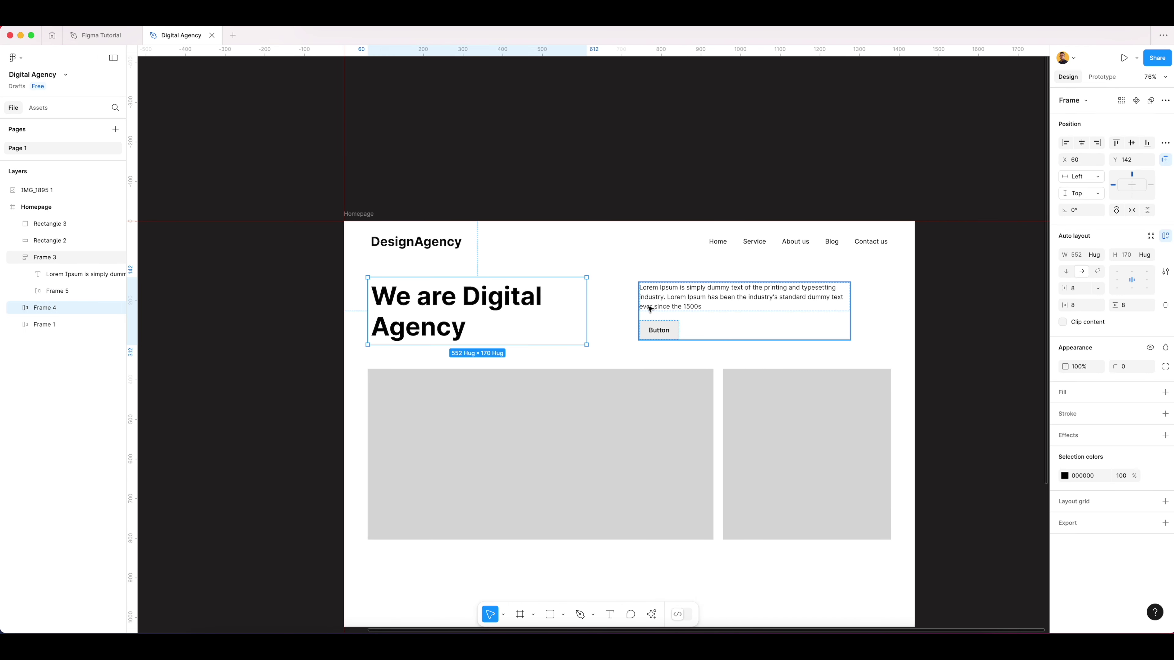
click(678, 166)
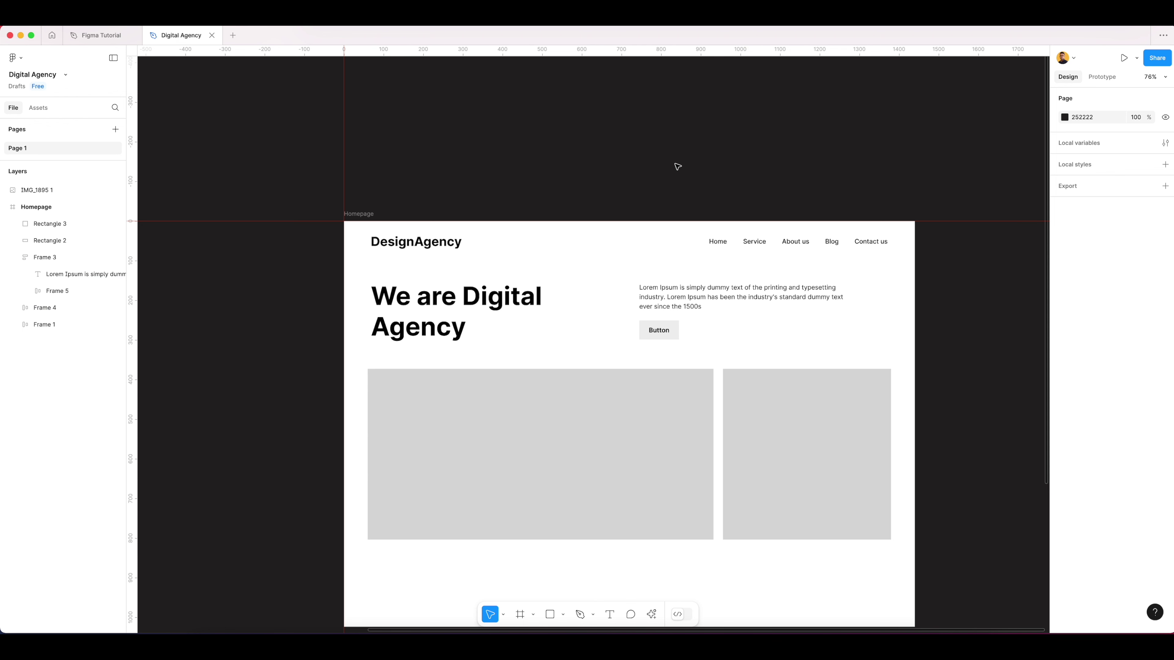
click(698, 290)
shift+click(504, 296)
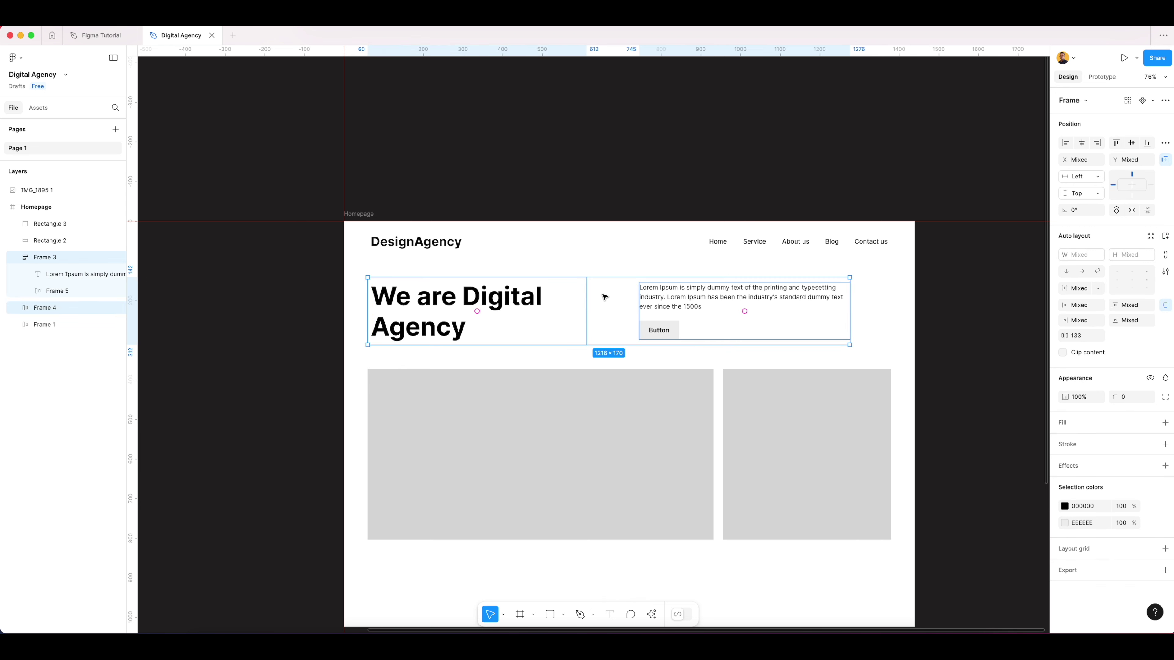
click(853, 359)
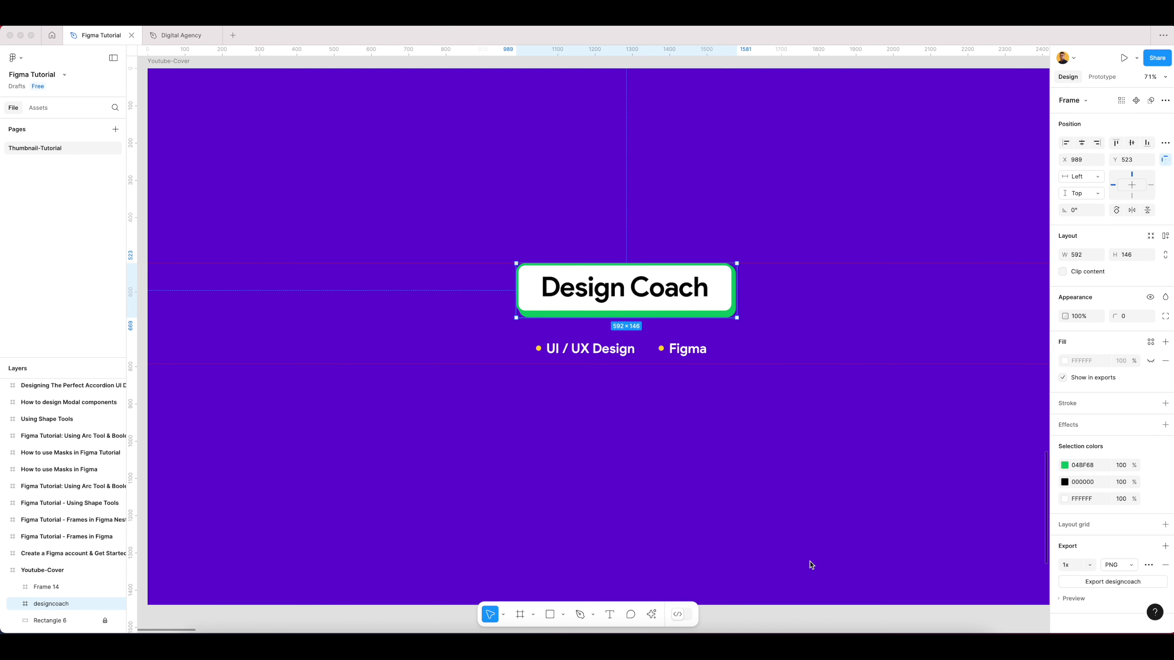